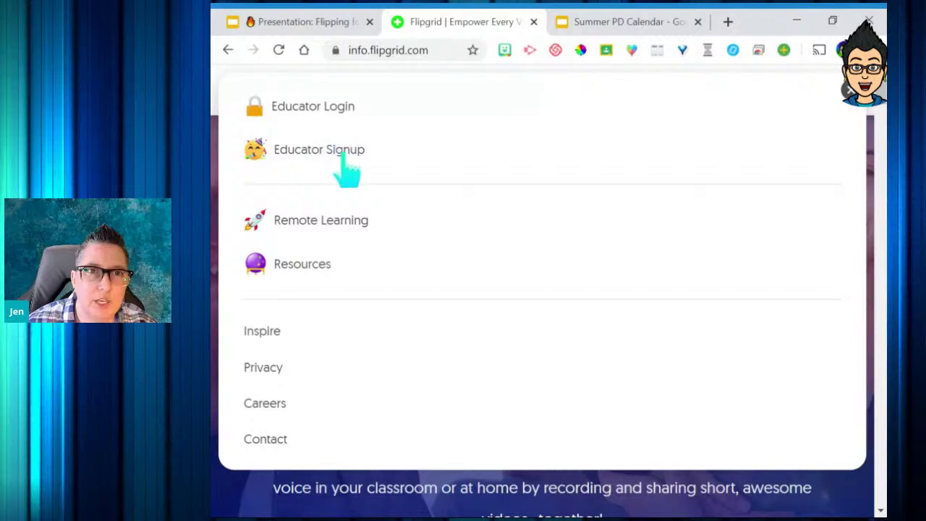
Log in as an educator and start a new grid named "1st period class".
left_click(347, 114)
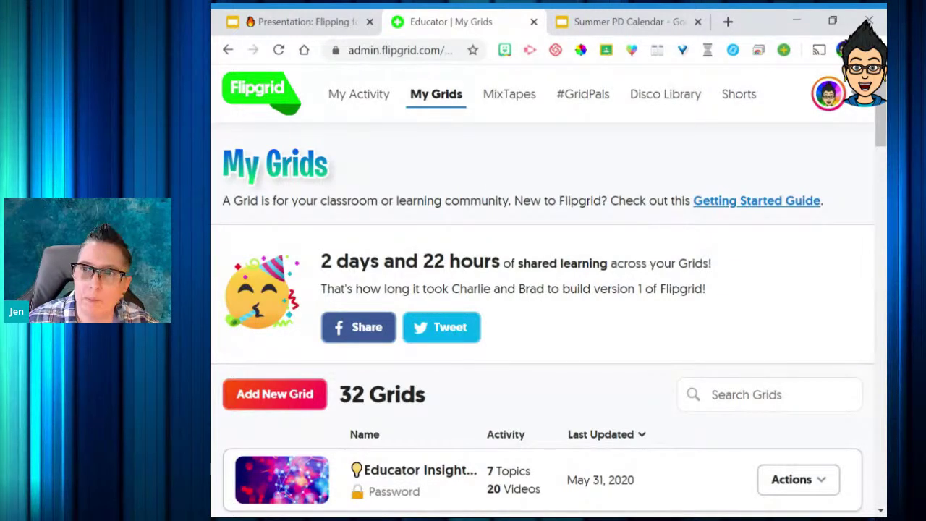
scroll(434, 246, "down", 2)
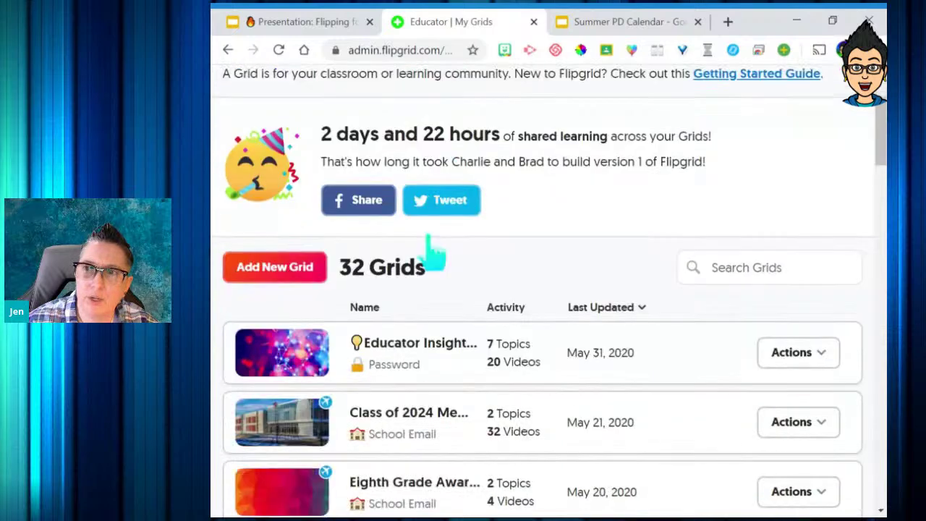
left_click(293, 251)
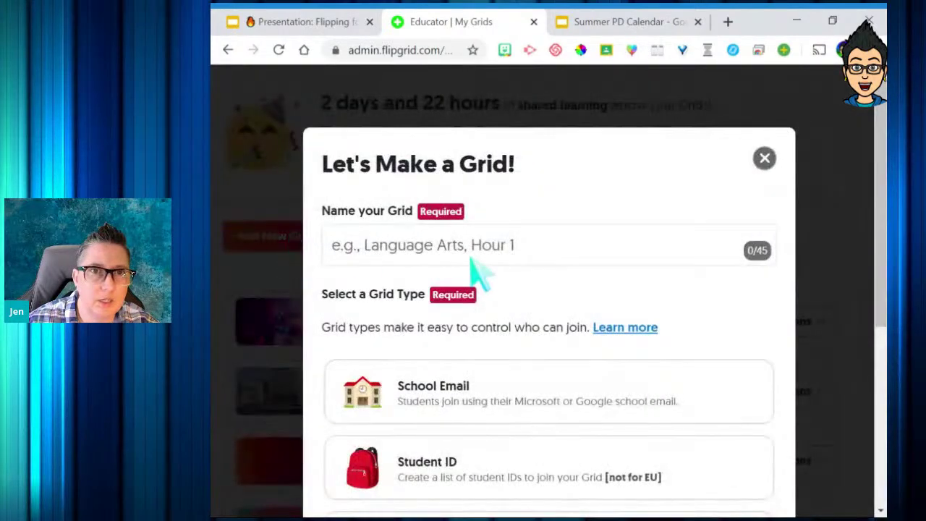
scroll(400, 274, "down", 1)
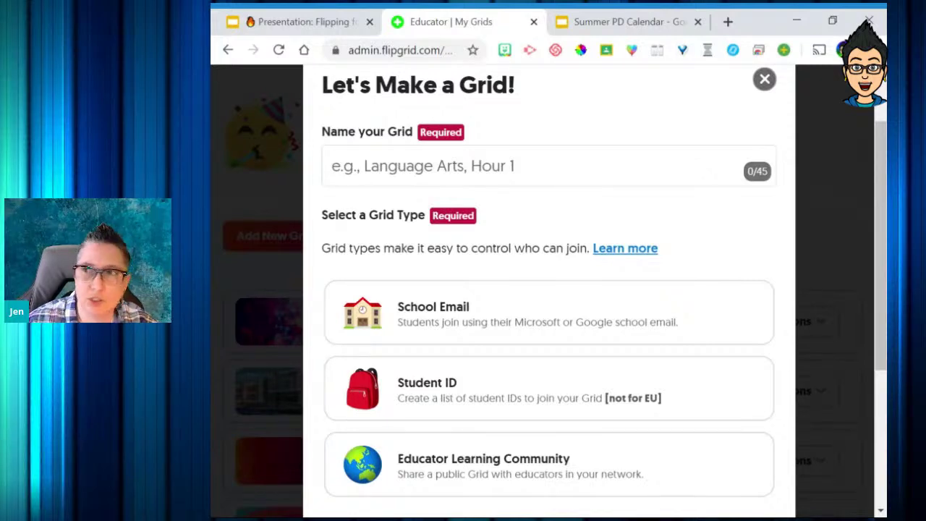
left_click(444, 181)
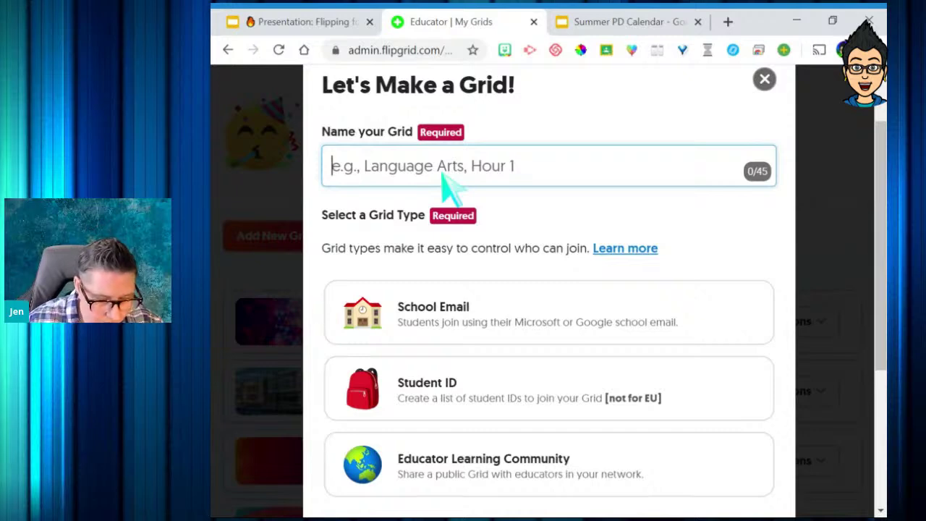
type("1")
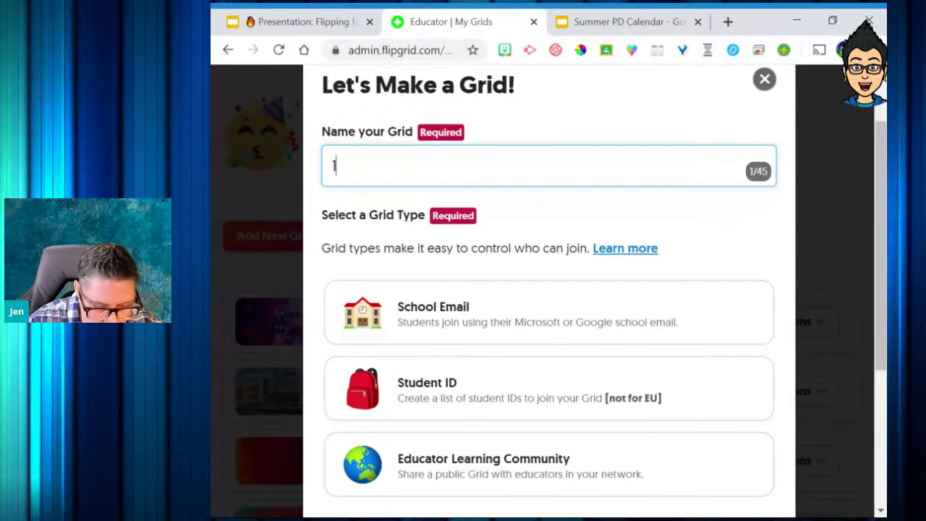
type("st peri")
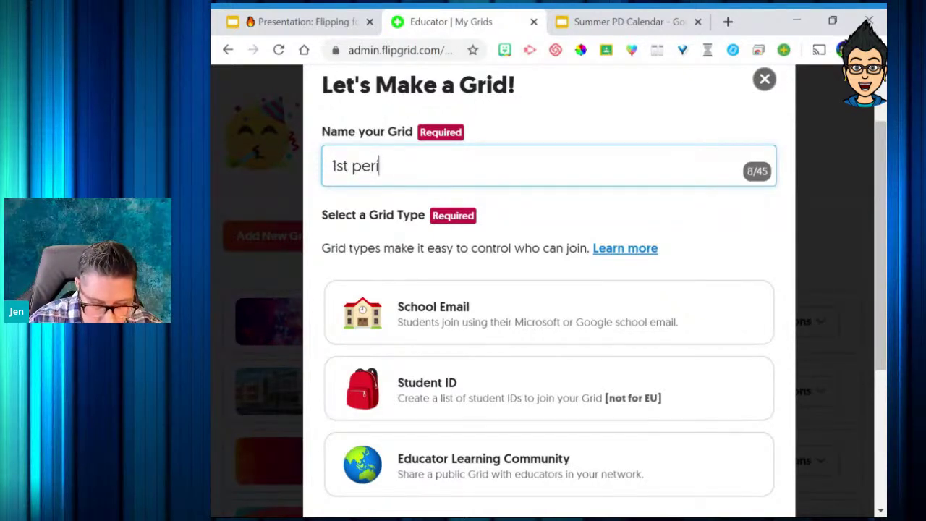
type("od class")
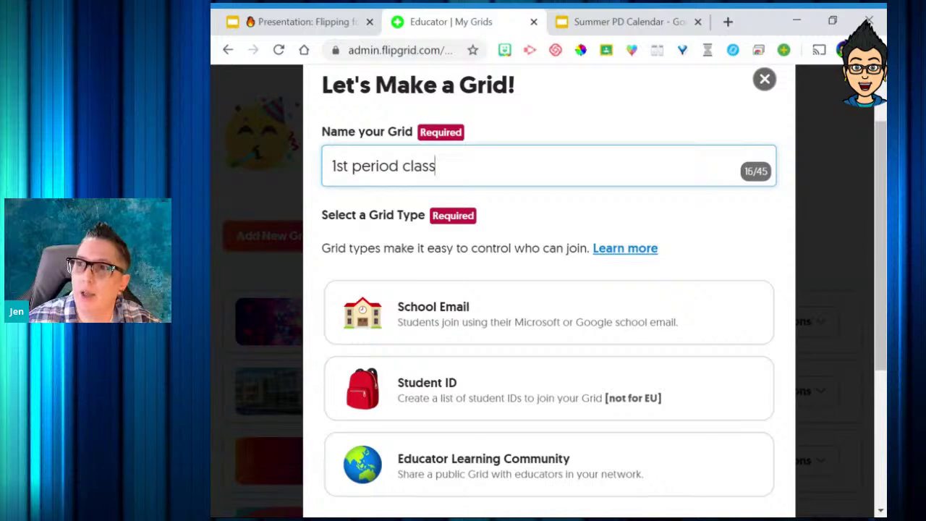
Choose School Email as the grid type for the new grid.
scroll(467, 329, "down", 1)
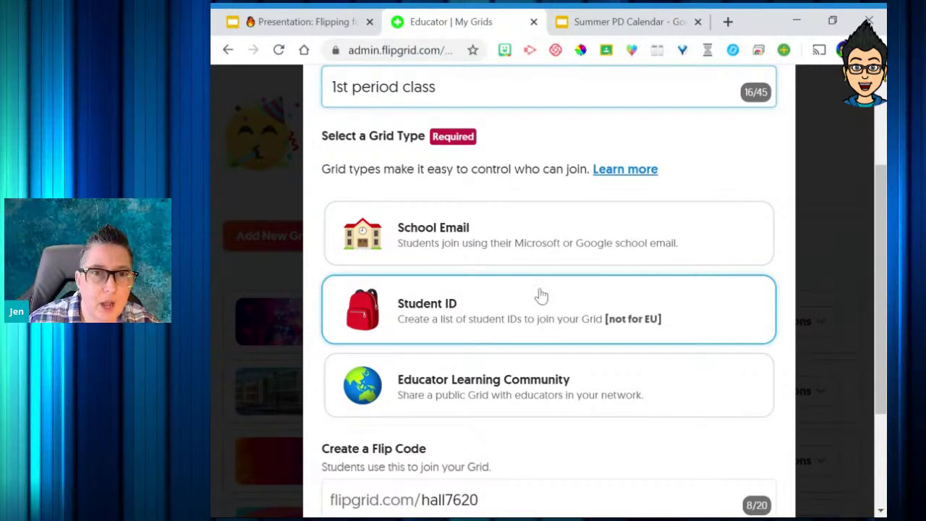
left_click(543, 266)
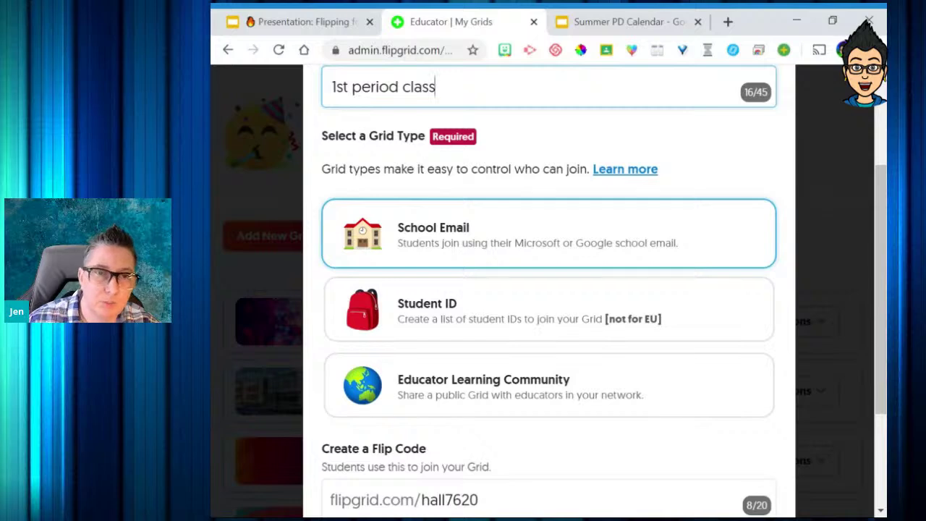
left_click(539, 306)
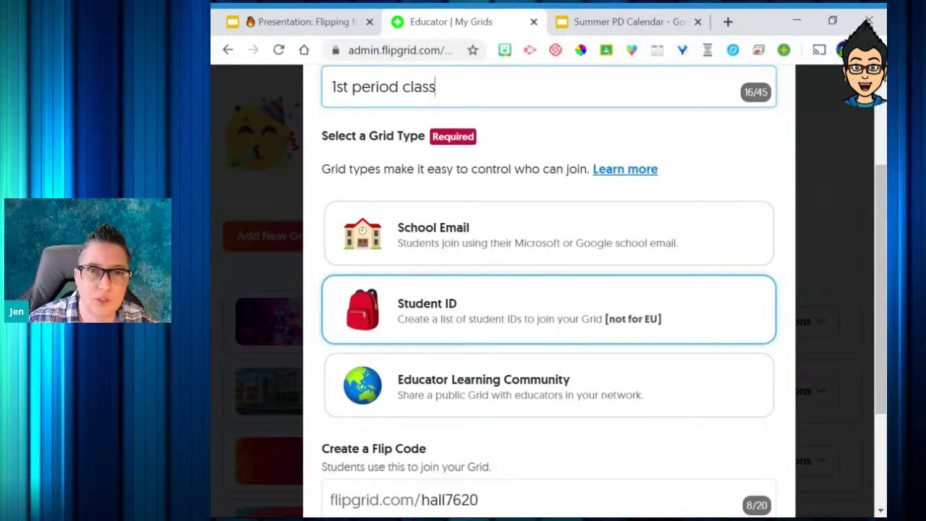
left_click(595, 364)
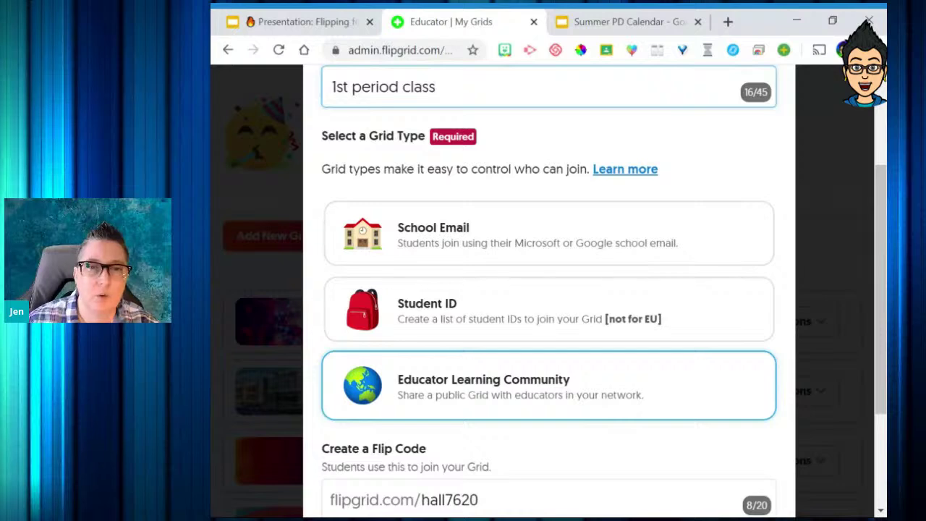
left_click(626, 264)
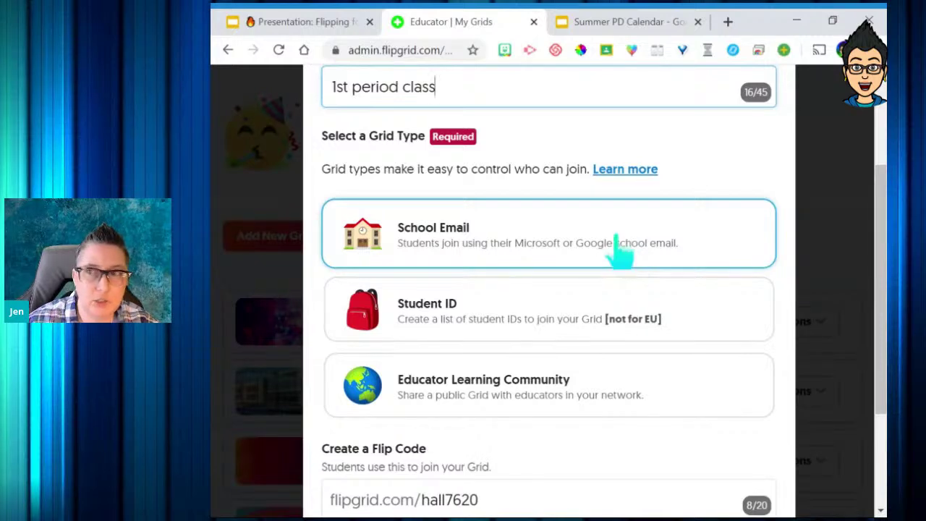
left_click(624, 340)
left_click(619, 372)
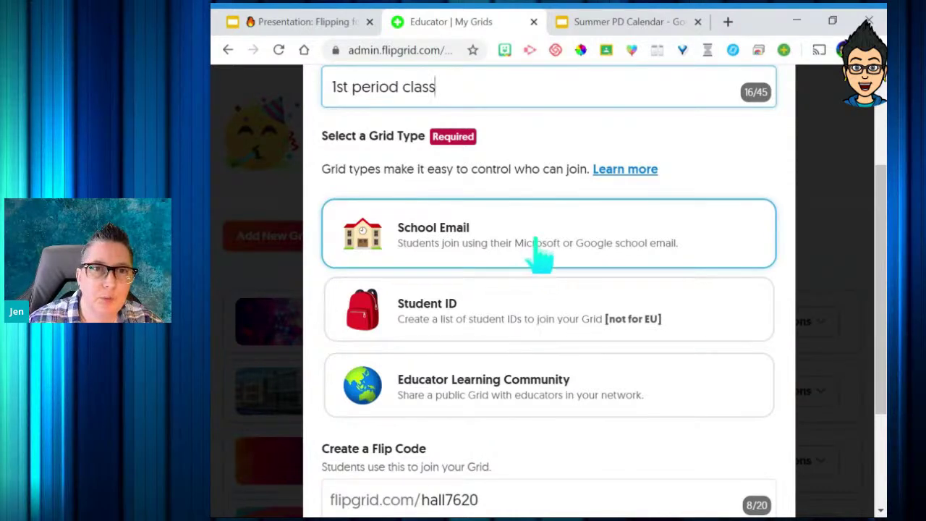
left_click(541, 246)
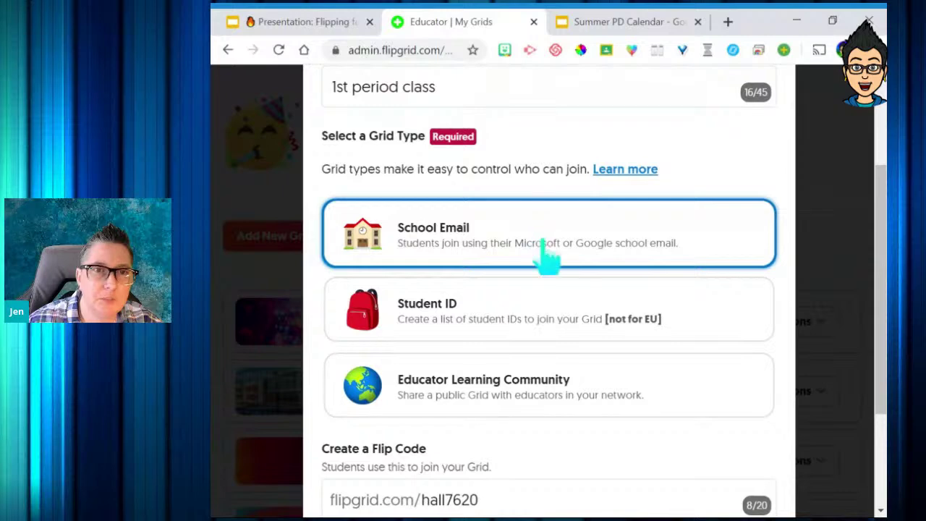
Accept the suggested Flip Code and school email domain to finish creating the grid, and go to its details page.
scroll(684, 295, "down", 3)
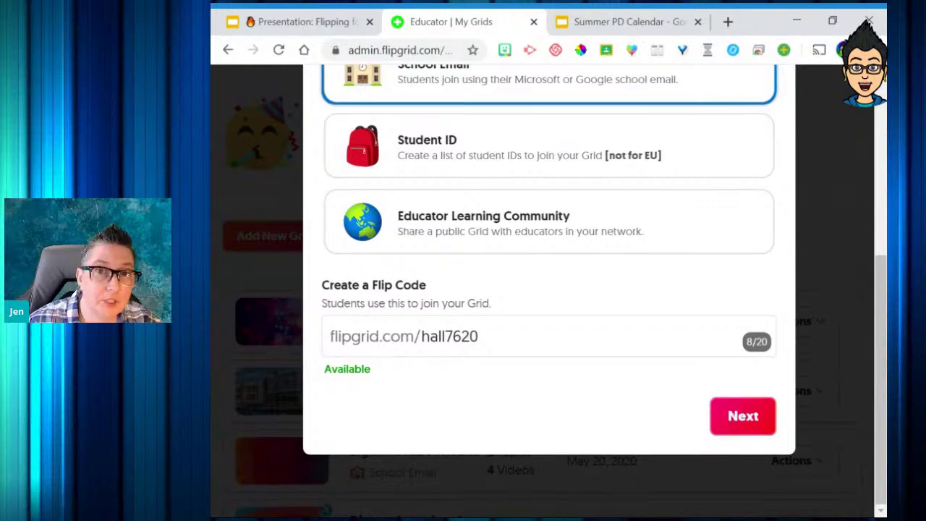
left_click(738, 424)
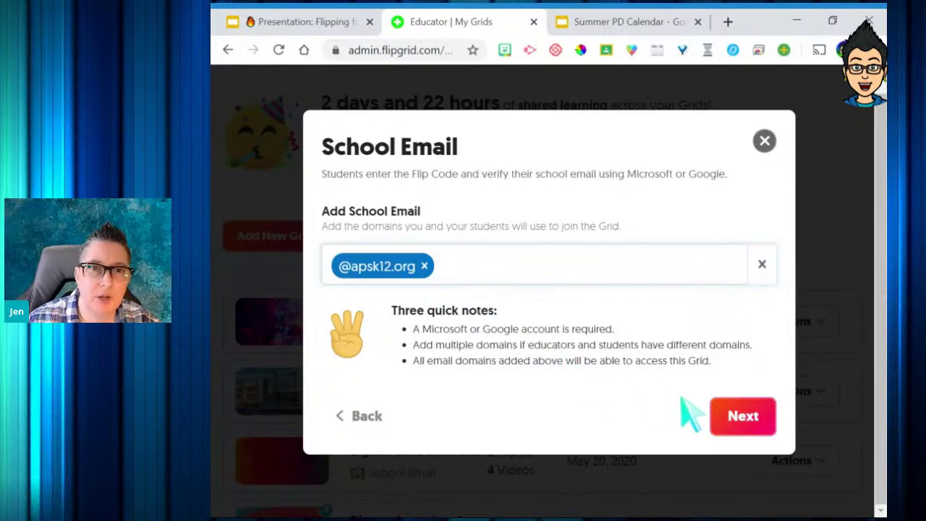
left_click(741, 418)
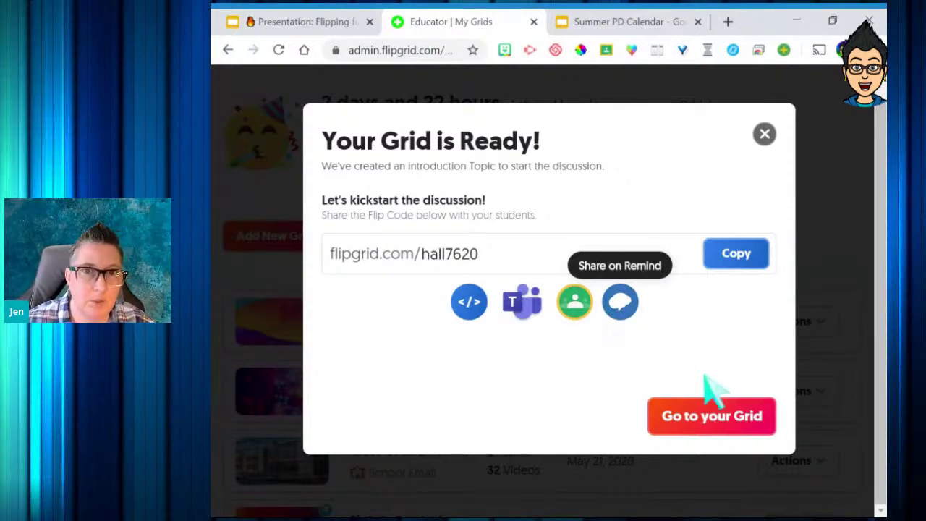
left_click(710, 416)
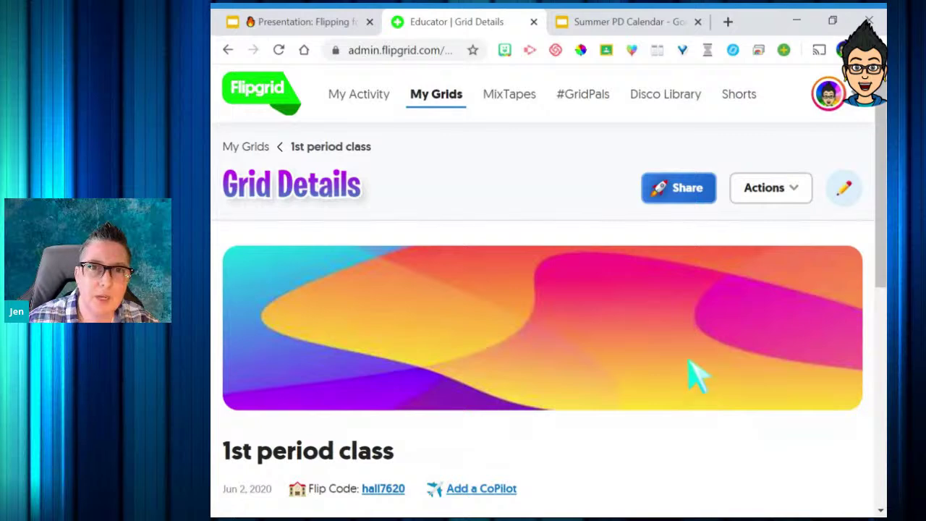
Open the 1st period class grid for editing and review its details, grid type and features.
scroll(691, 376, "down", 3)
scroll(697, 376, "up", 5)
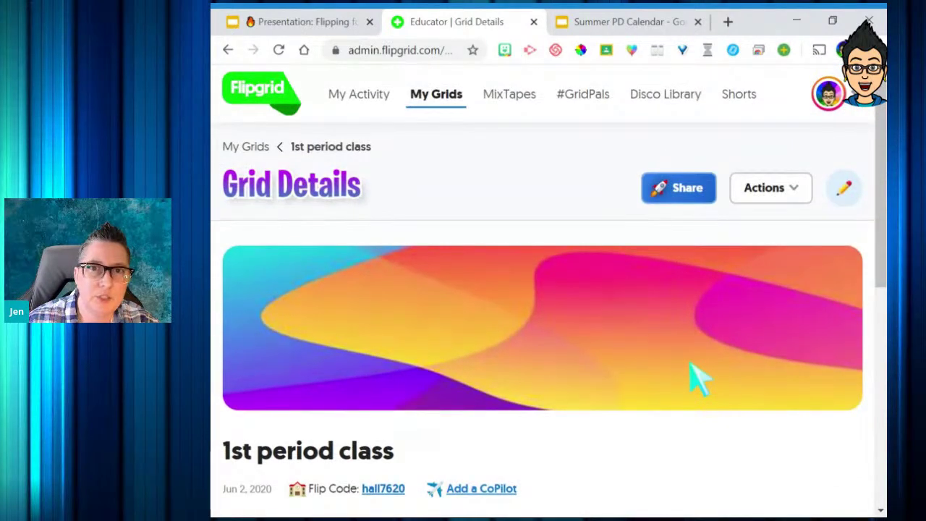
left_click(844, 190)
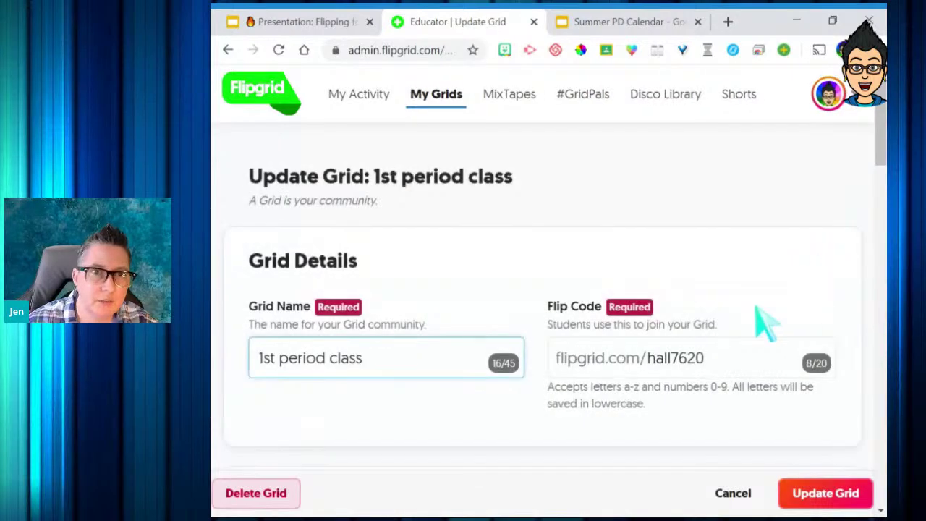
scroll(647, 350, "down", 1)
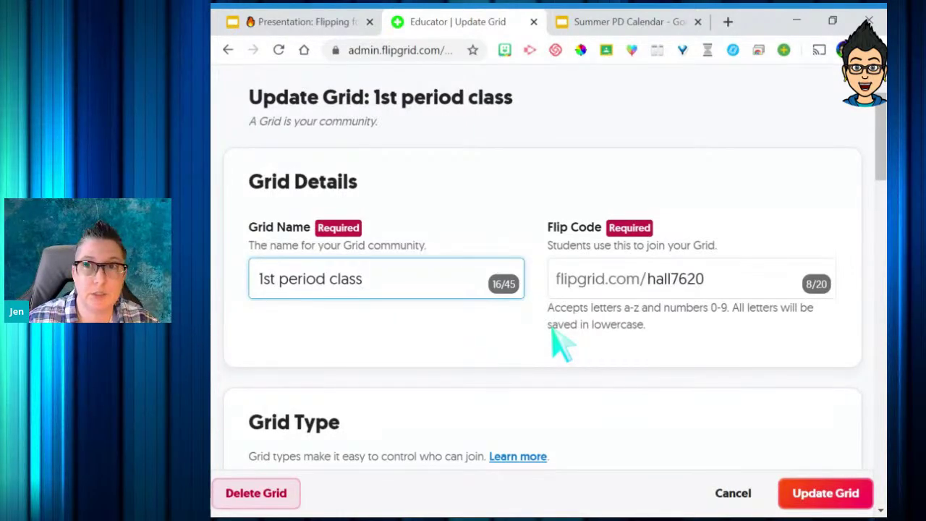
scroll(561, 344, "down", 2)
scroll(554, 333, "up", 1)
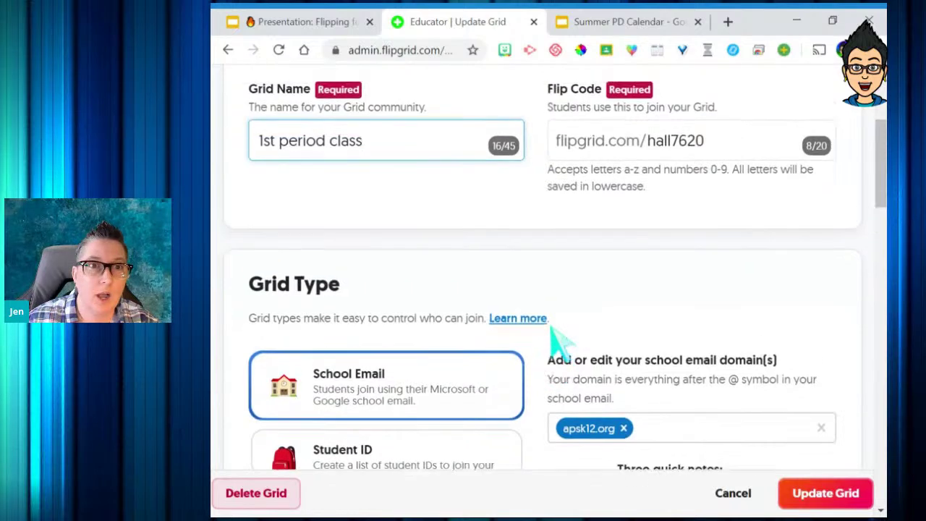
scroll(554, 341, "down", 4)
scroll(554, 342, "down", 4)
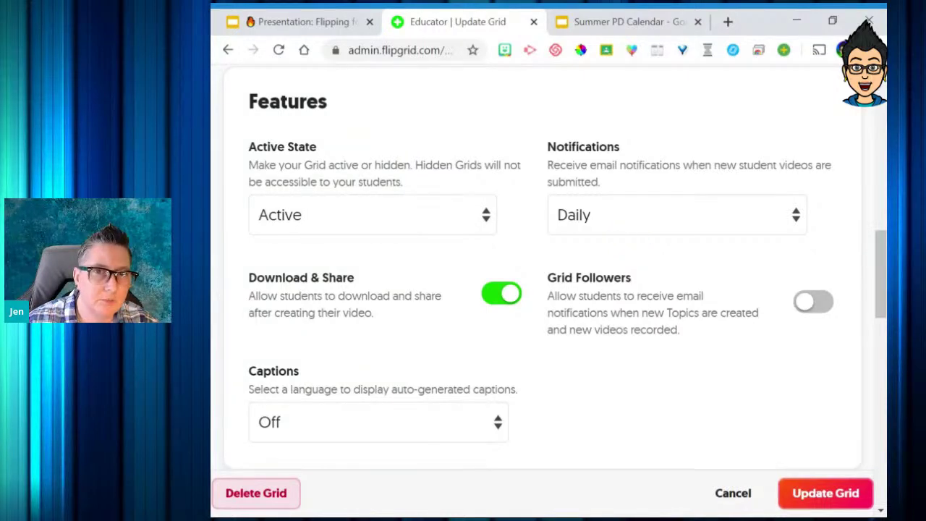
Try the Every new video and Never options for the grid's notifications, and return the setting to Daily.
left_click(610, 218)
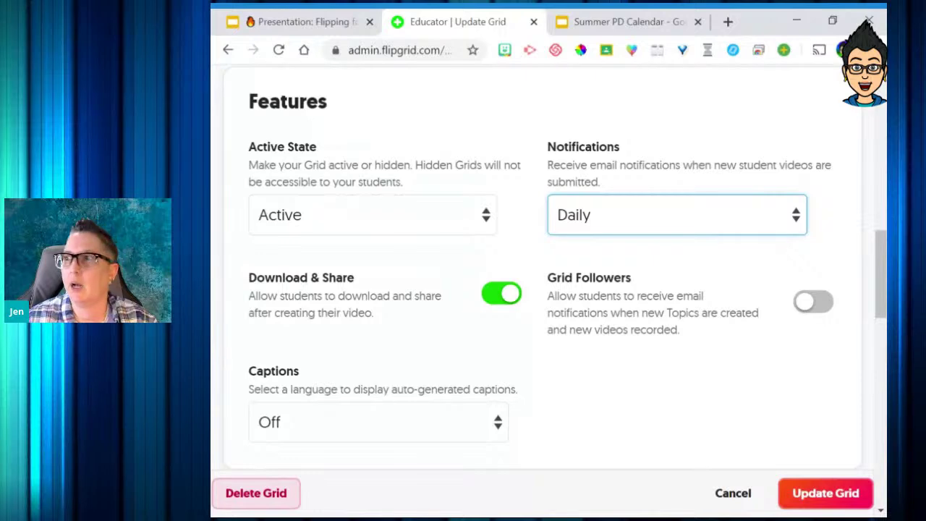
key("Down")
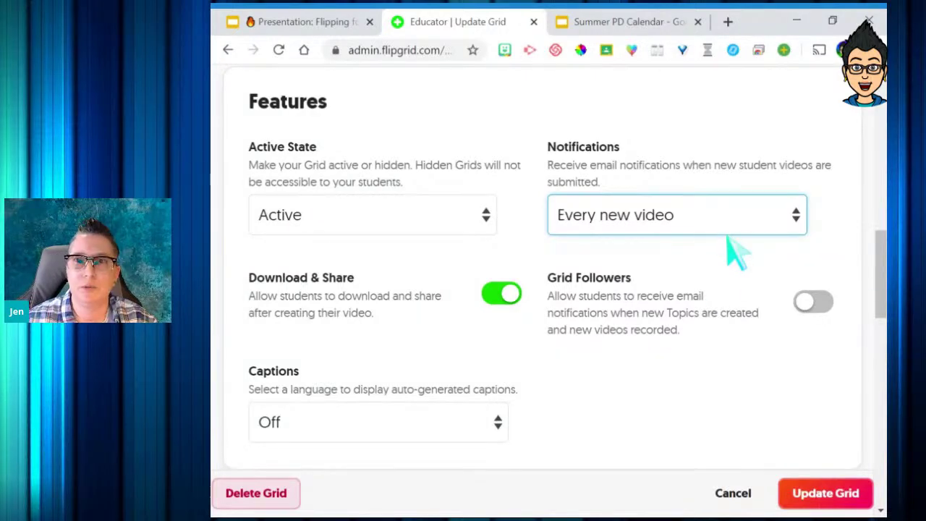
key("Down")
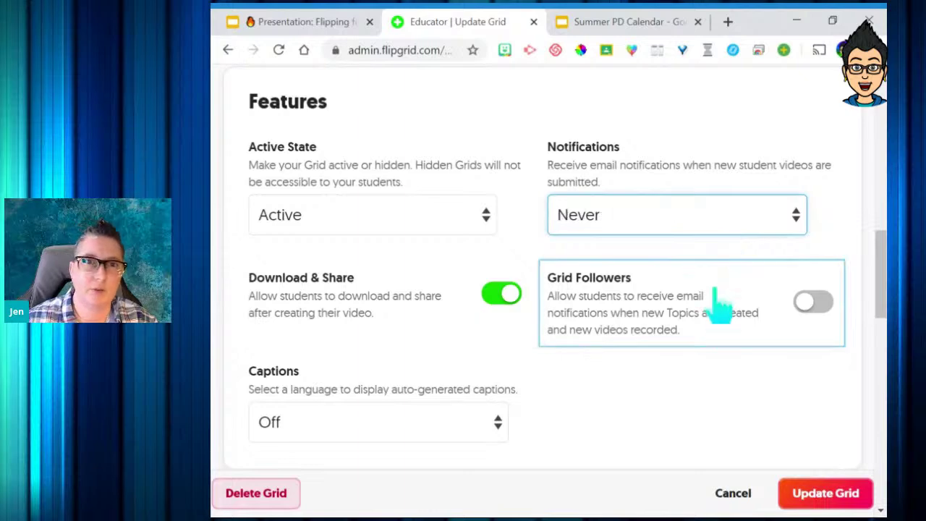
key("Down")
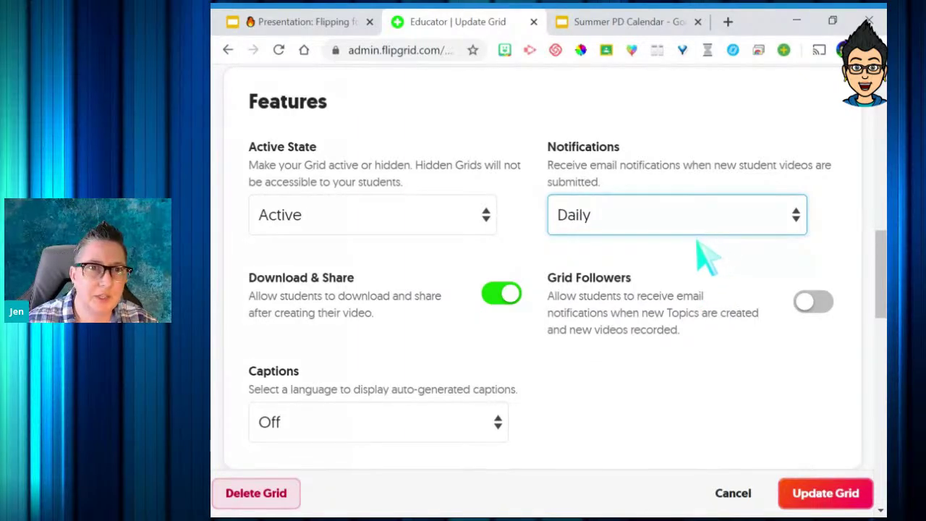
Set the featured cartoon of schoolchildren as the grid's cover image and save the grid update.
scroll(492, 293, "down", 2)
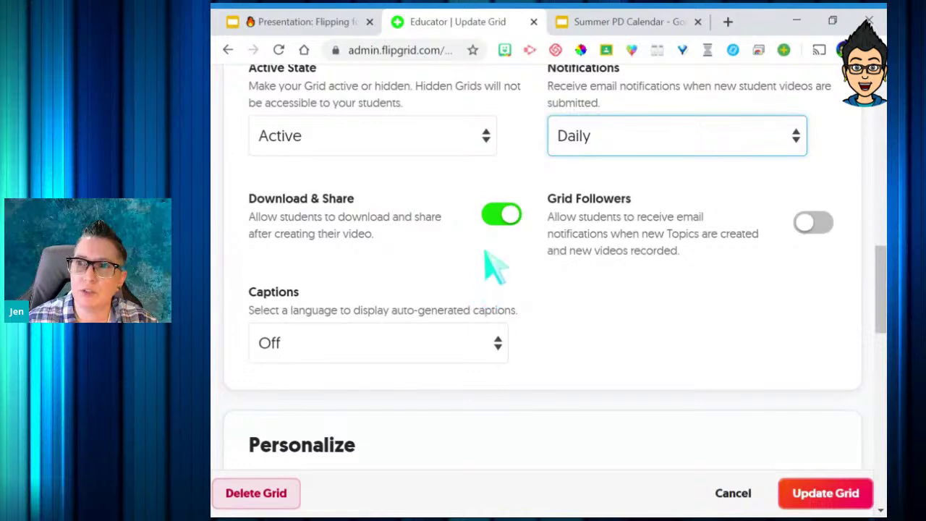
scroll(494, 266, "down", 2)
scroll(492, 268, "down", 8)
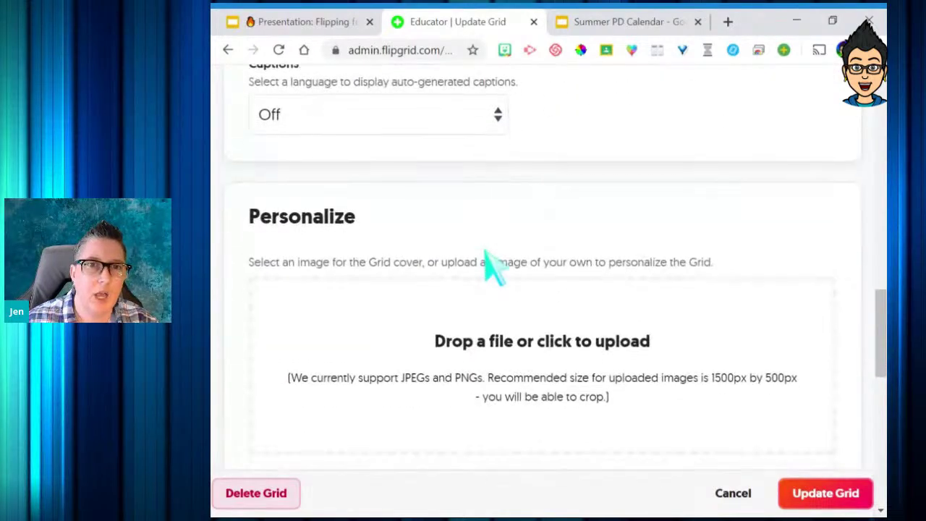
scroll(547, 375, "down", 2)
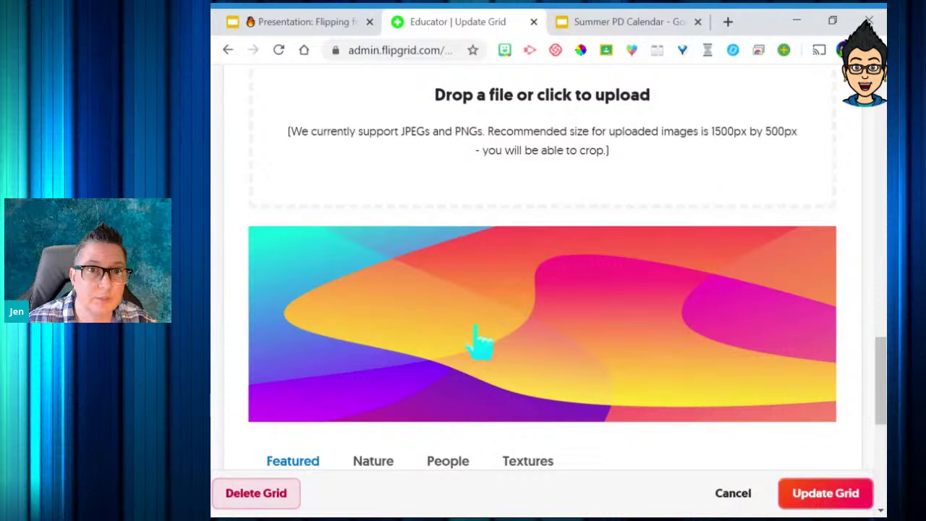
scroll(416, 408, "down", 2)
scroll(409, 395, "down", 1)
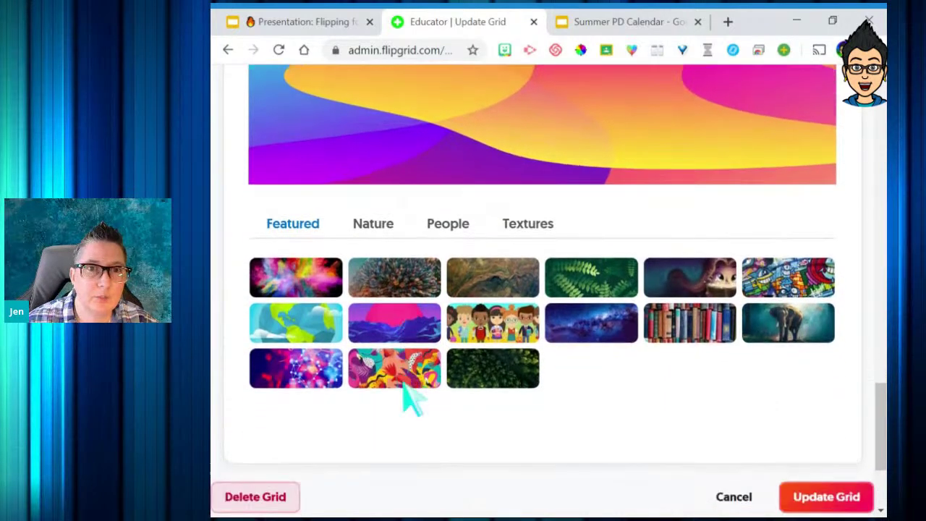
left_click(484, 346)
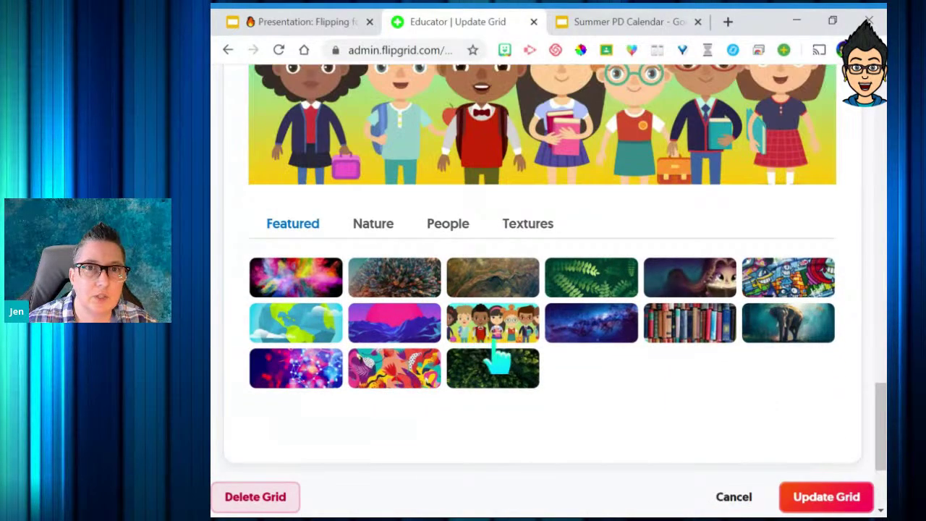
scroll(596, 407, "up", 2)
scroll(706, 427, "down", 2)
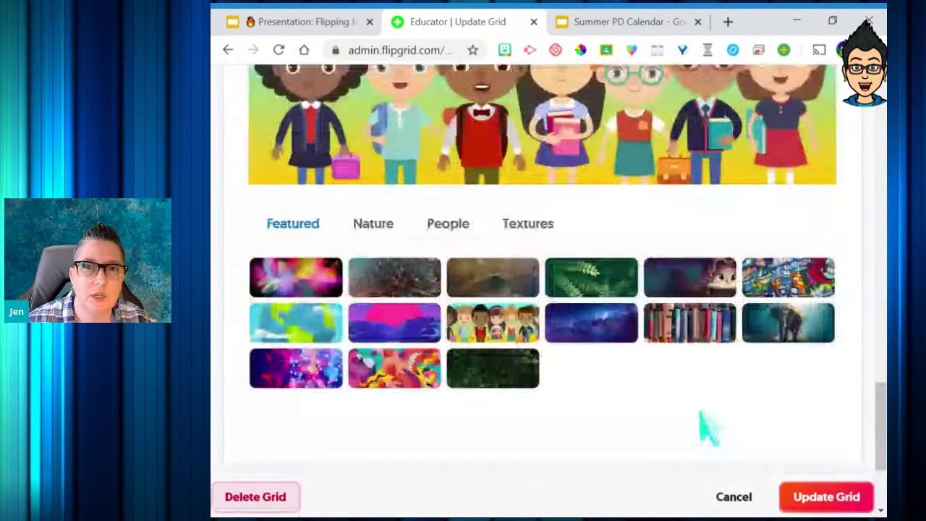
left_click(822, 498)
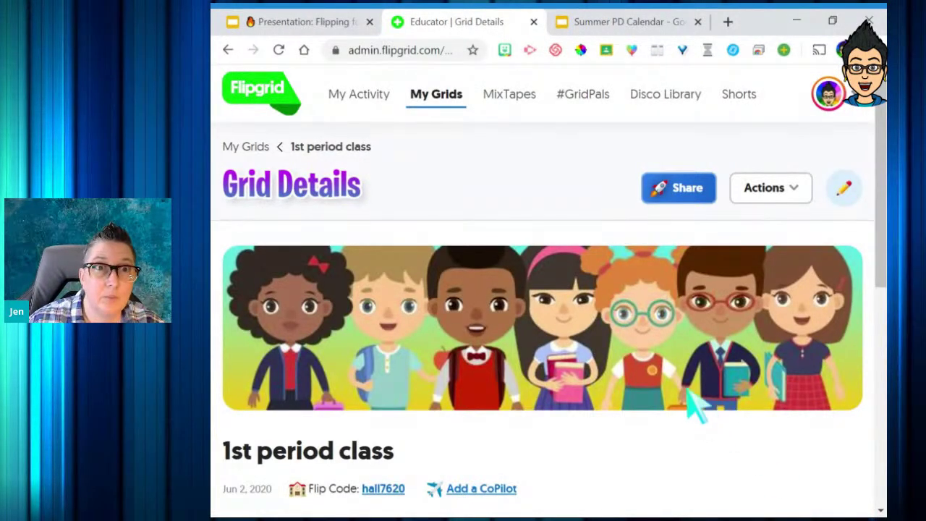
Start a new topic in the 1st period class grid and title it Distance Learning Challenge.
scroll(547, 341, "down", 1)
scroll(554, 347, "down", 2)
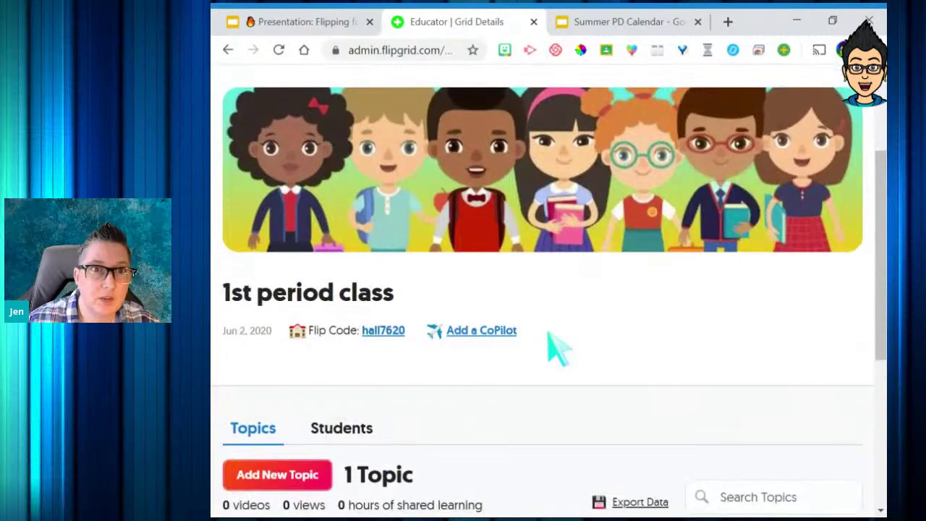
scroll(579, 337, "up", 2)
scroll(604, 325, "down", 1)
scroll(604, 326, "down", 2)
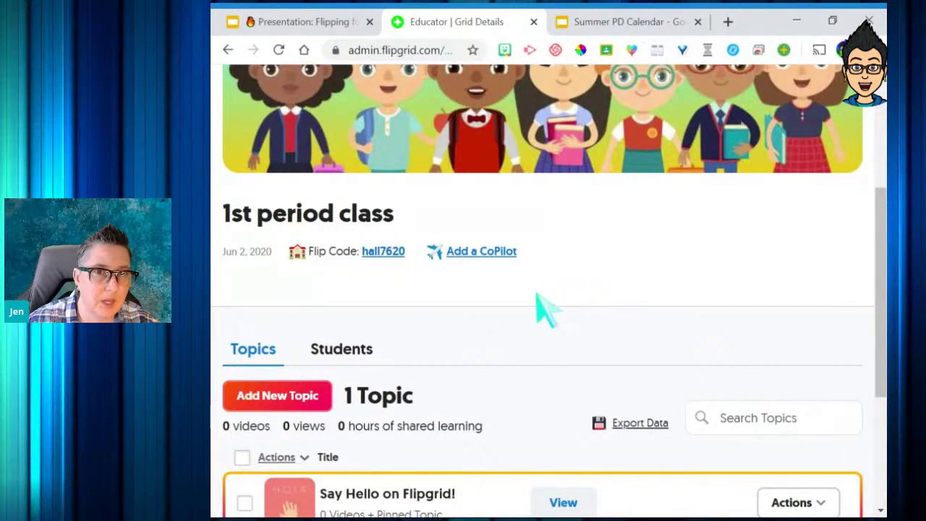
scroll(489, 286, "down", 4)
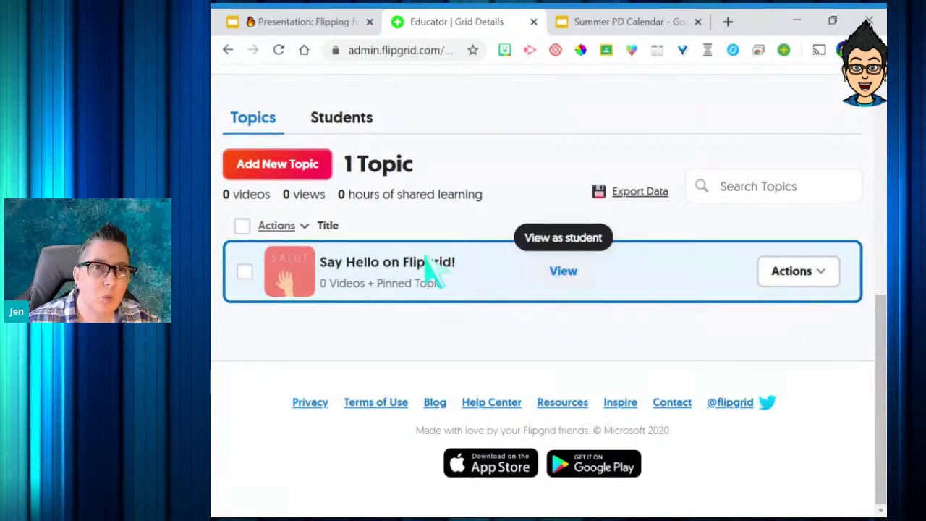
left_click(293, 170)
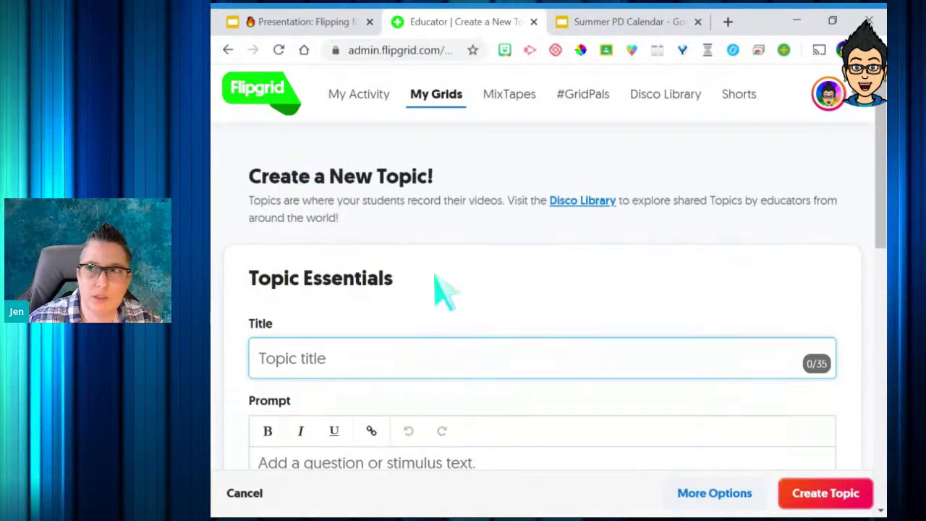
type("Dis")
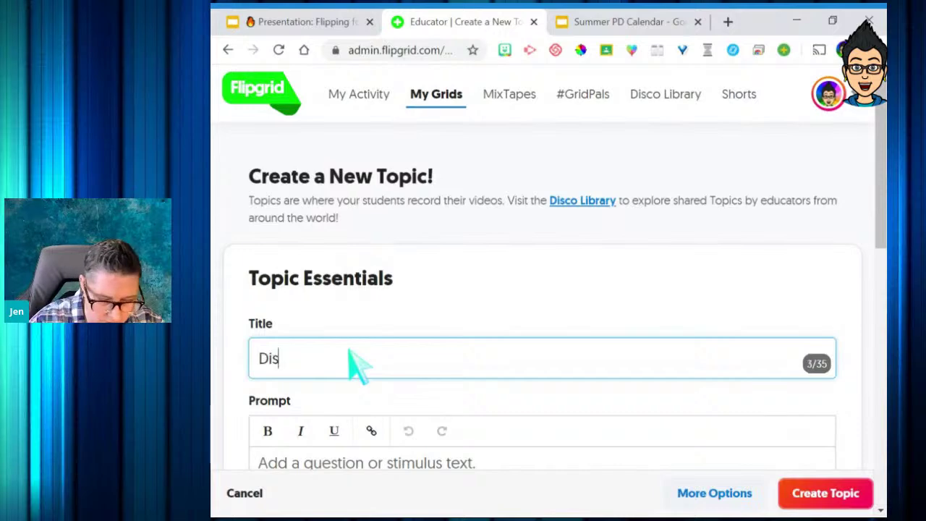
type("tance Le")
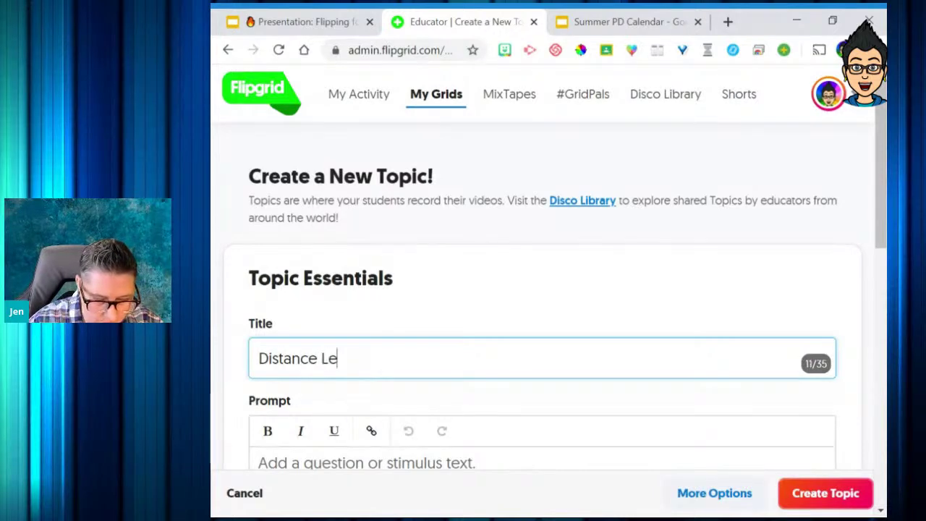
type("arning Cha")
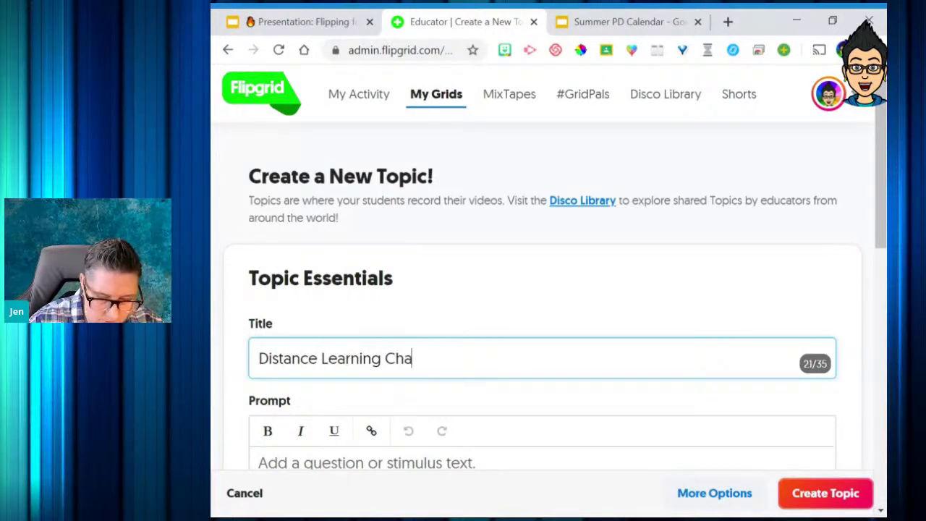
type("llenge")
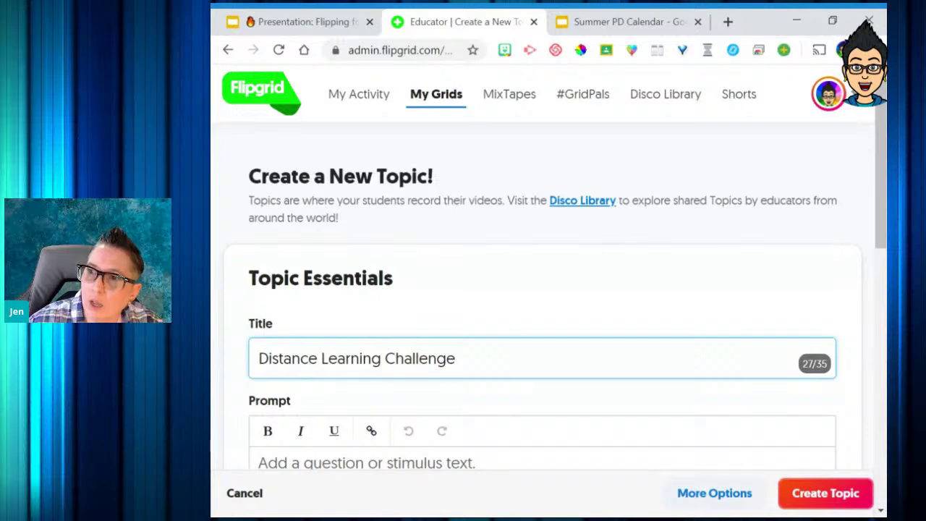
Try recording times of 5 minutes and 45 seconds before choosing 2 minutes, and turn on Video Moderation for the topic.
scroll(362, 383, "down", 1)
scroll(361, 384, "down", 3)
left_click(371, 327)
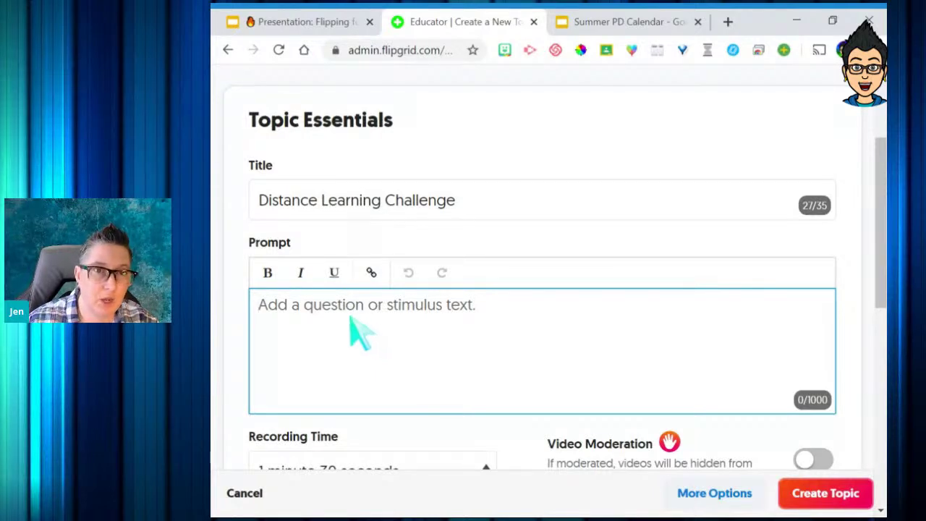
scroll(353, 322, "down", 3)
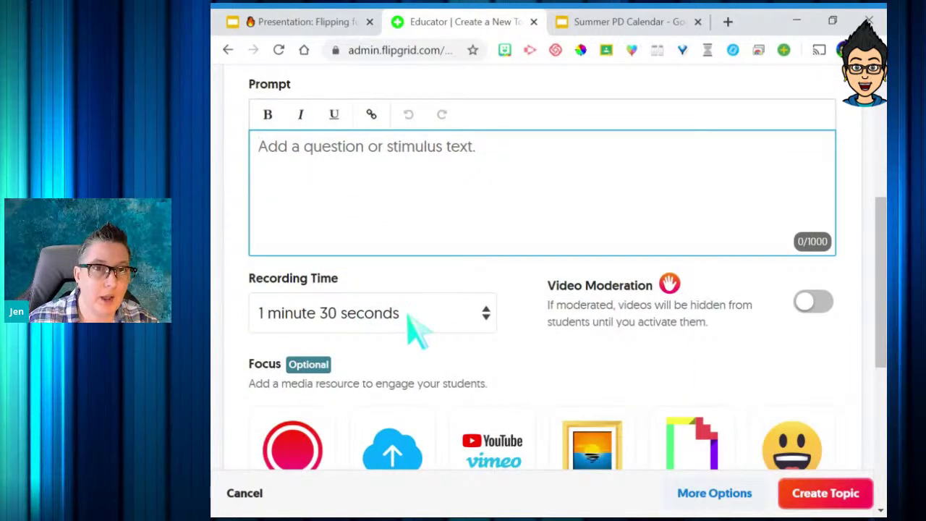
scroll(407, 312, "down", 1)
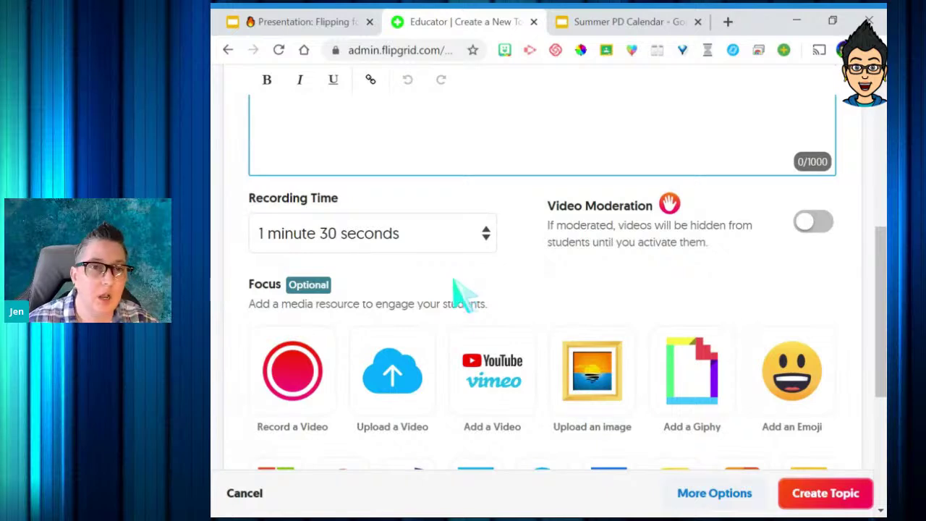
left_click(484, 232)
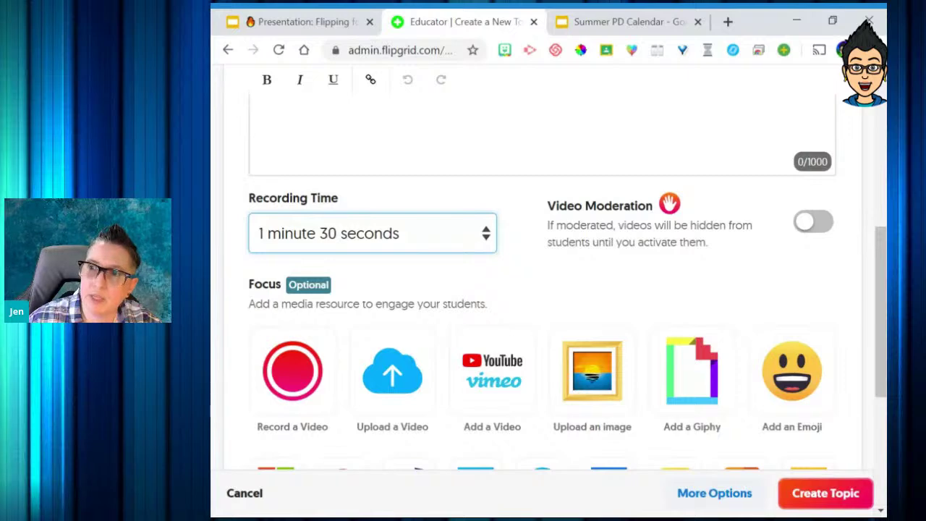
left_click(415, 324)
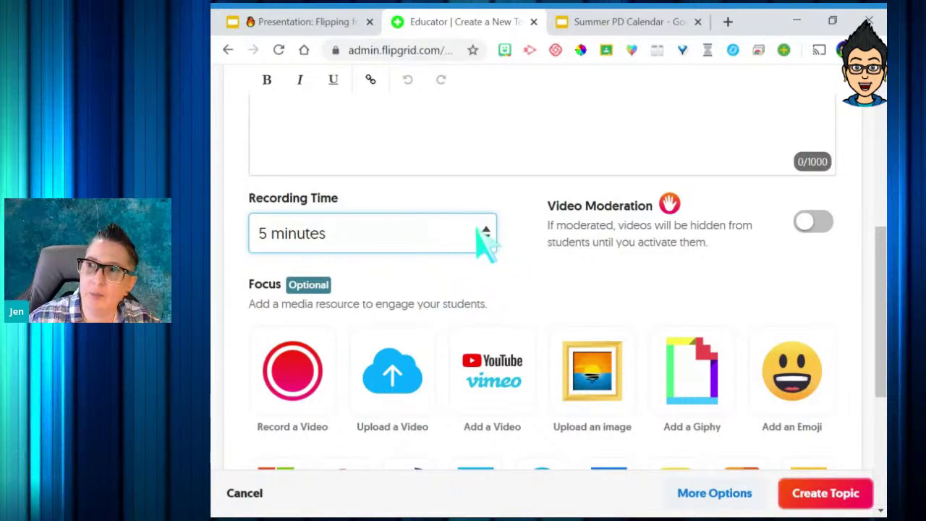
left_click(433, 307)
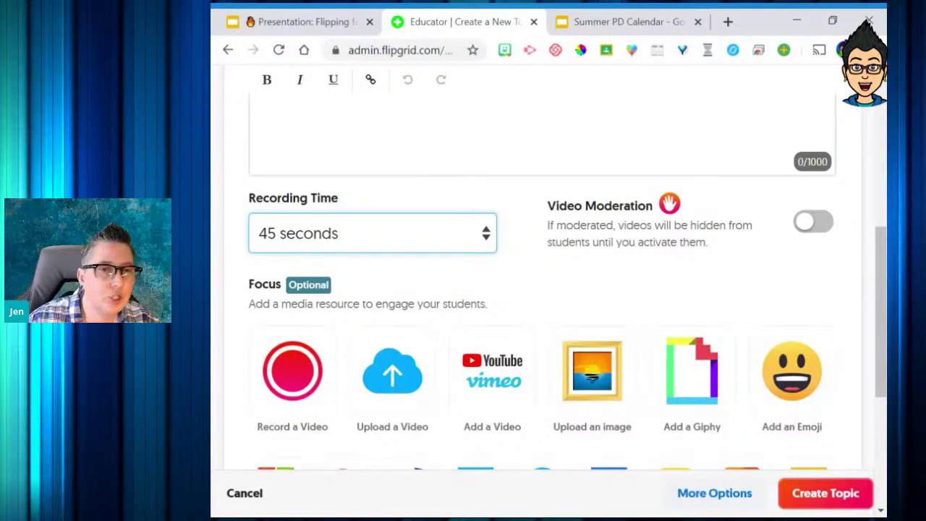
left_click(400, 363)
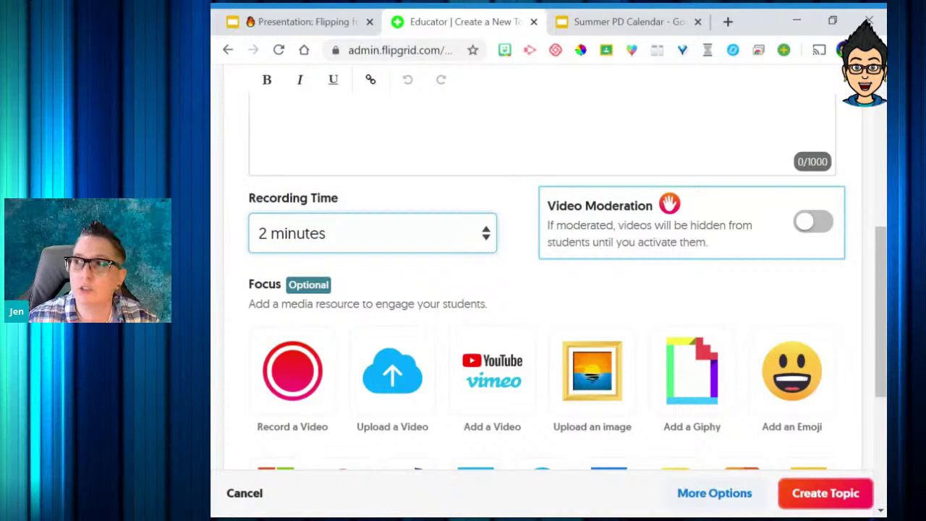
left_click(813, 222)
Review the optional Focus media resources and expand the topic form to show more options.
scroll(725, 250, "down", 2)
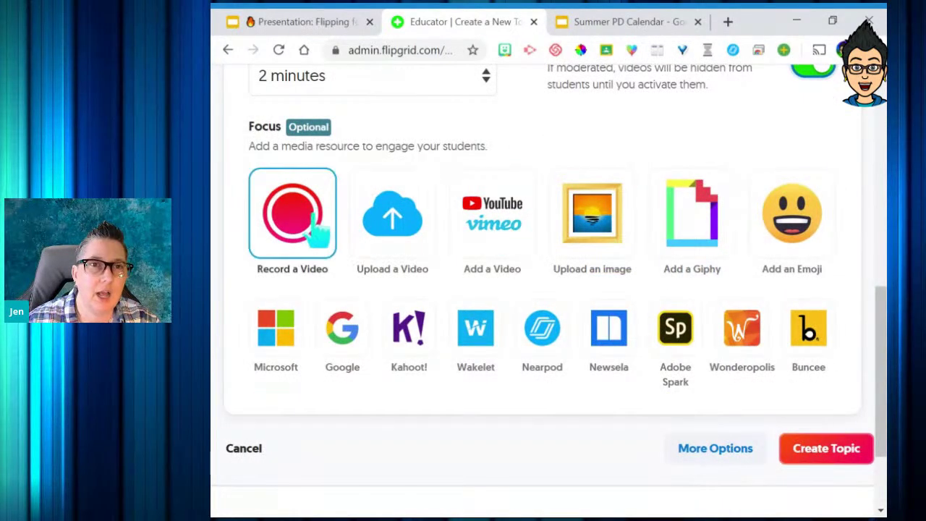
scroll(613, 275, "down", 1)
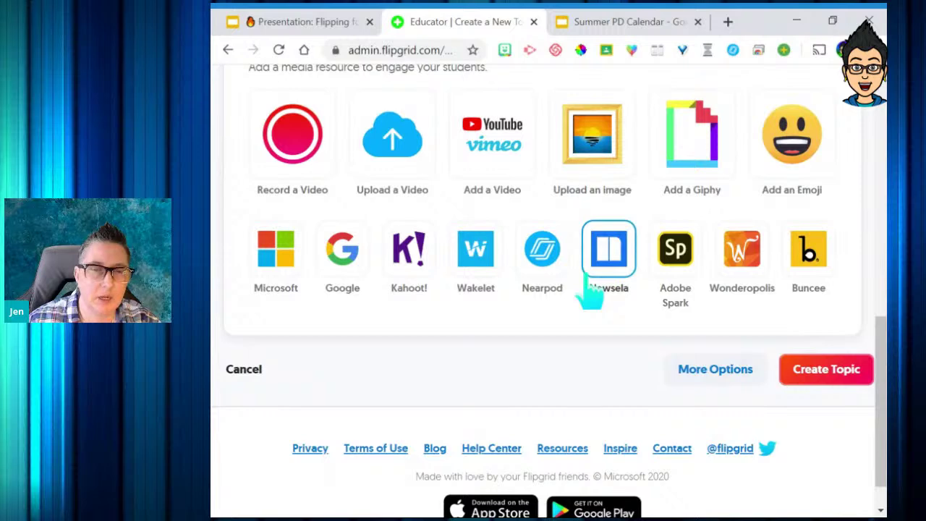
scroll(592, 293, "up", 2)
scroll(592, 293, "down", 2)
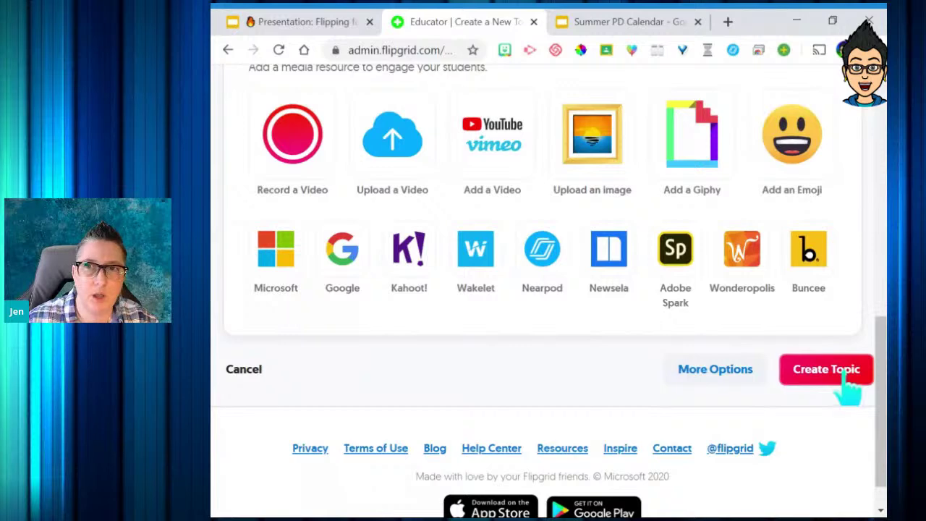
left_click(730, 388)
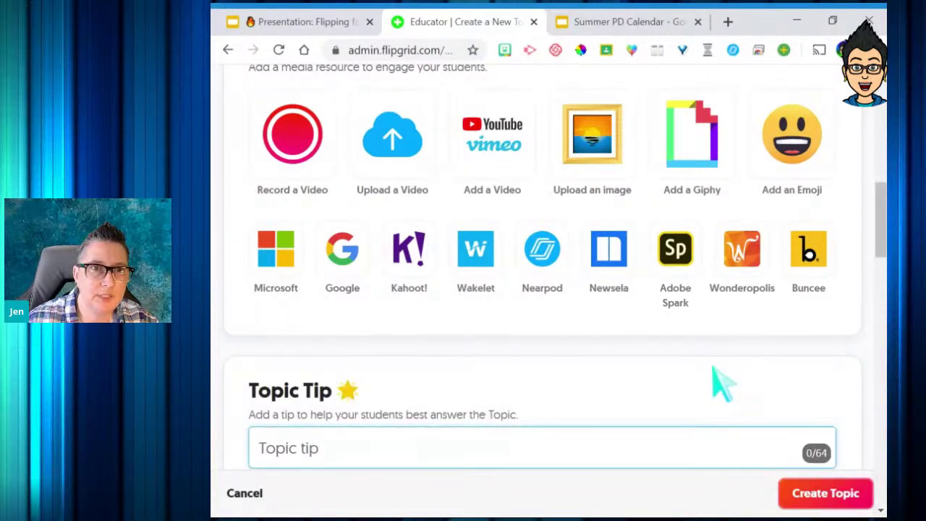
Look over the topic tip and attachments fields, and try the Frozen and Hidden topic statuses before returning to Active.
scroll(720, 381, "down", 1)
scroll(720, 384, "down", 2)
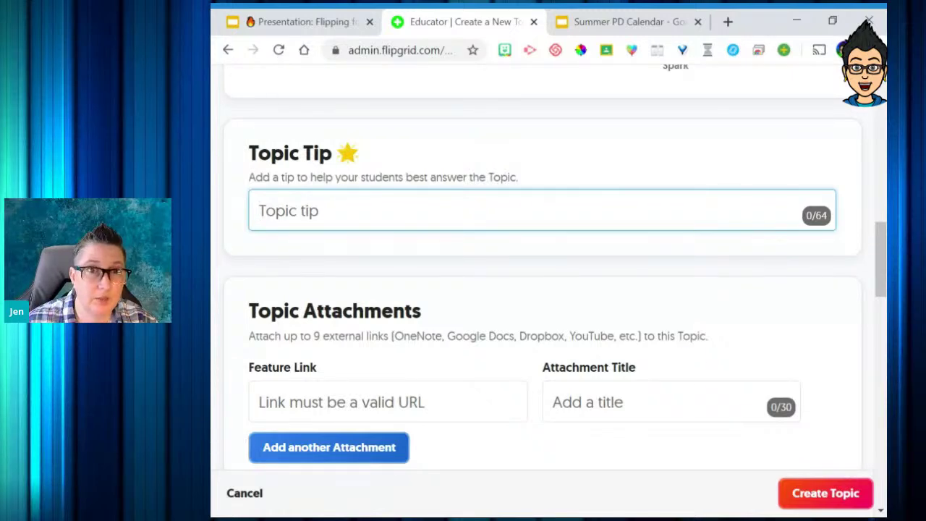
scroll(571, 362, "down", 1)
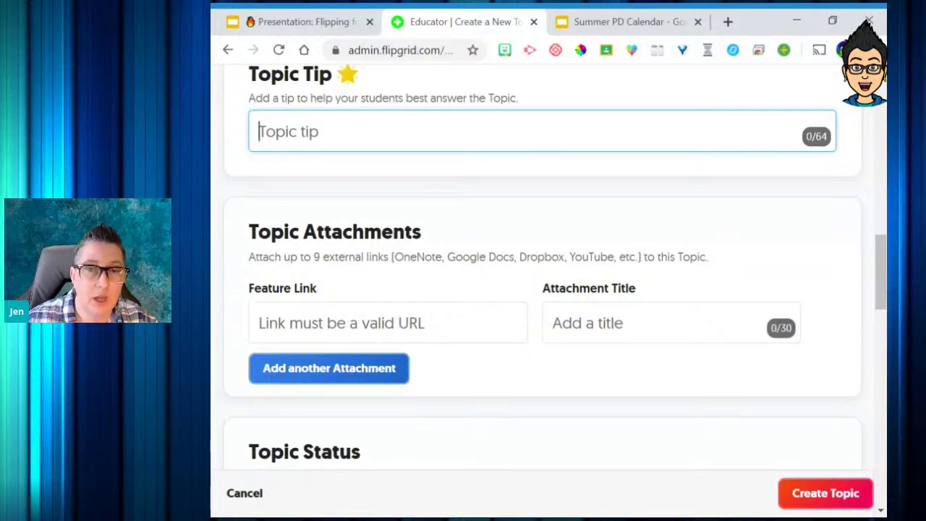
scroll(574, 362, "down", 3)
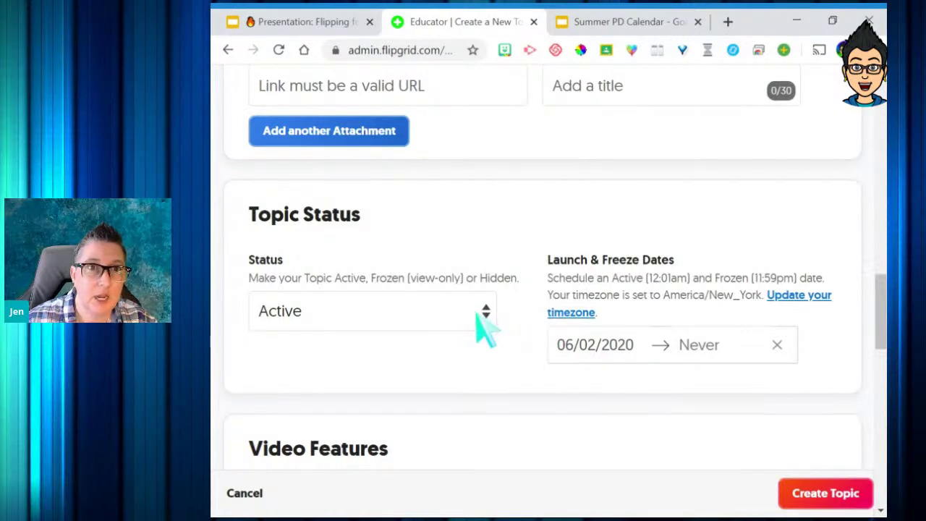
left_click(486, 325)
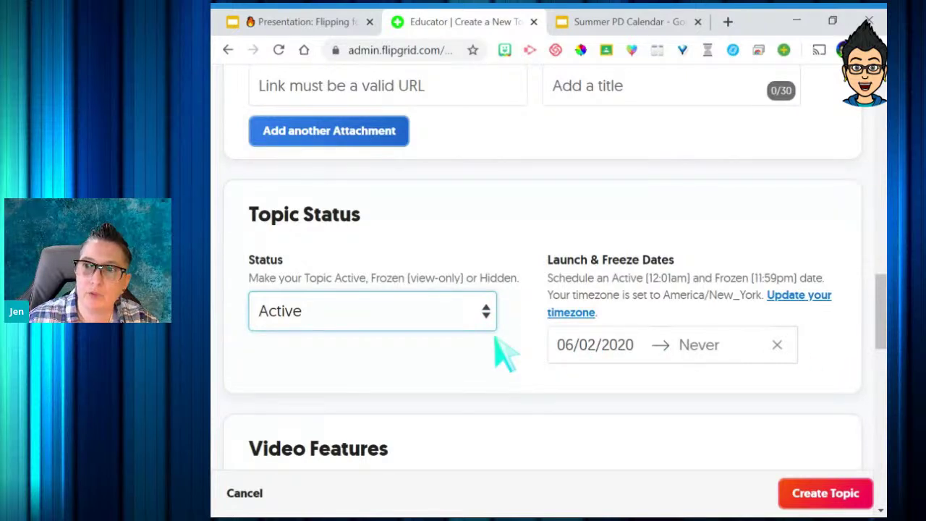
left_click(328, 360)
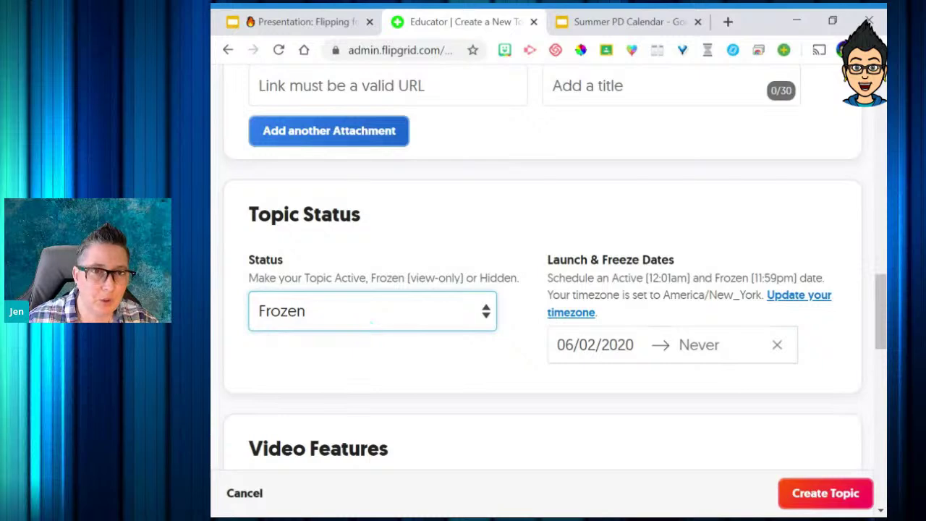
left_click(369, 351)
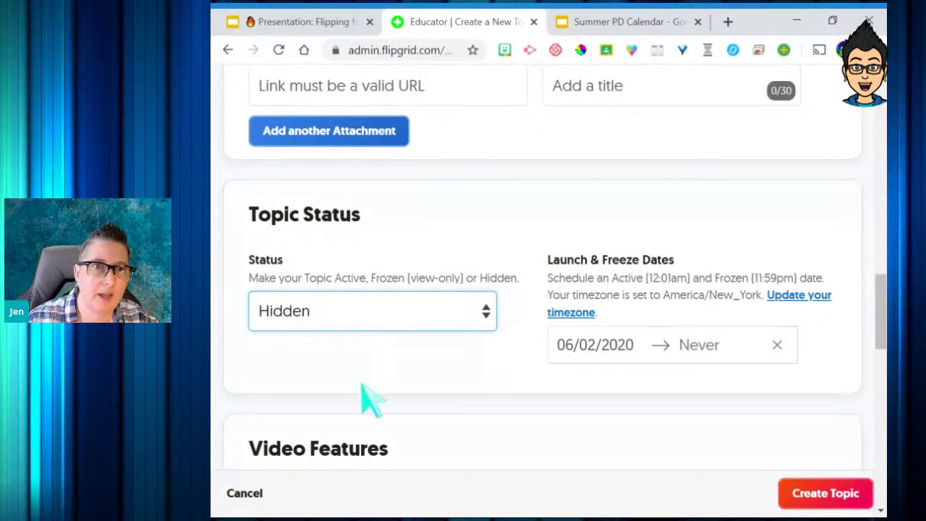
left_click(373, 339)
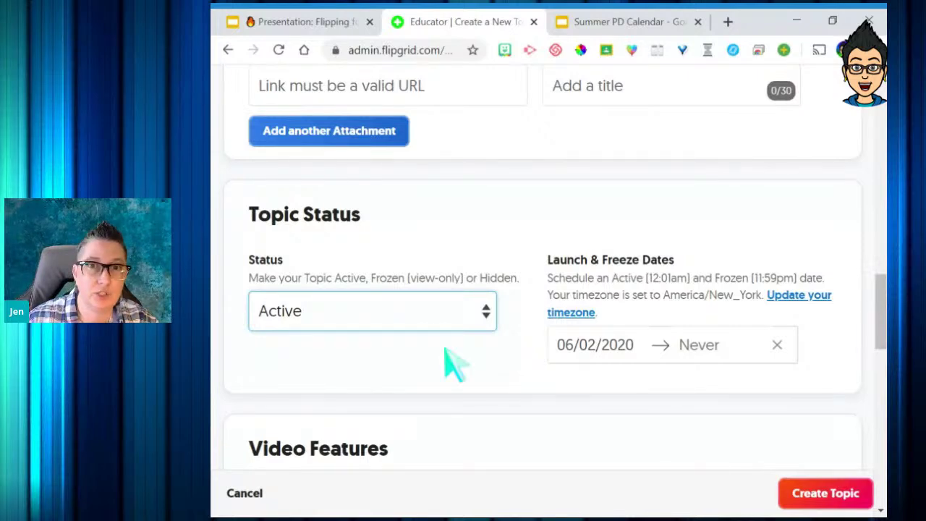
Review the topic's Video Features, including selfie styles, video editing, titles, attachment links, view count, likes, sticky notes and student replies.
scroll(603, 372, "down", 2)
scroll(604, 370, "down", 1)
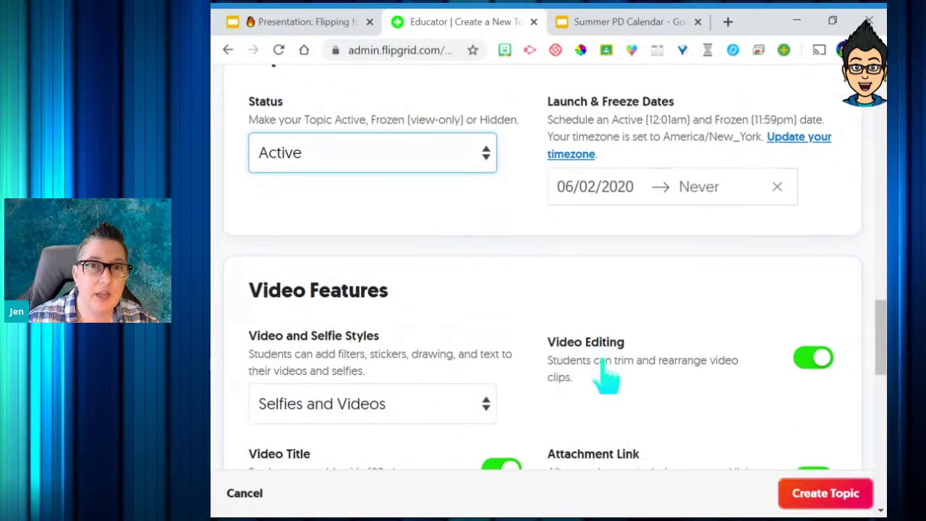
scroll(606, 375, "down", 2)
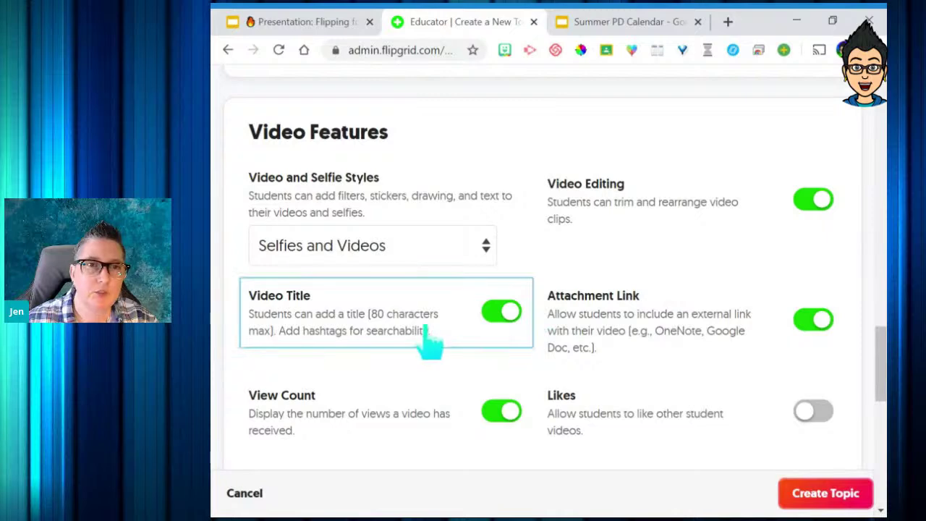
scroll(430, 338, "down", 2)
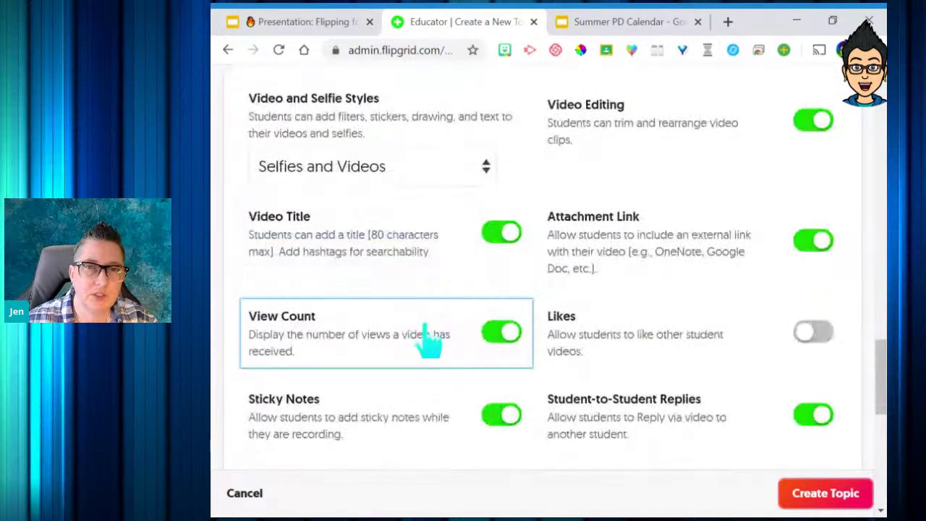
scroll(604, 307, "down", 1)
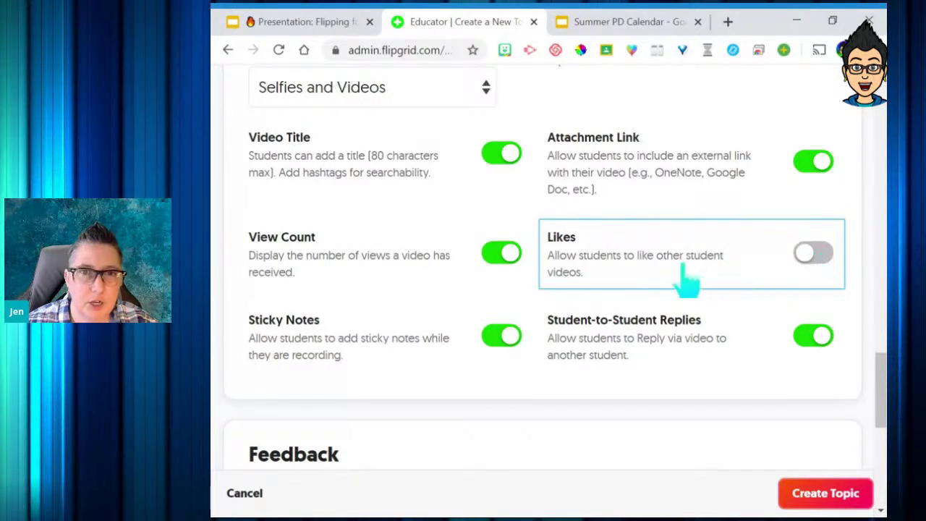
scroll(673, 278, "down", 1)
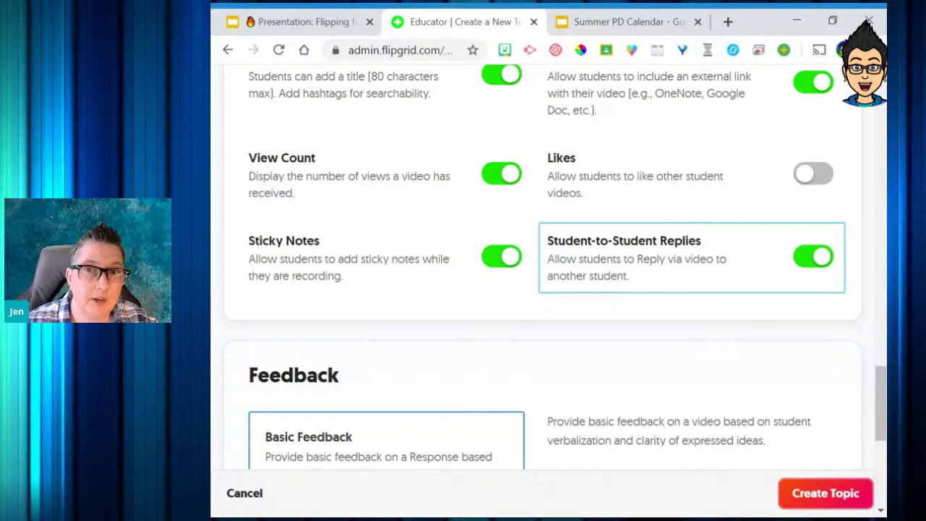
Try Custom Feedback for the topic, return to Basic Feedback, and try to create the topic.
scroll(761, 279, "down", 3)
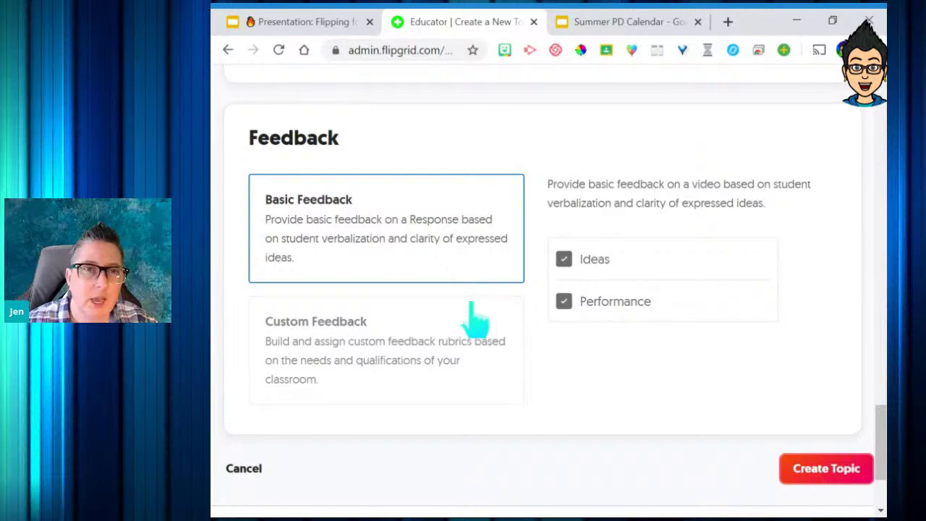
left_click(451, 369)
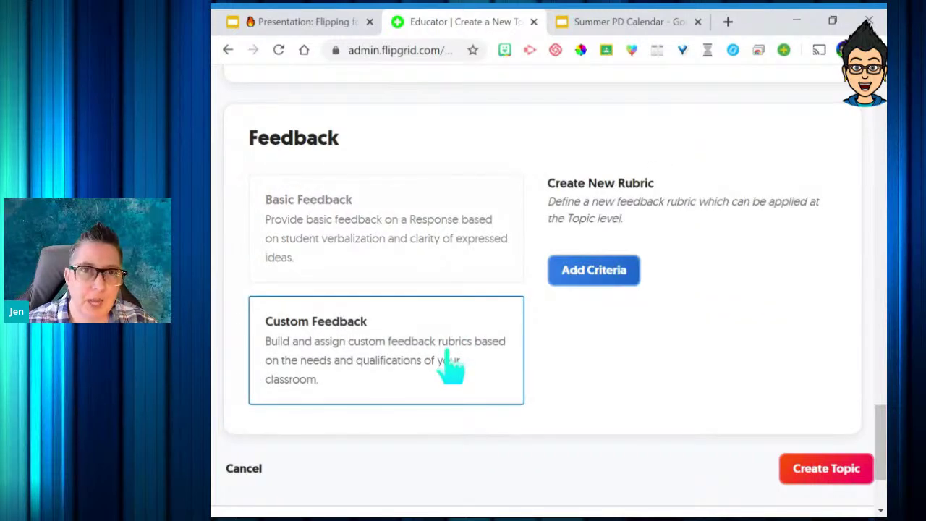
left_click(434, 257)
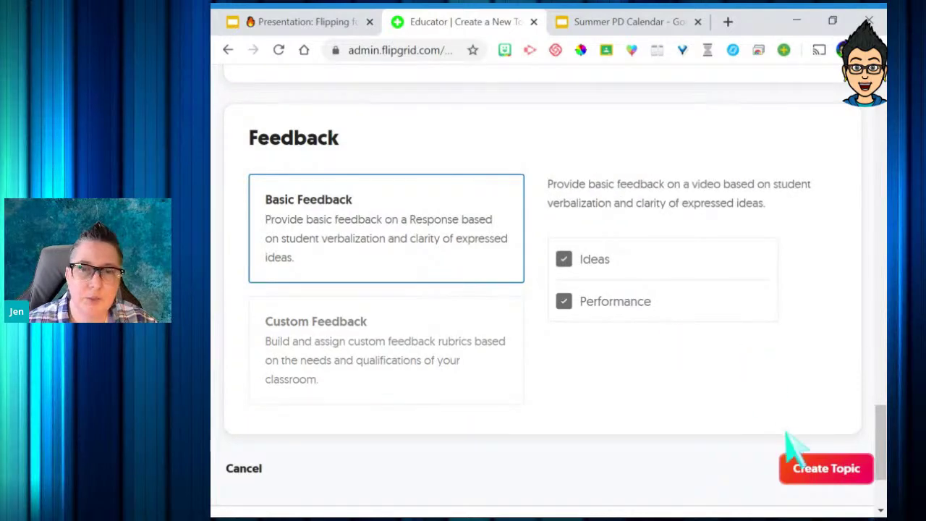
left_click(828, 481)
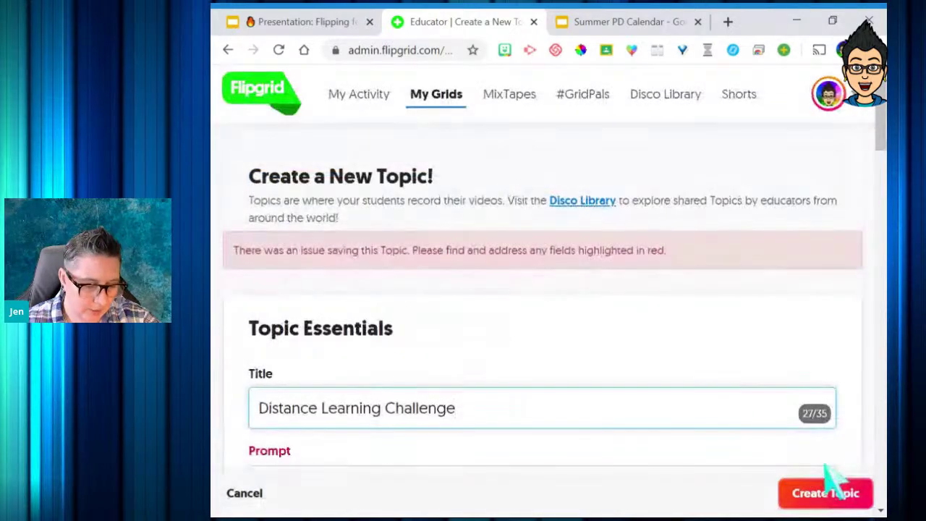
Enter "Try this" as the topic's prompt, create the topic and dismiss its sharing options.
scroll(681, 405, "down", 1)
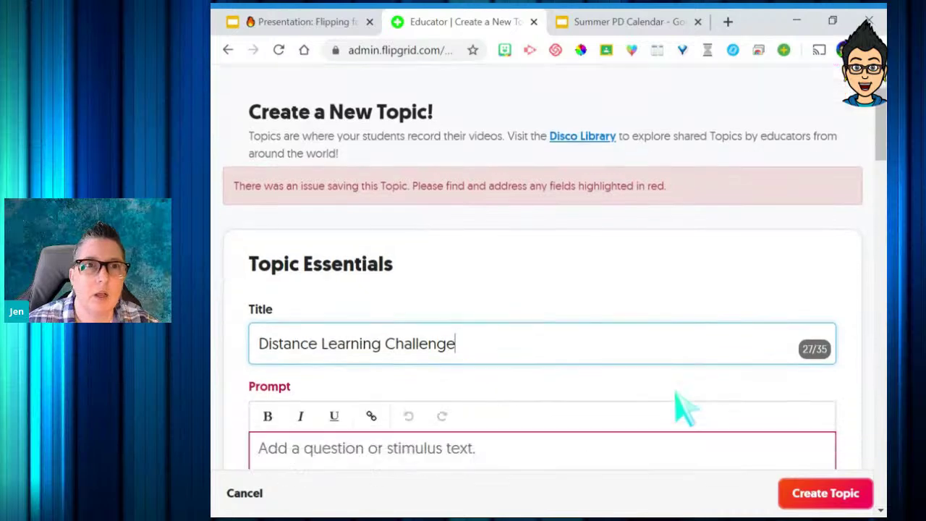
scroll(680, 405, "down", 5)
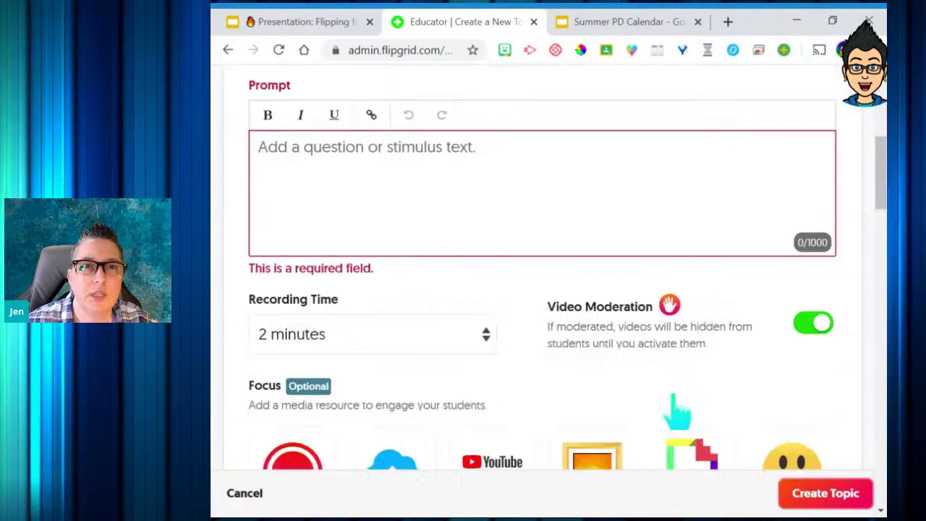
scroll(677, 412, "up", 4)
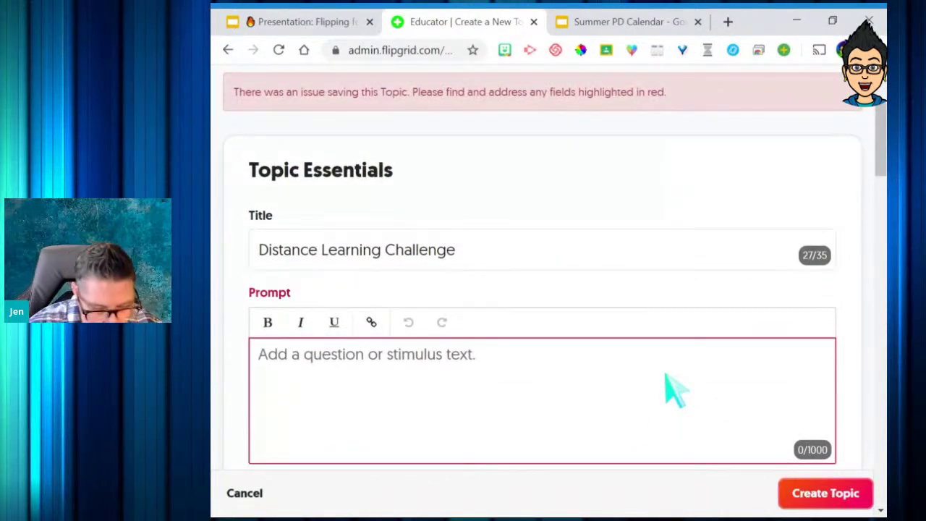
left_click(673, 391)
type("Try this")
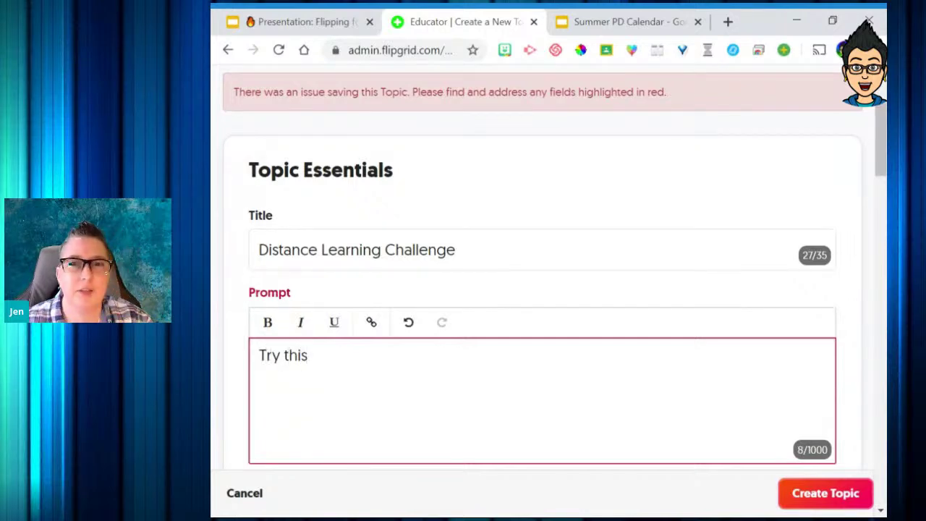
scroll(682, 379, "down", 5)
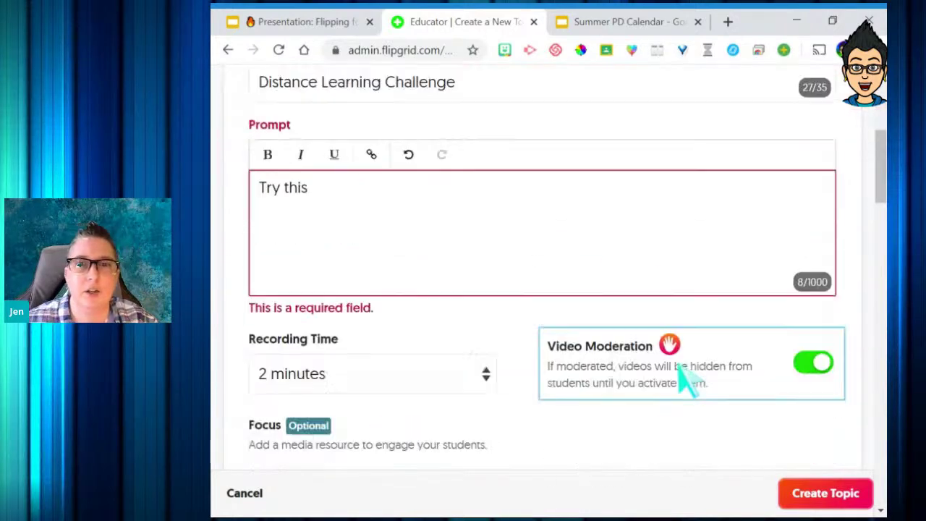
left_click(803, 493)
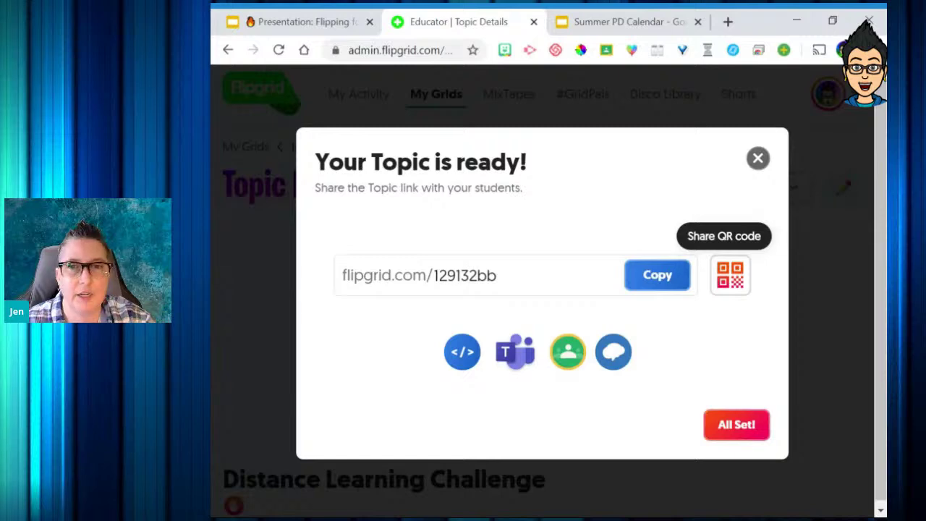
left_click(744, 433)
Look over the Distance Learning Challenge topic's details page, including its focus area, prompt, responses section and sharing options.
scroll(714, 414, "down", 2)
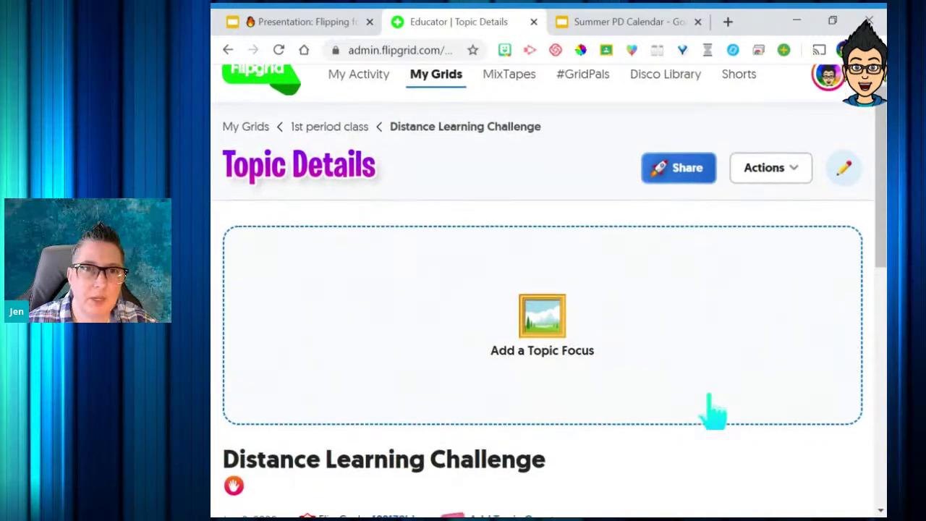
scroll(662, 304, "up", 2)
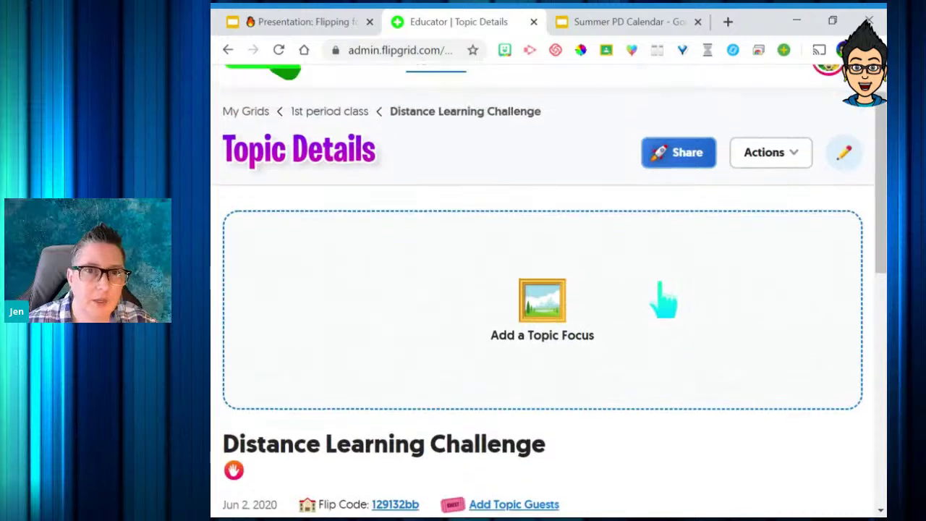
scroll(662, 296, "down", 2)
scroll(664, 308, "down", 4)
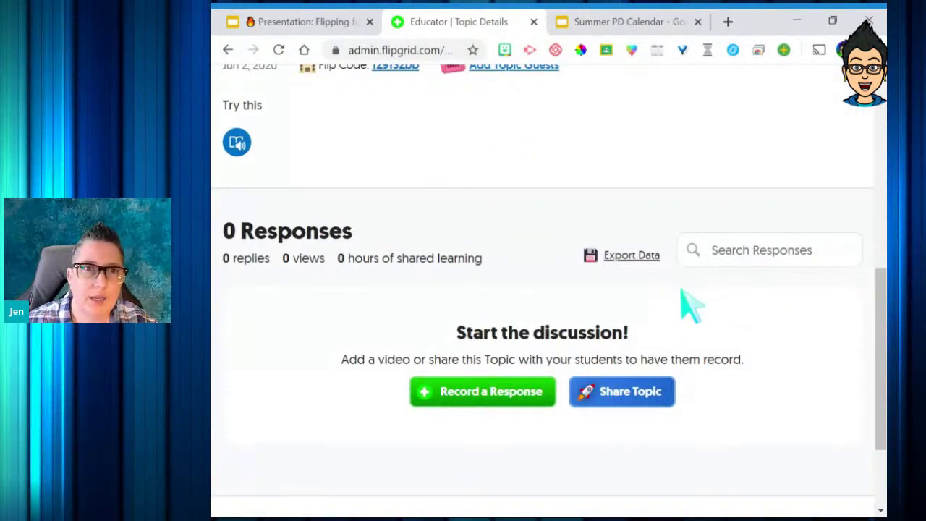
scroll(660, 307, "up", 1)
scroll(658, 310, "up", 3)
scroll(658, 313, "down", 3)
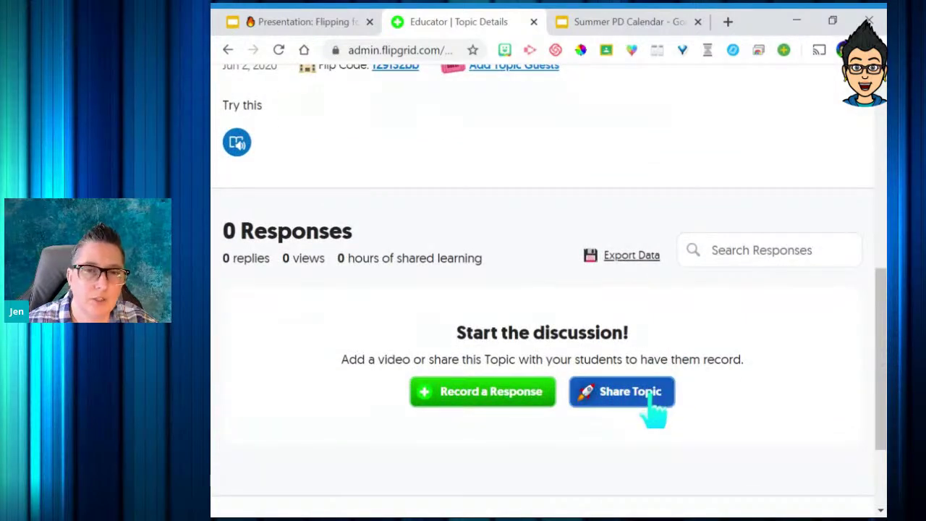
scroll(659, 391, "up", 6)
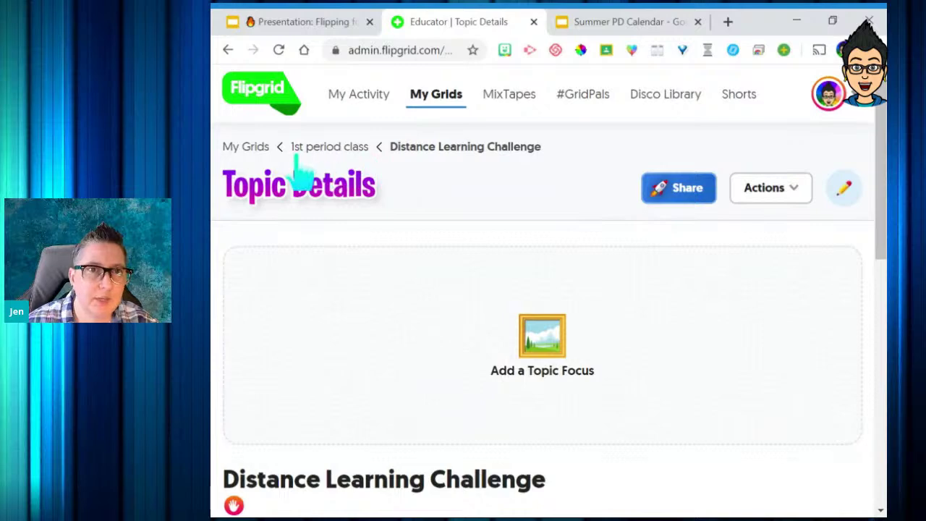
Go to the list of grids, open the Educator Insights 2017-2018 grid and look through its topics.
left_click(257, 148)
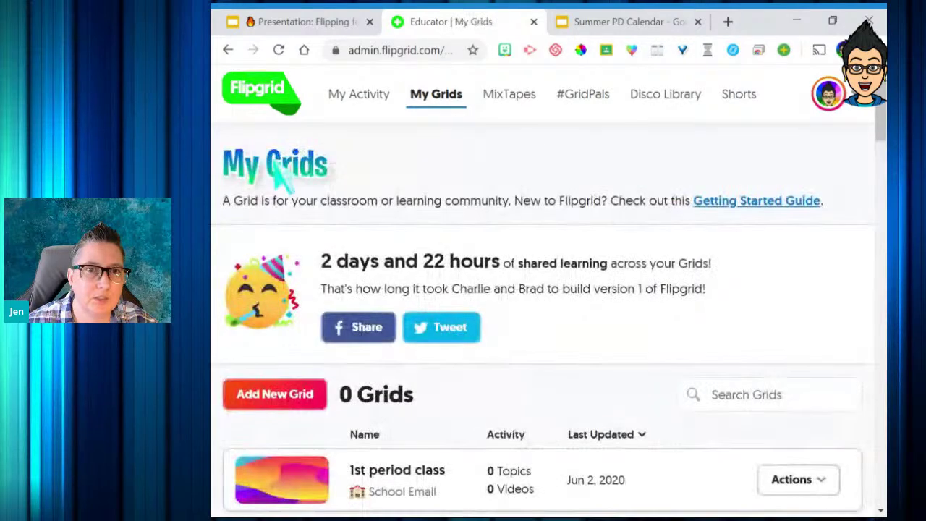
scroll(465, 327, "down", 3)
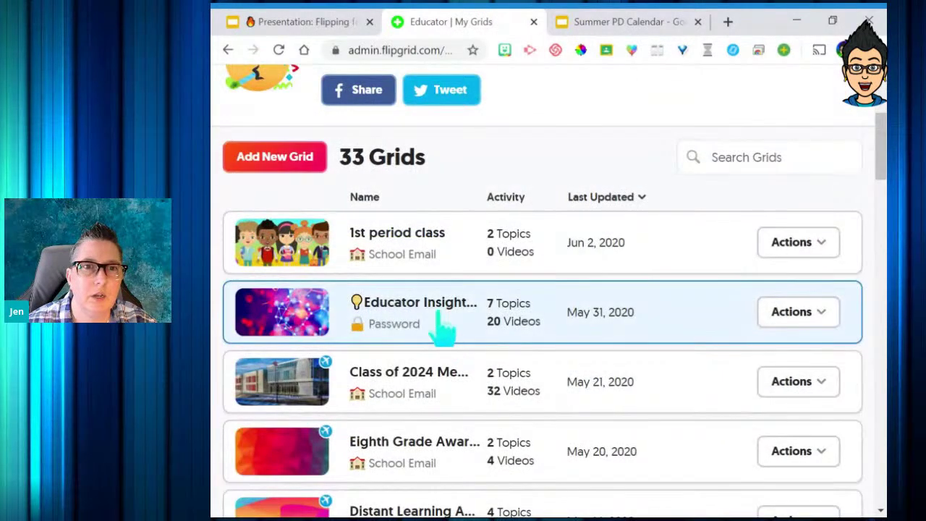
left_click(436, 318)
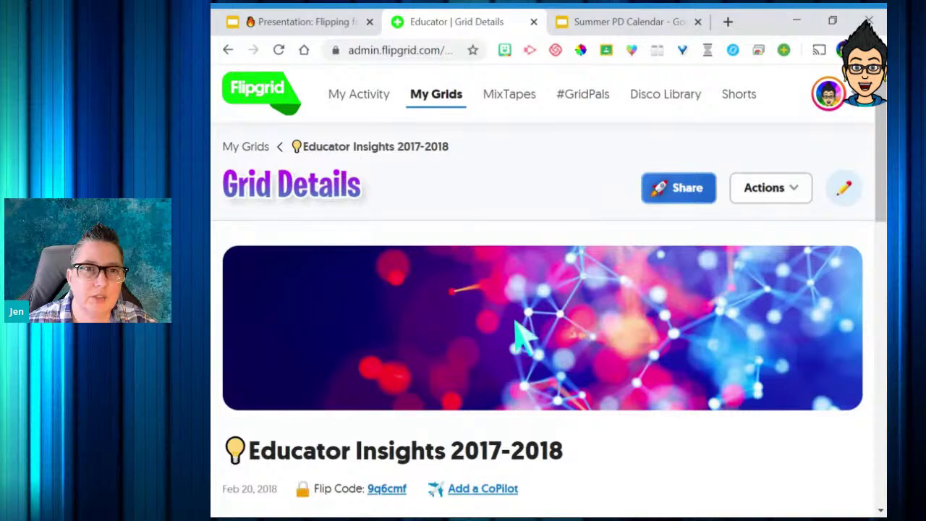
scroll(517, 336, "down", 5)
scroll(521, 343, "down", 1)
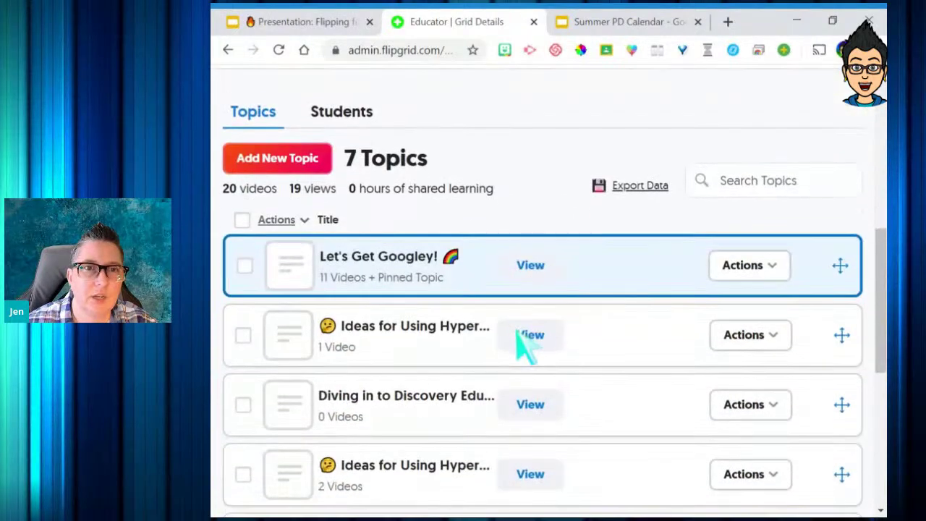
scroll(627, 367, "down", 1)
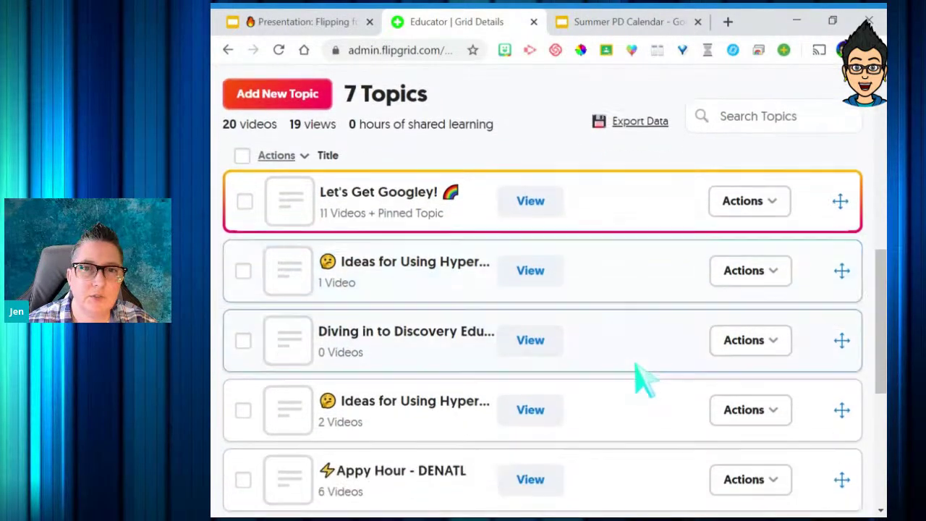
Open the first Ideas for Using HyperDocs topic and examine its prompt and student responses.
left_click(414, 254)
scroll(463, 333, "down", 3)
scroll(463, 333, "down", 2)
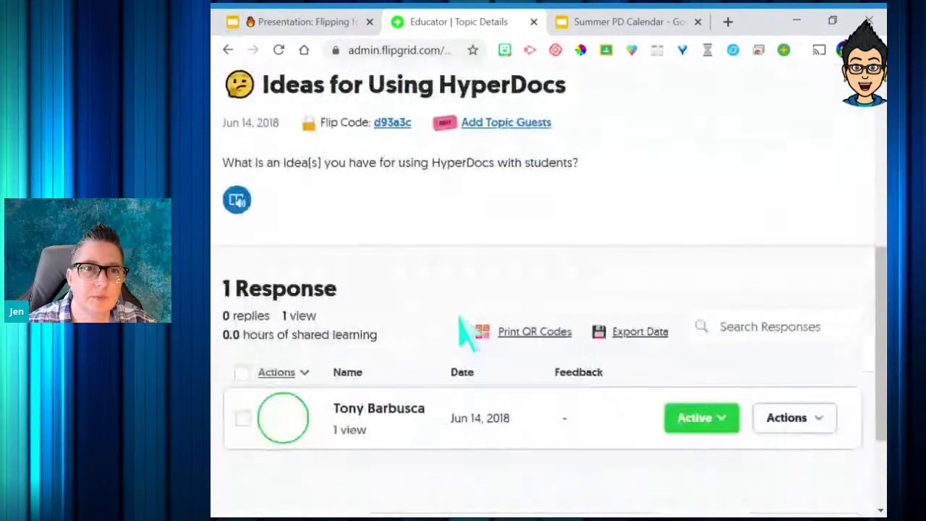
scroll(438, 326, "up", 2)
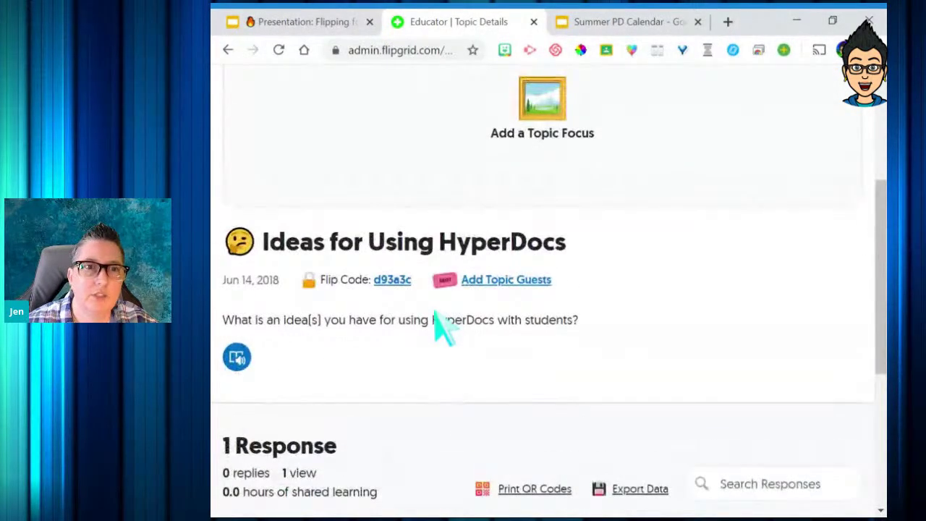
scroll(251, 115, "up", 1)
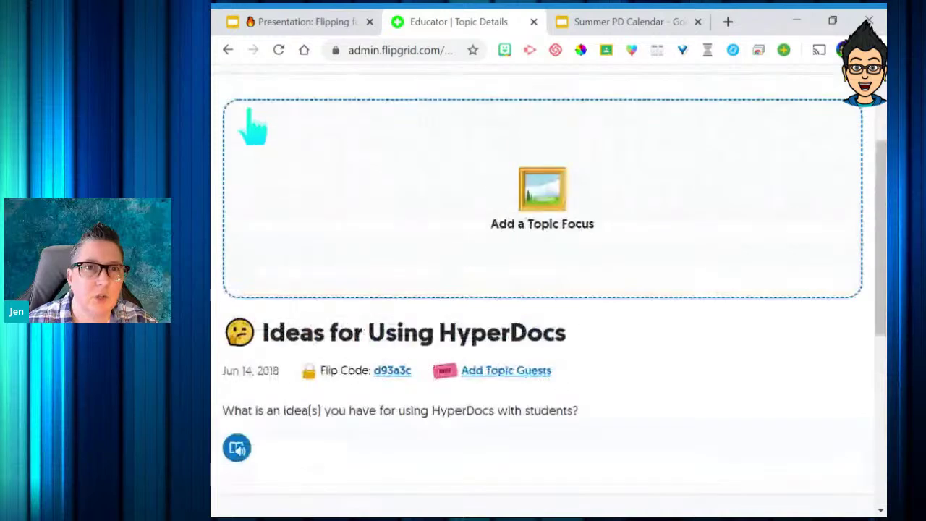
scroll(251, 124, "up", 2)
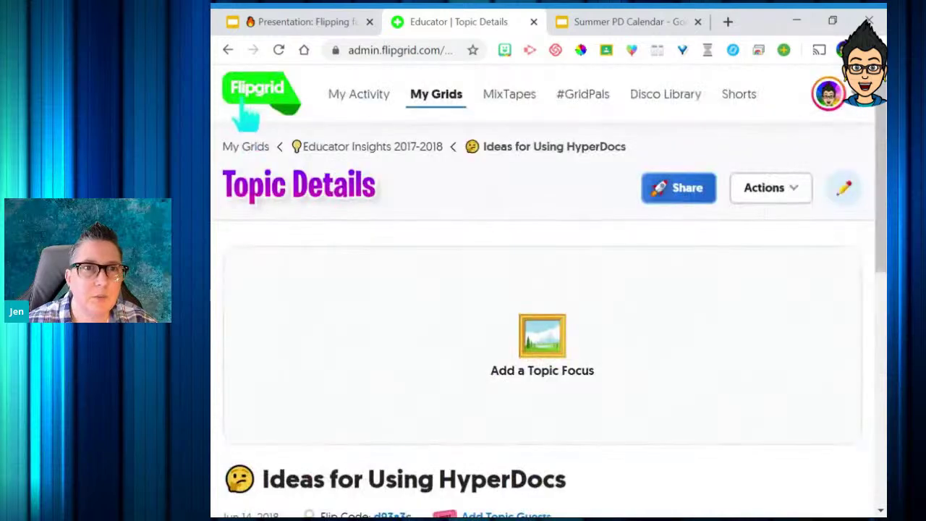
Return to the list of grids and open the 1st period class grid at its topics.
left_click(227, 51)
scroll(330, 207, "up", 3)
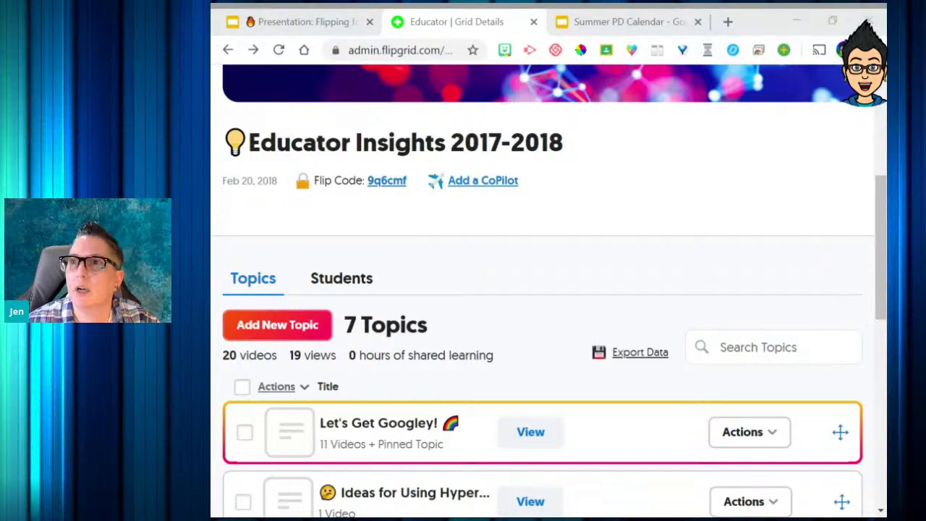
left_click(228, 50)
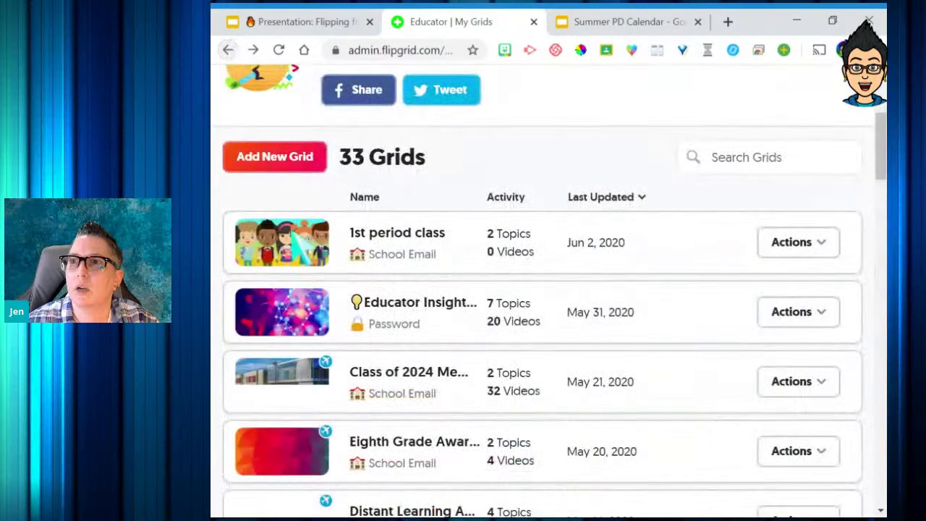
scroll(395, 261, "down", 2)
scroll(396, 260, "up", 2)
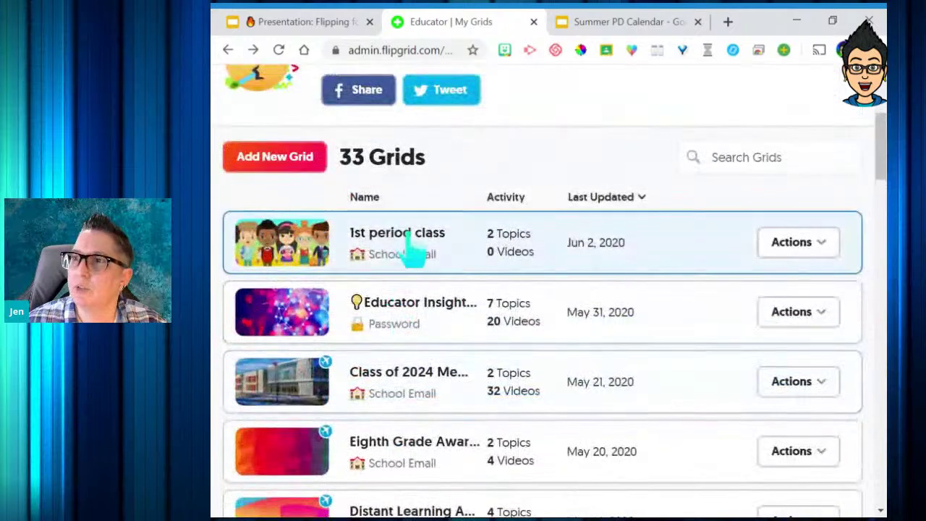
left_click(410, 246)
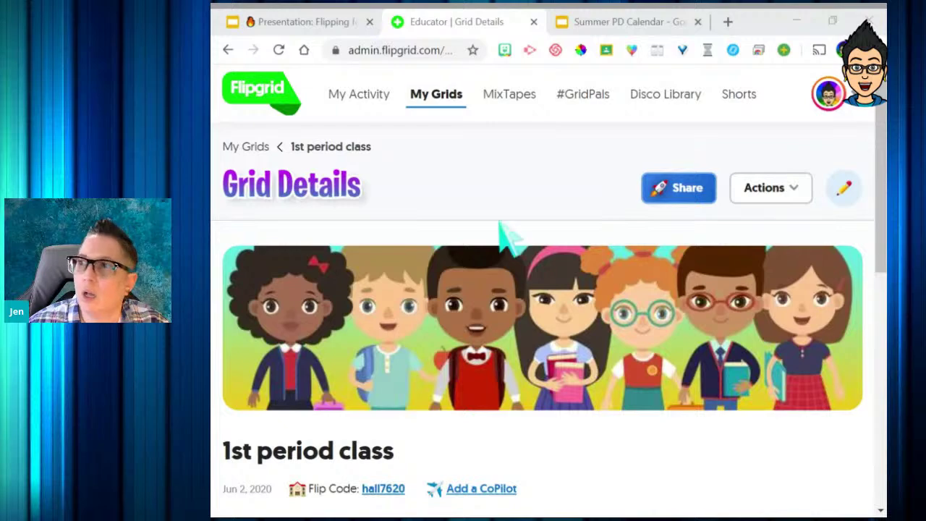
scroll(521, 249, "down", 3)
scroll(594, 332, "down", 3)
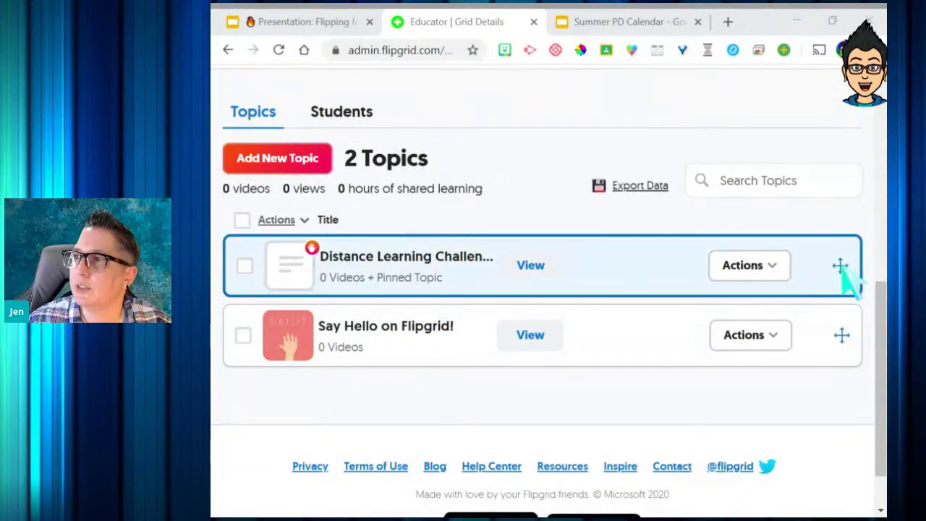
Edit the Distance Learning Challenge topic to use Custom Feedback and start a new feedback criterion.
left_click(774, 269)
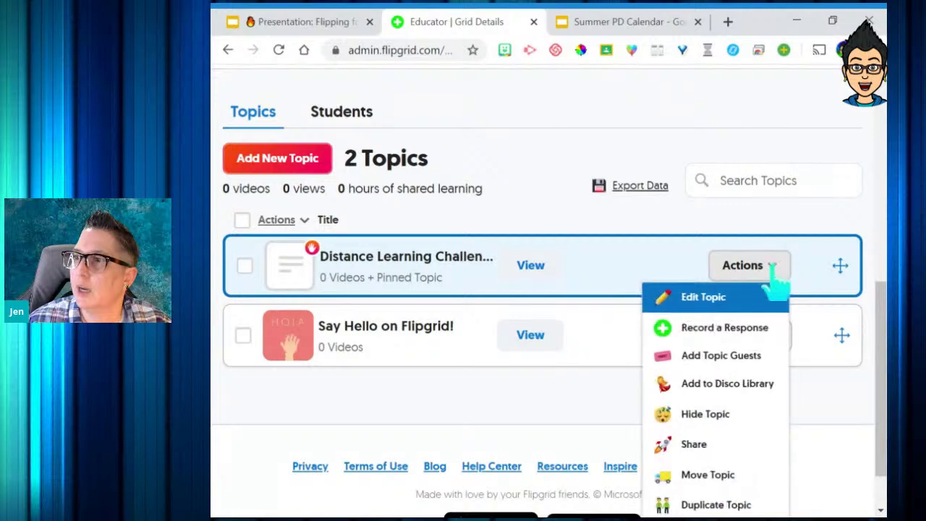
left_click(725, 298)
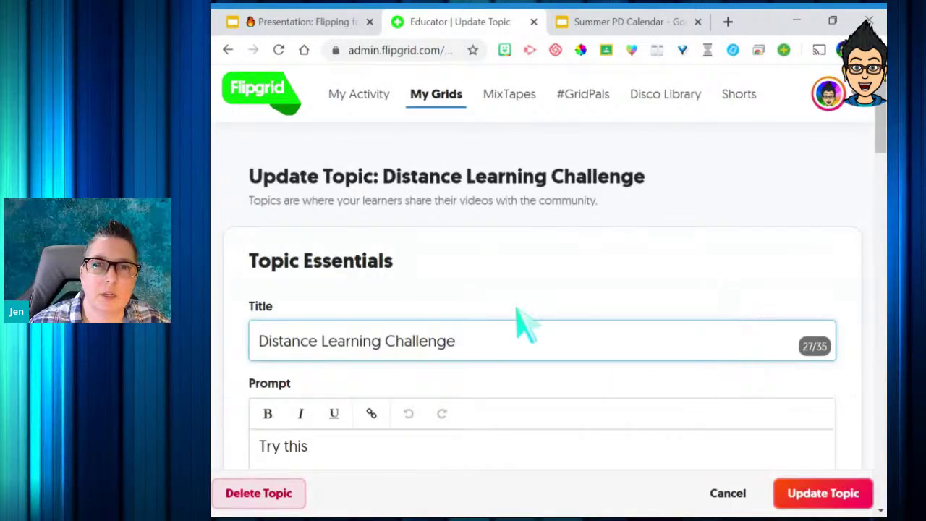
scroll(337, 333, "down", 15)
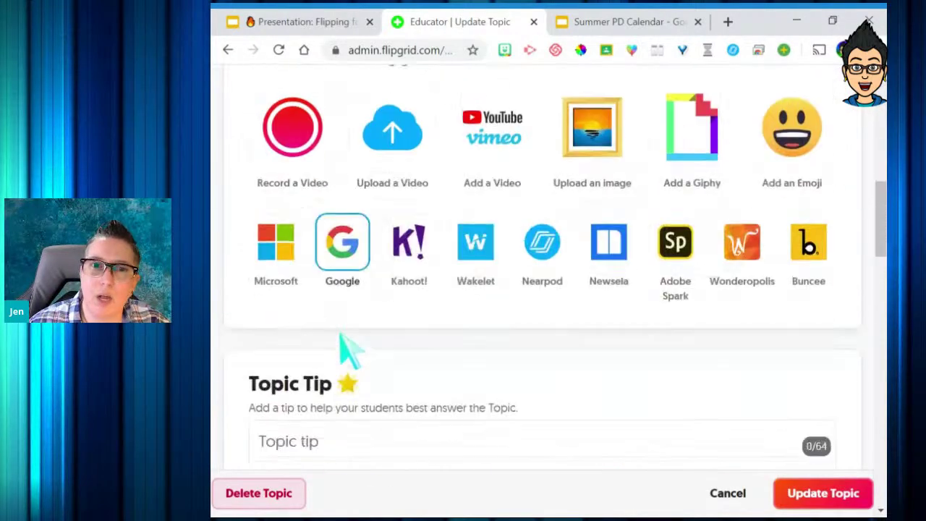
scroll(420, 362, "down", 12)
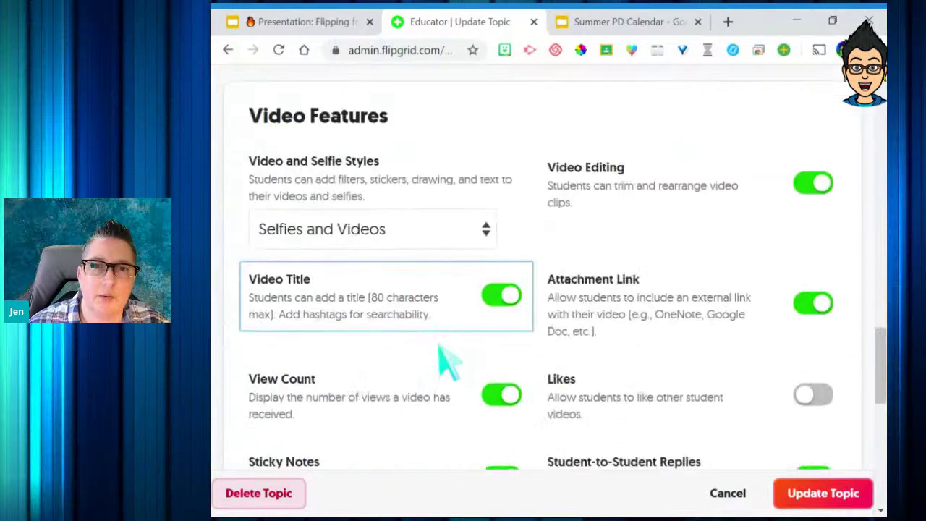
scroll(383, 328, "up", 1)
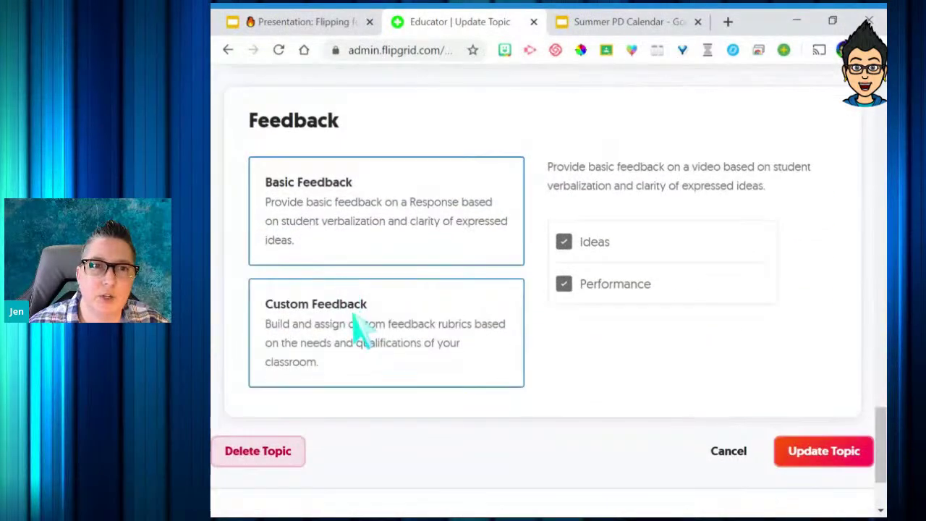
left_click(362, 326)
left_click(588, 255)
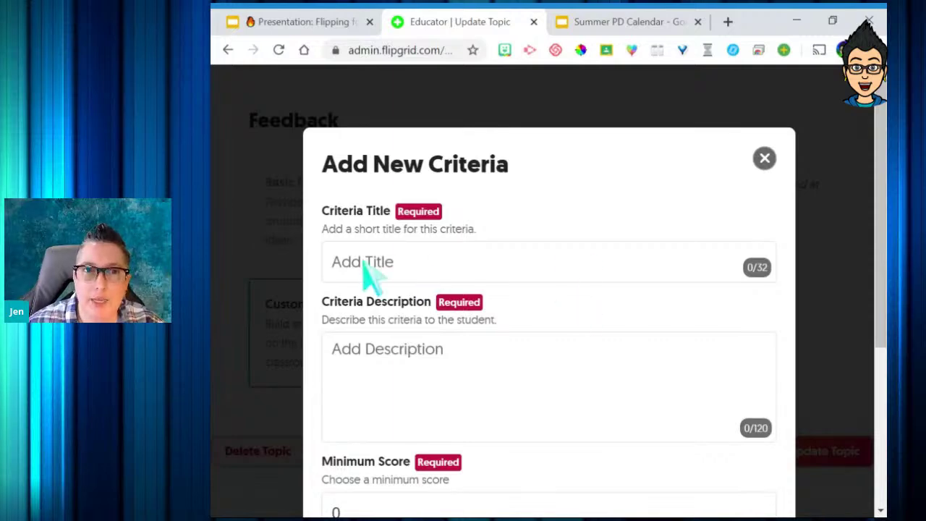
Create a feedback criterion titled Content with the description "5 facts" and a minimum score of 10.
left_click(396, 262)
type("C")
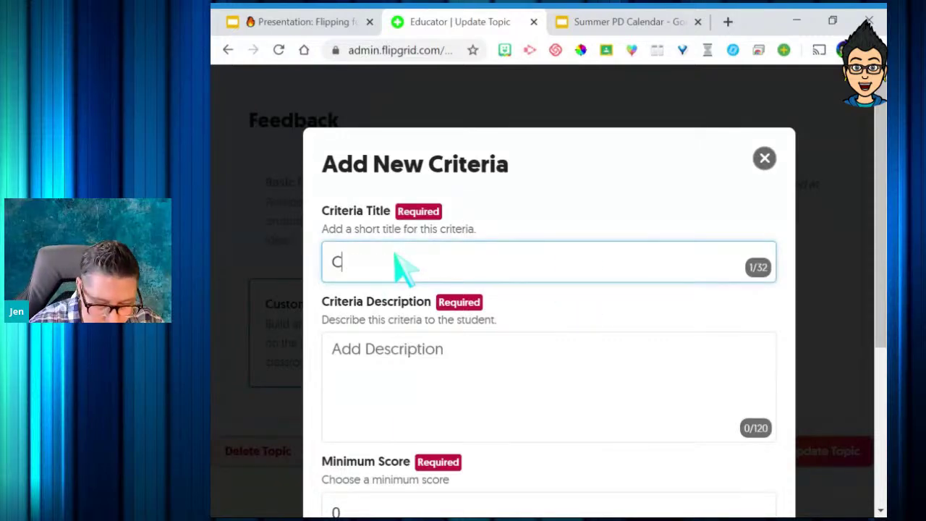
type("ontent")
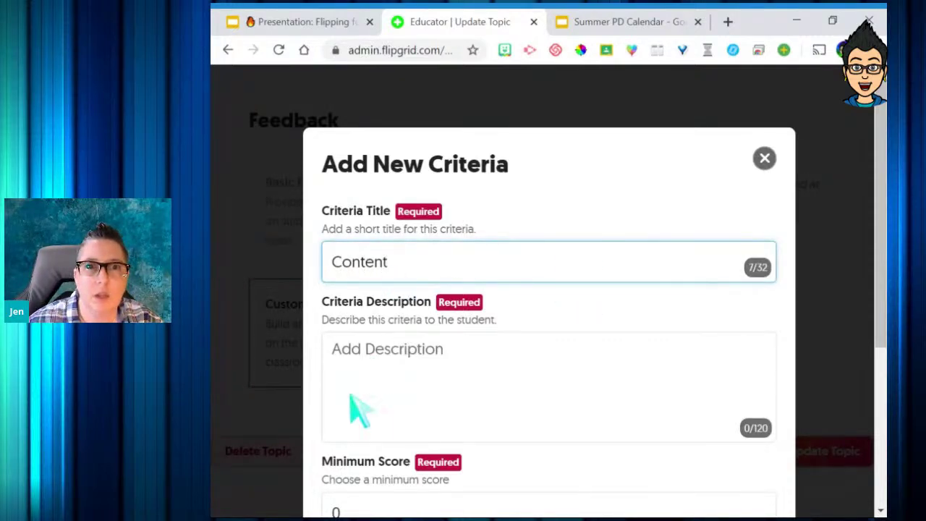
left_click(372, 372)
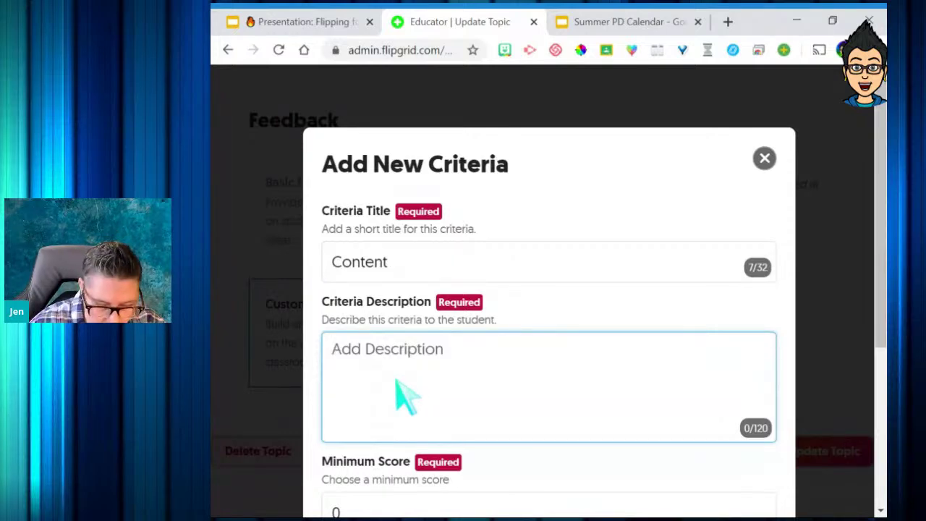
type("5 facts")
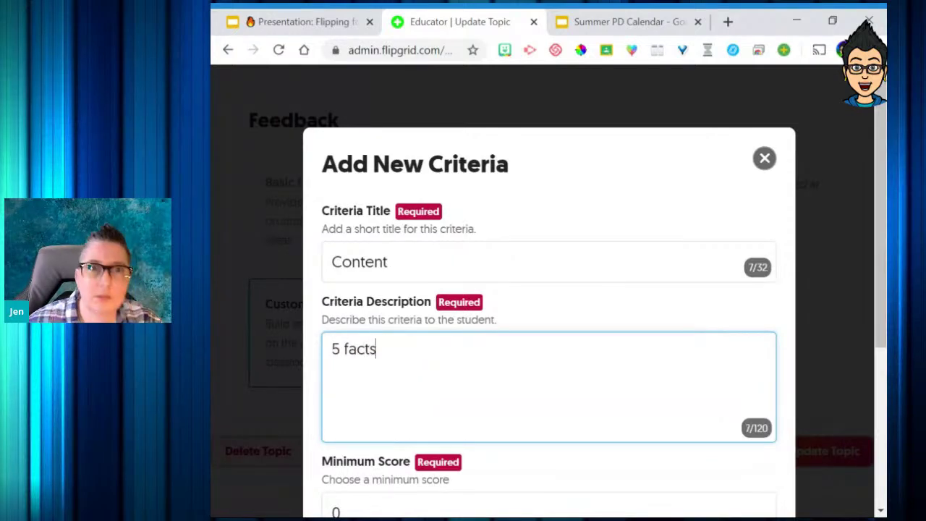
scroll(414, 355, "down", 2)
left_click(394, 370)
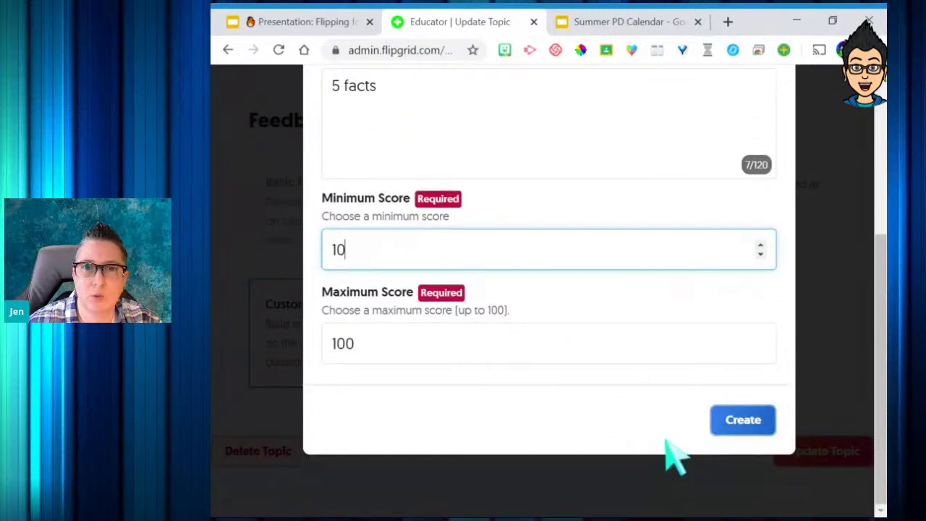
left_click(750, 428)
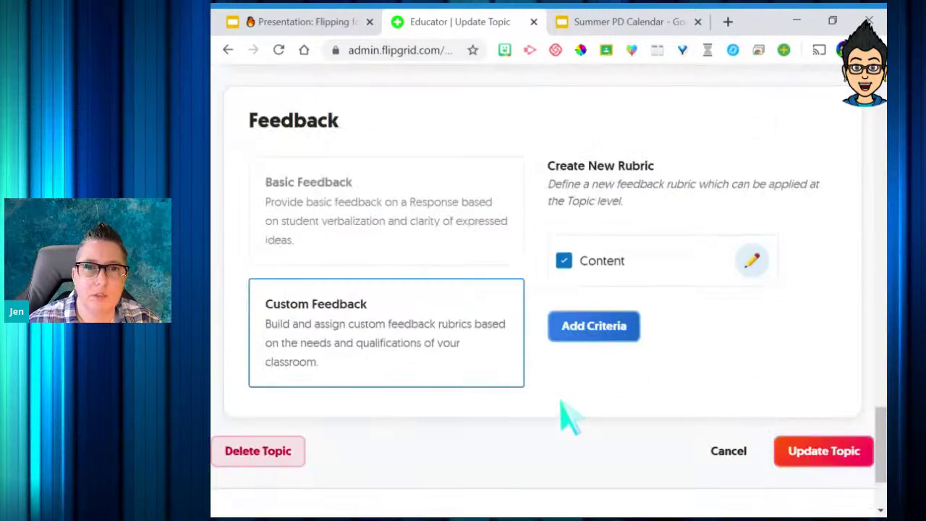
Add a second feedback criterion titled Clarity with the description "Speaks", keeping the default score range.
left_click(605, 334)
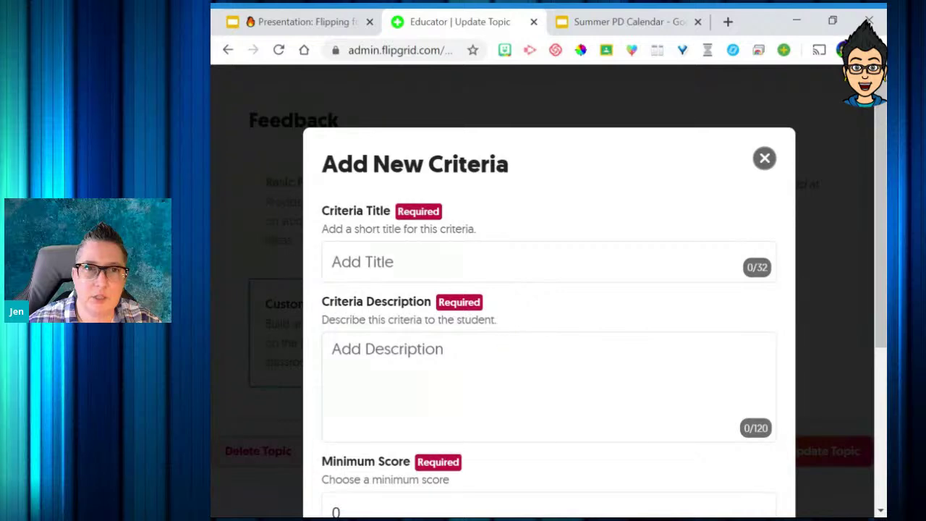
left_click(548, 267)
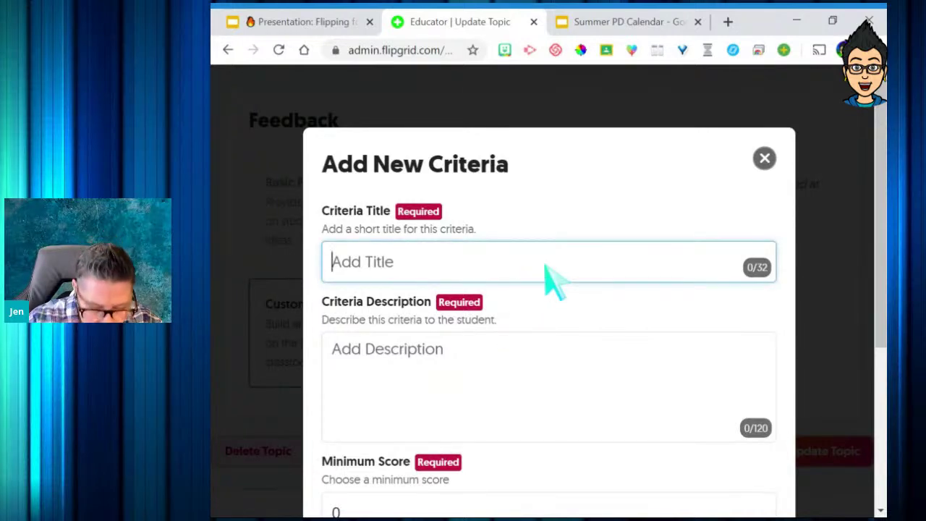
type("Clarity")
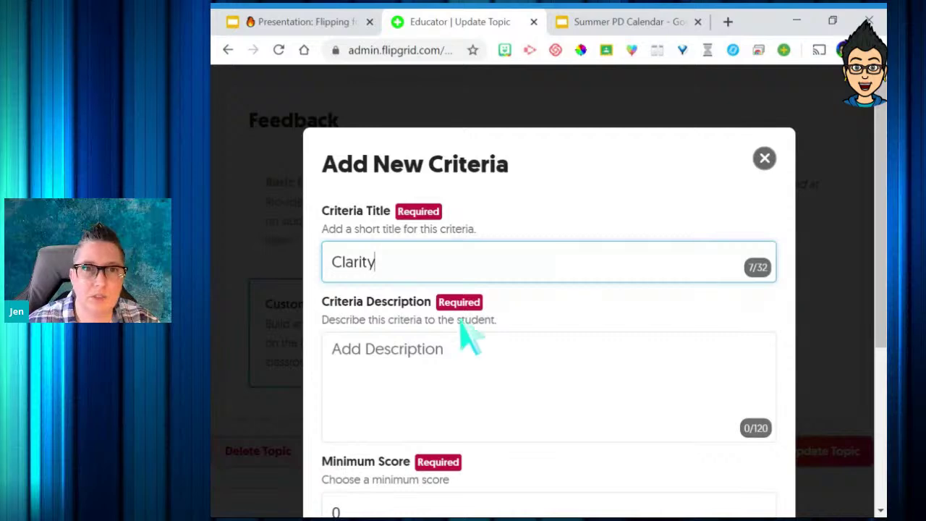
left_click(333, 349)
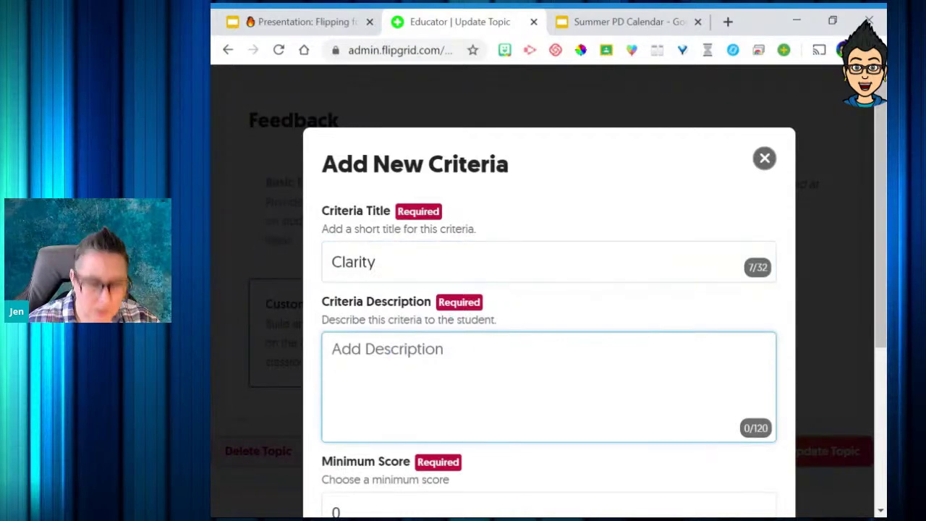
type("Speaks")
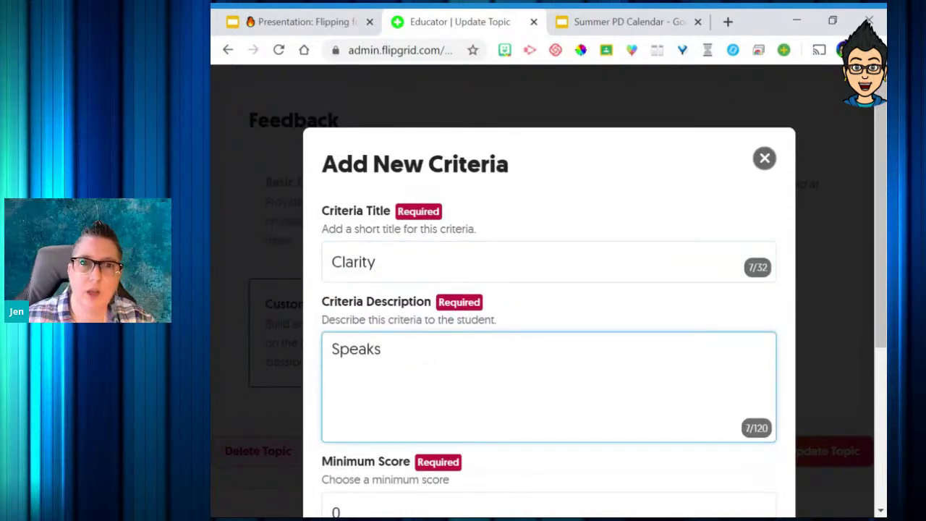
scroll(411, 365, "down", 3)
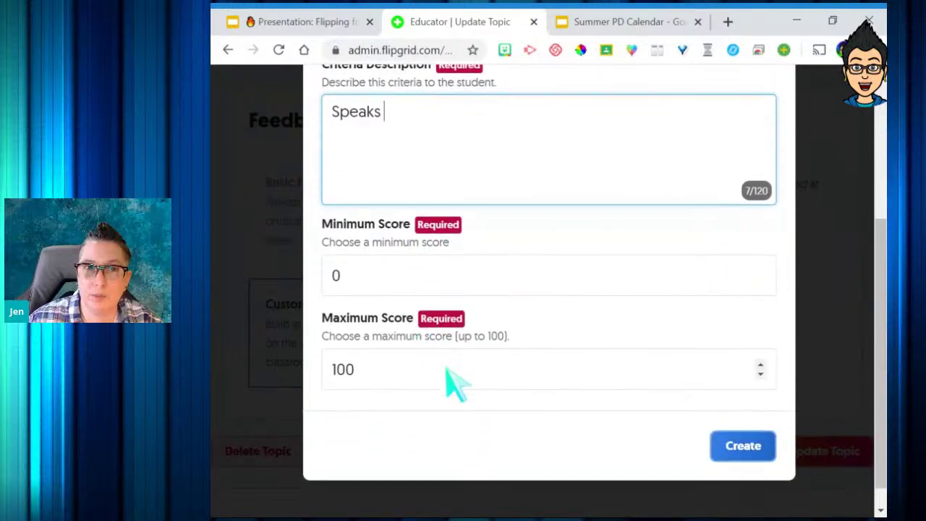
left_click(744, 457)
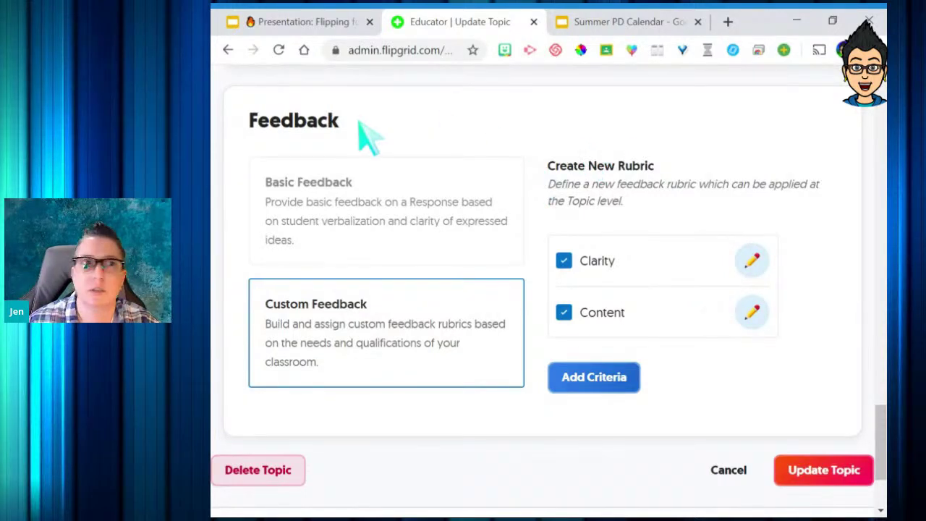
Leave the topic's edit page without updating the topic and return to the list of grids.
scroll(367, 135, "up", 3)
scroll(365, 138, "up", 3)
left_click(227, 50)
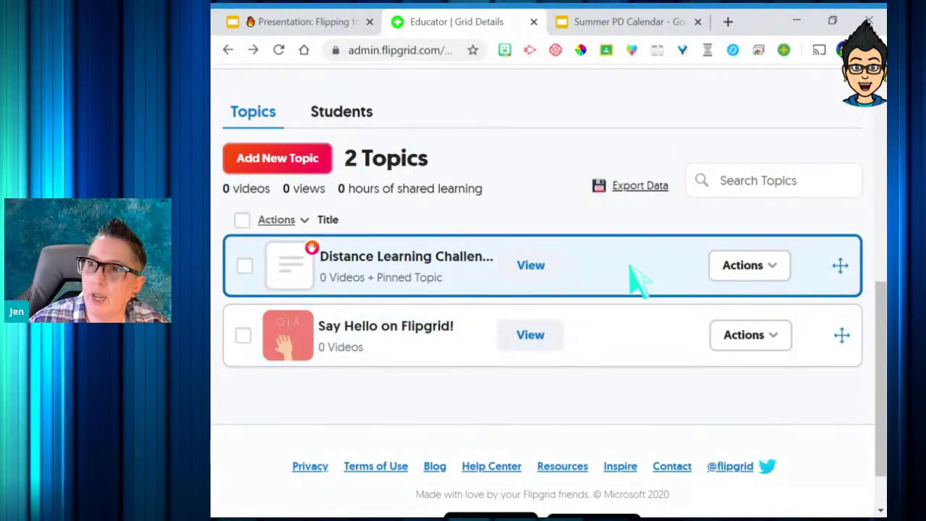
left_click(230, 51)
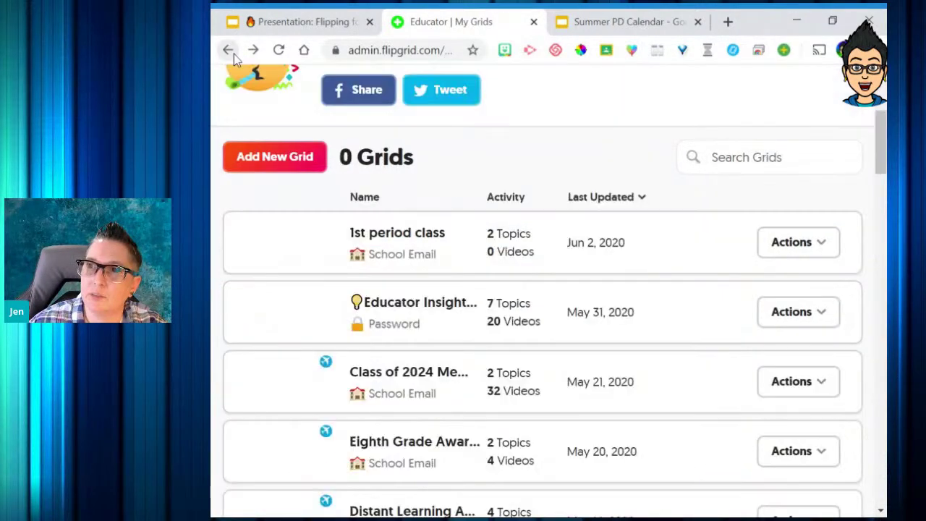
Open the Distant Learning Assignments grid and look through the student responses in its Say Hello on Flipgrid! topic.
scroll(456, 373, "down", 3)
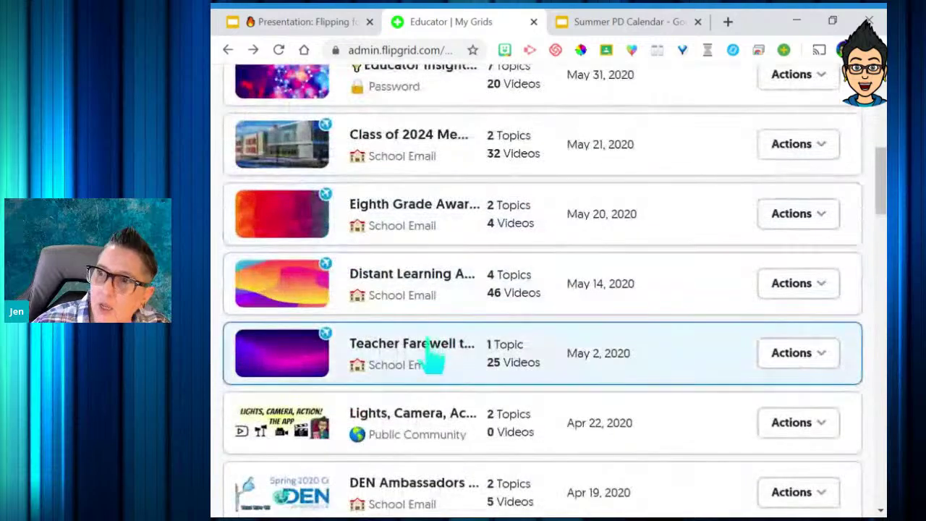
left_click(417, 297)
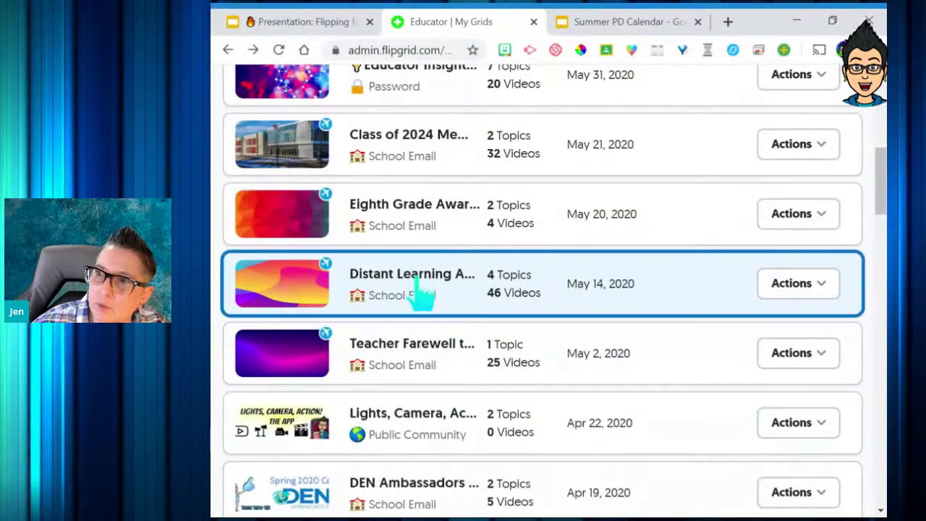
scroll(403, 308, "down", 7)
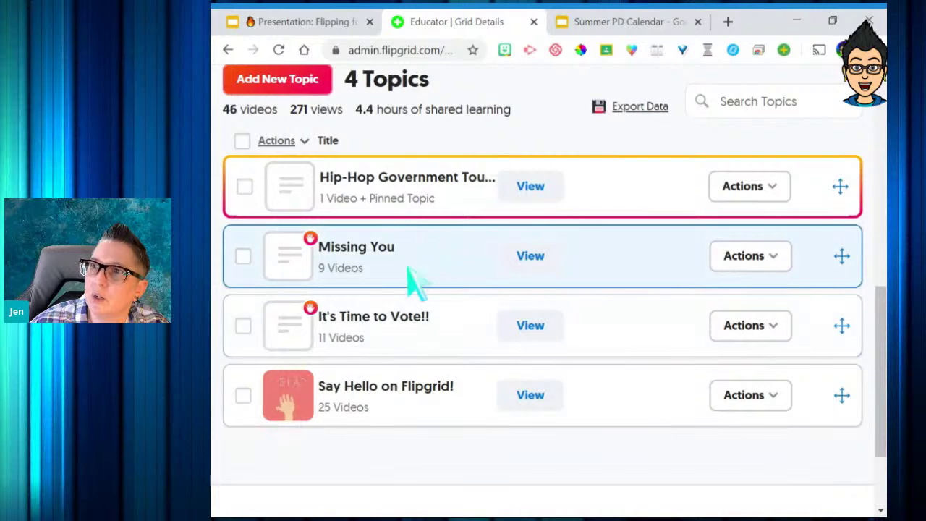
left_click(419, 404)
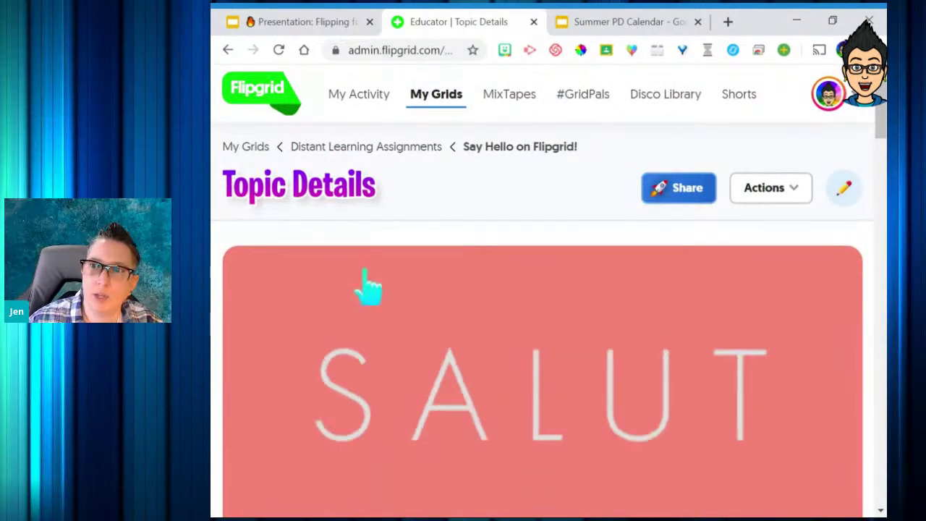
scroll(372, 304, "down", 5)
scroll(385, 306, "down", 12)
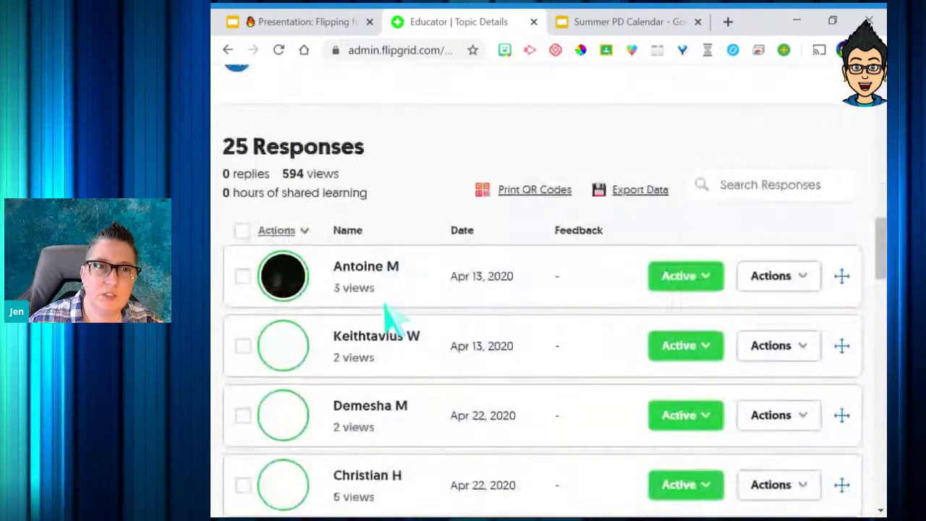
scroll(391, 319, "down", 4)
scroll(388, 312, "up", 10)
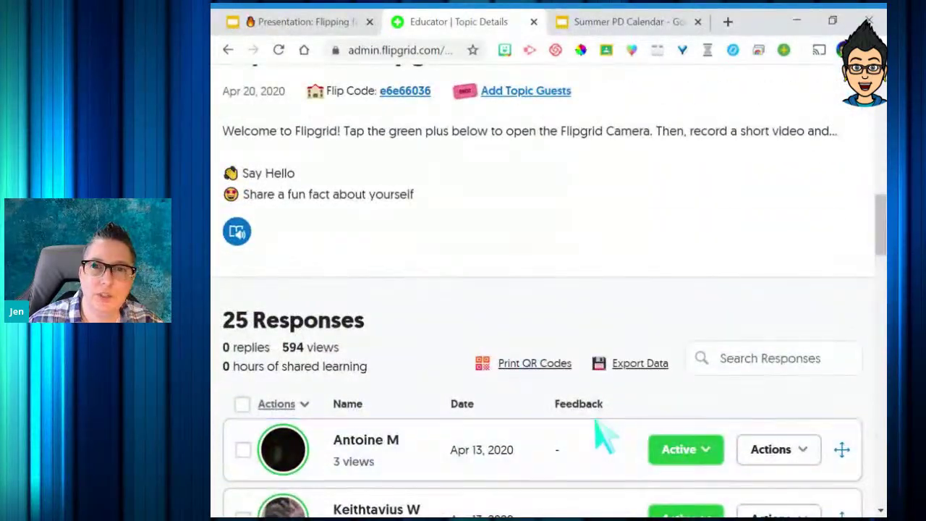
Set the first student response to Hidden and switch it back to Active.
left_click(711, 455)
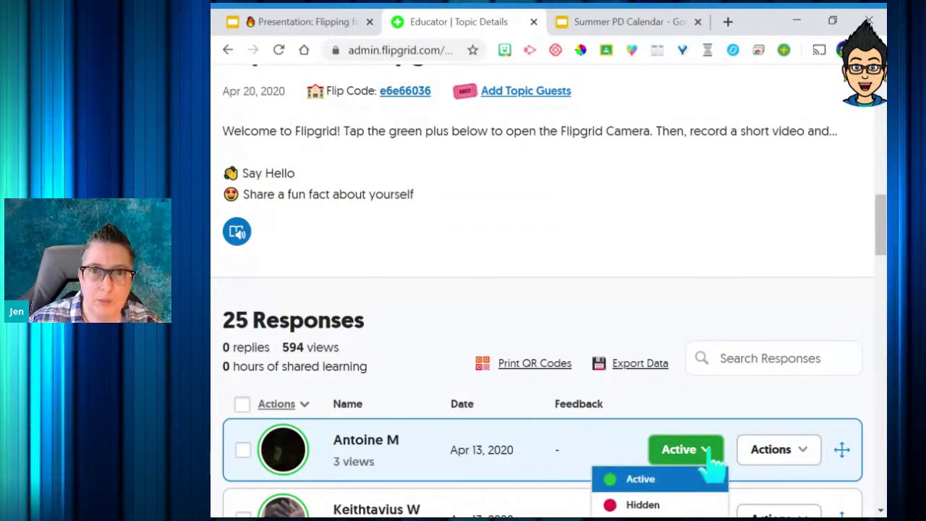
left_click(684, 504)
scroll(686, 505, "down", 1)
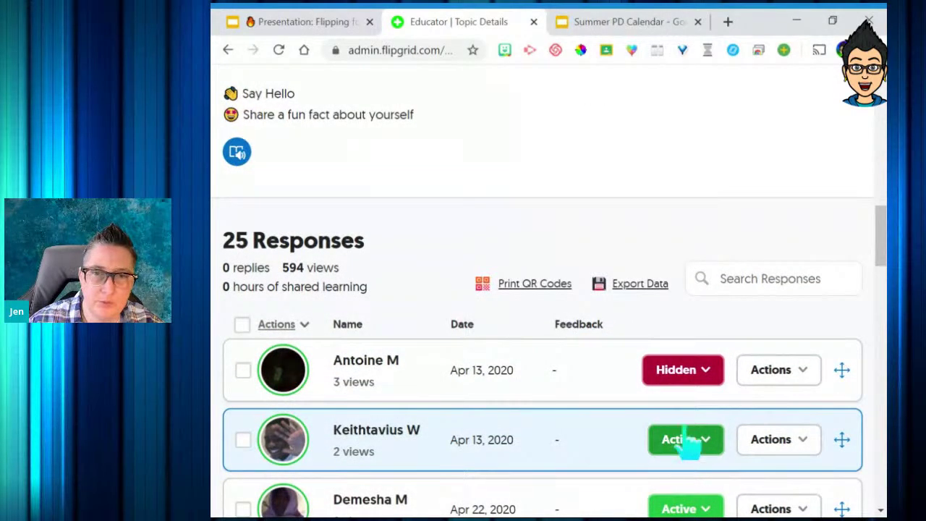
left_click(708, 371)
left_click(696, 399)
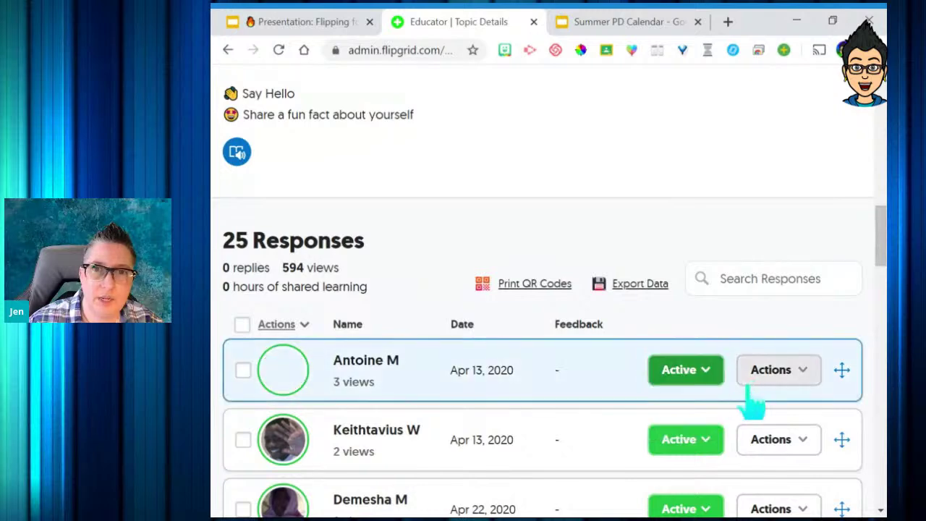
Examine the actions available for the first response, and select all responses to examine the bulk actions.
left_click(789, 375)
scroll(796, 405, "down", 2)
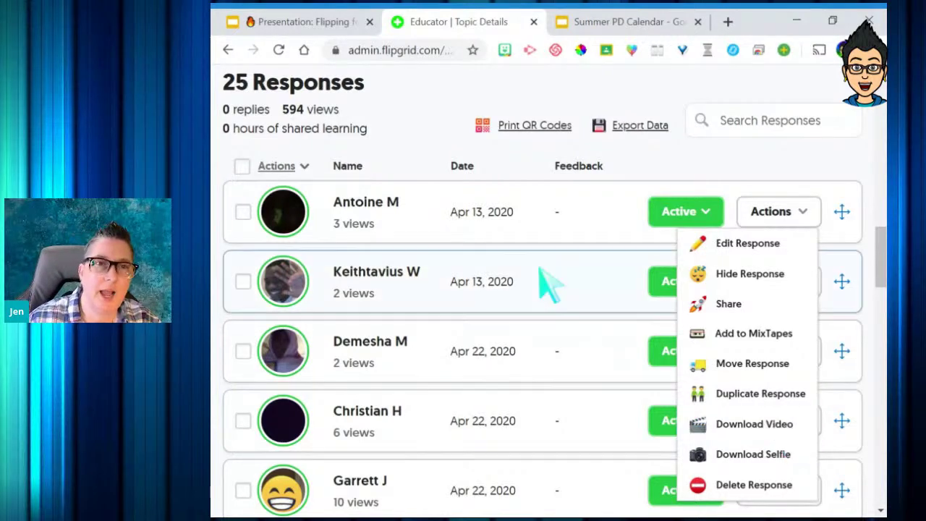
left_click(308, 177)
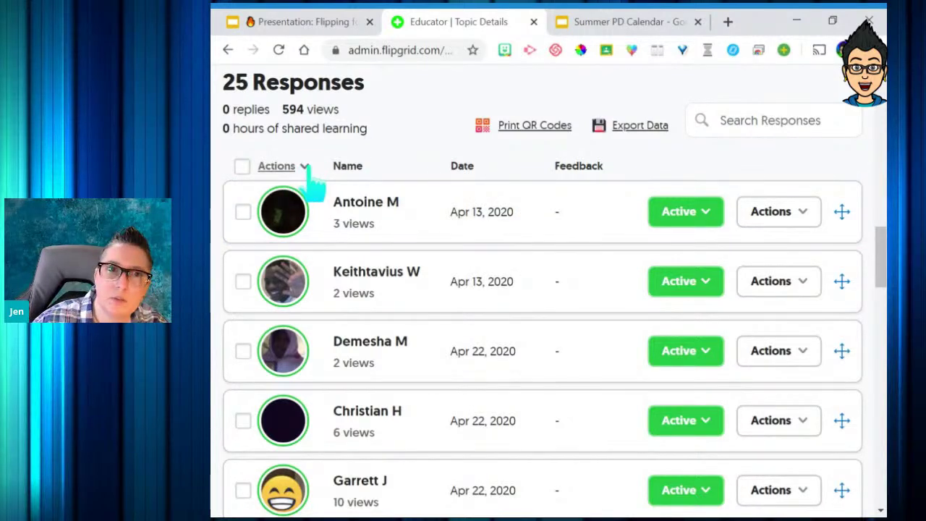
left_click(243, 167)
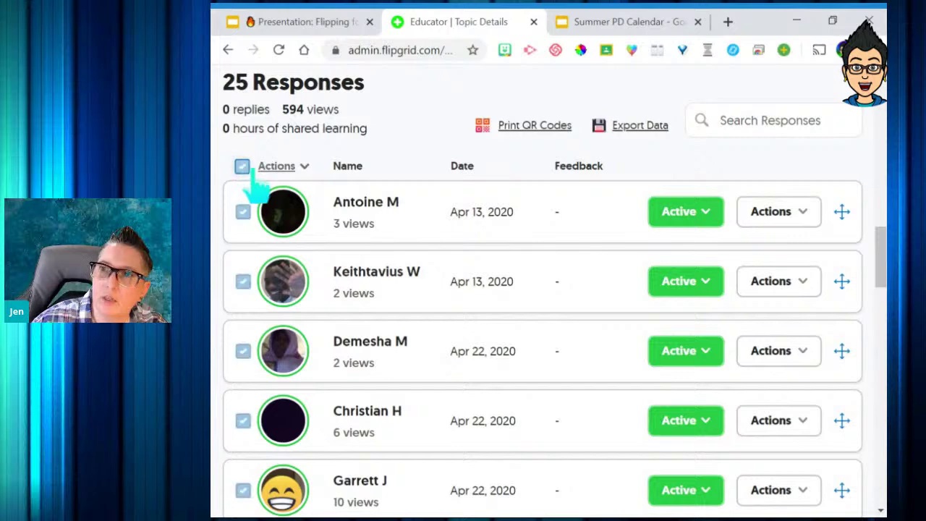
left_click(304, 168)
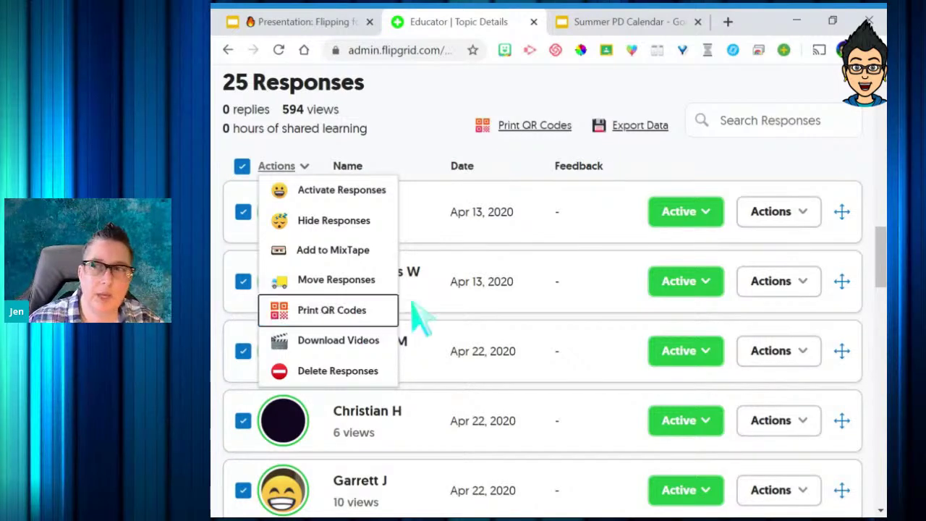
left_click(429, 110)
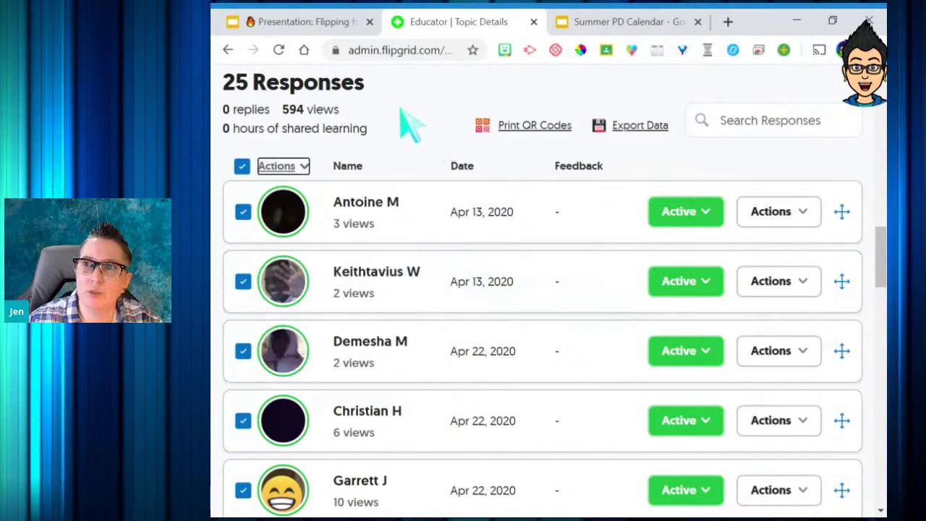
Return to the list of grids and reopen the Distant Learning Assignments grid to look through its topics and details.
left_click(228, 51)
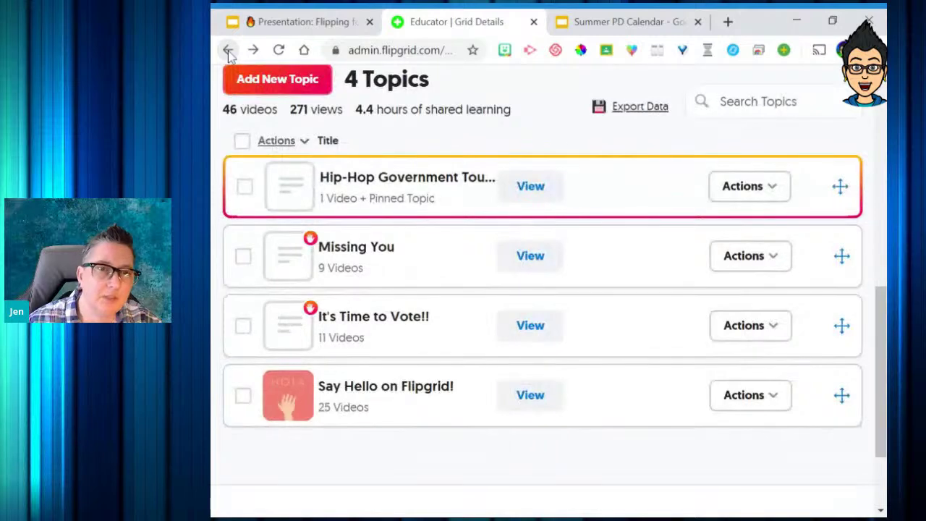
left_click(229, 51)
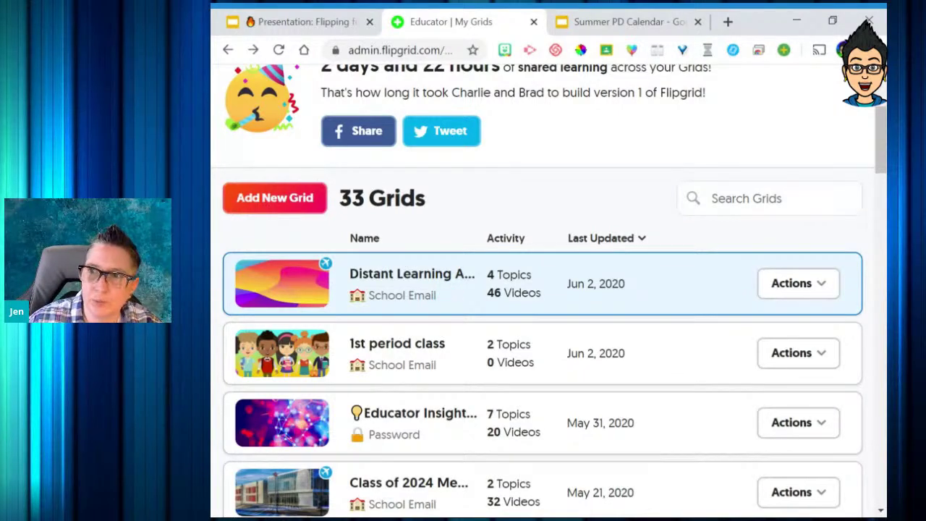
scroll(398, 292, "up", 3)
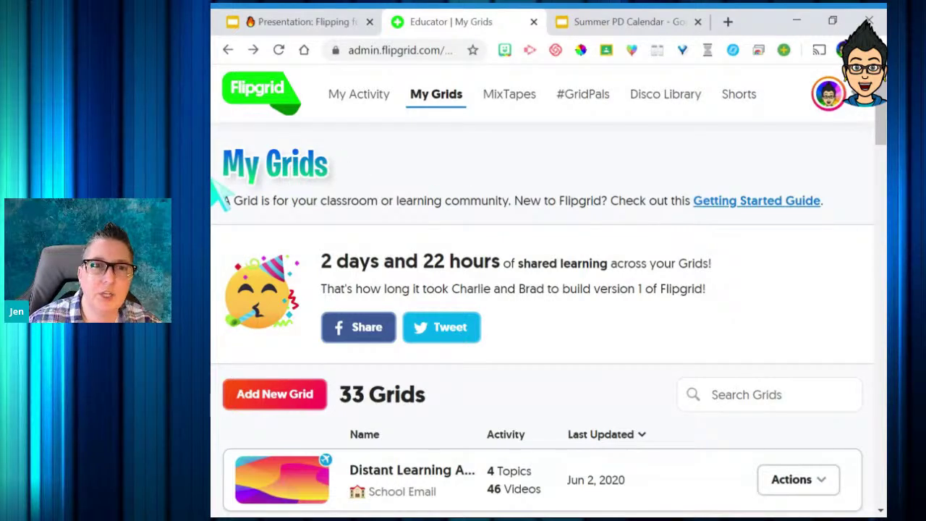
scroll(391, 456, "down", 2)
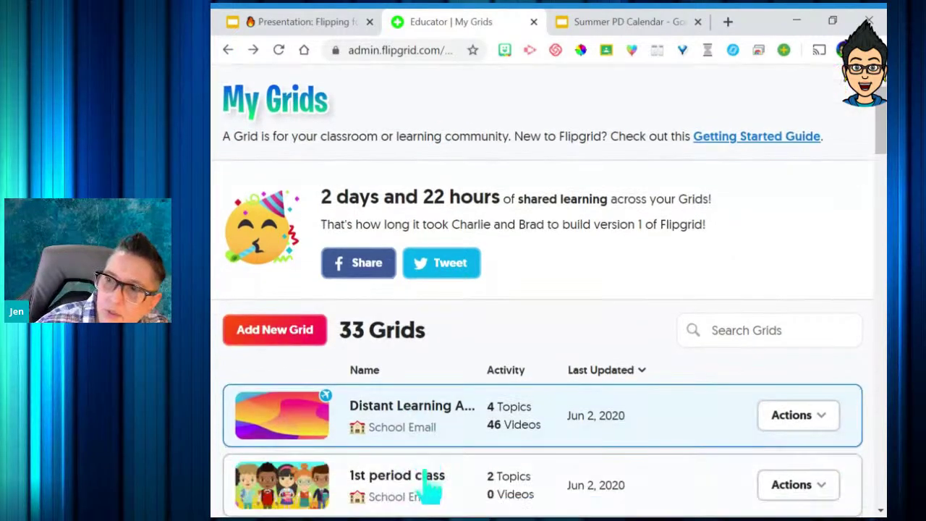
left_click(394, 416)
scroll(391, 416, "down", 8)
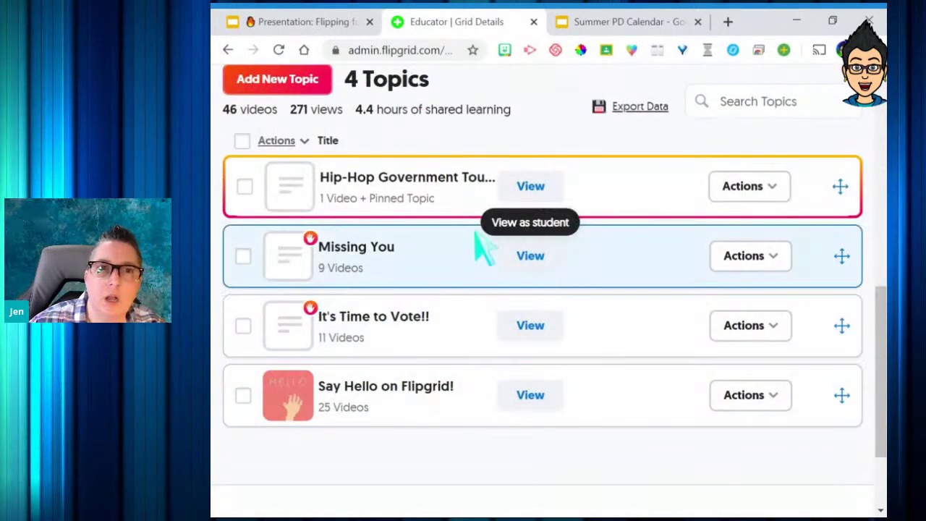
scroll(499, 250, "up", 8)
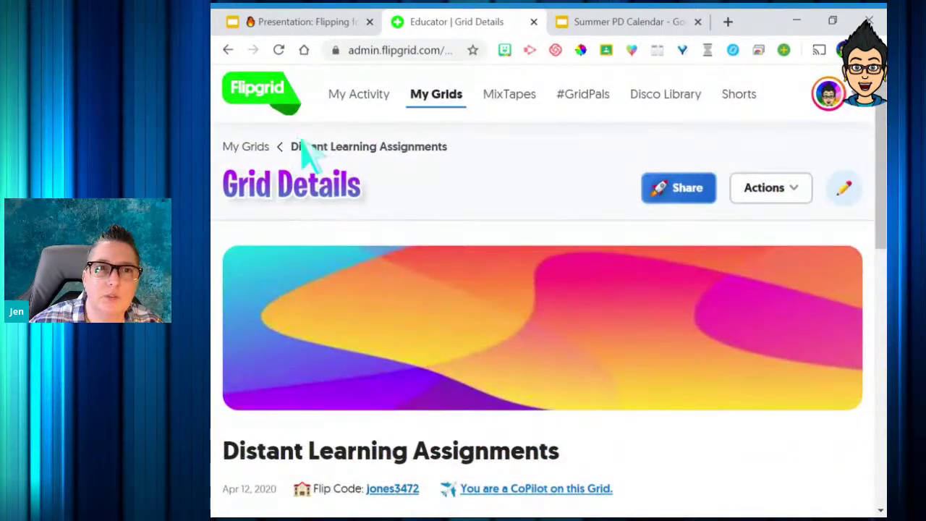
Return to the list of grids and open the Distance Learning Challenge topic in the 1st period class grid.
left_click(257, 147)
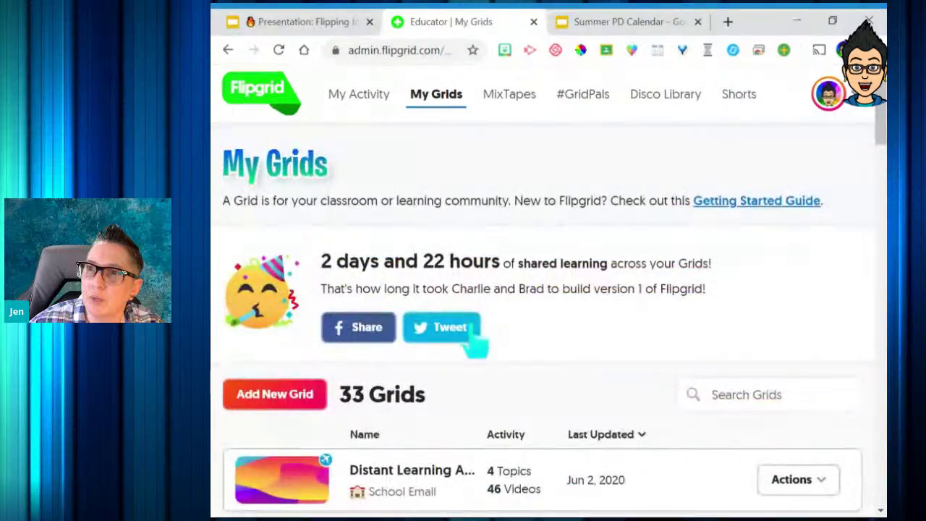
scroll(472, 359, "down", 3)
left_click(424, 322)
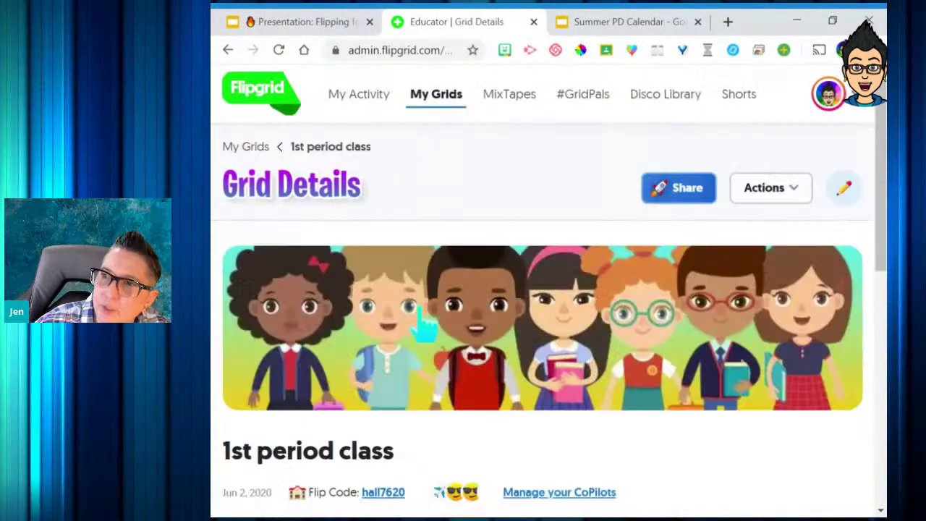
scroll(474, 329, "down", 3)
scroll(478, 339, "down", 3)
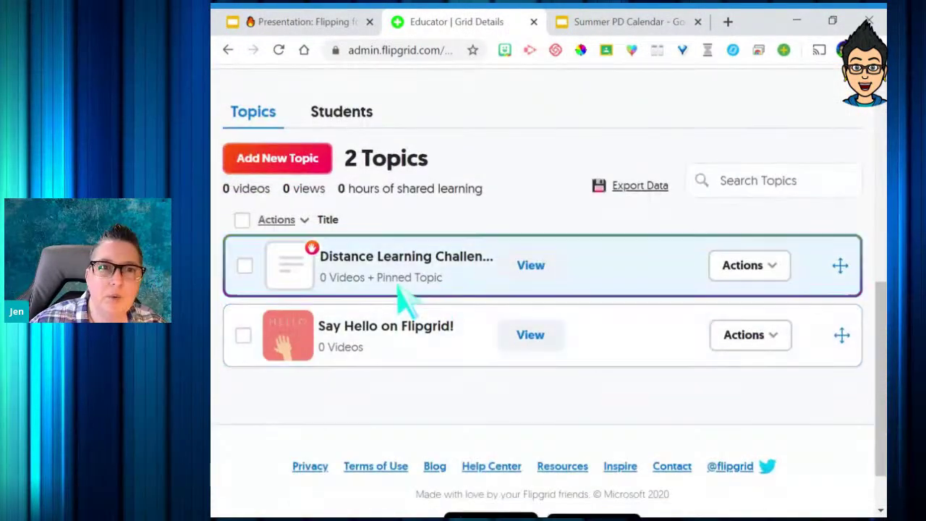
left_click(403, 279)
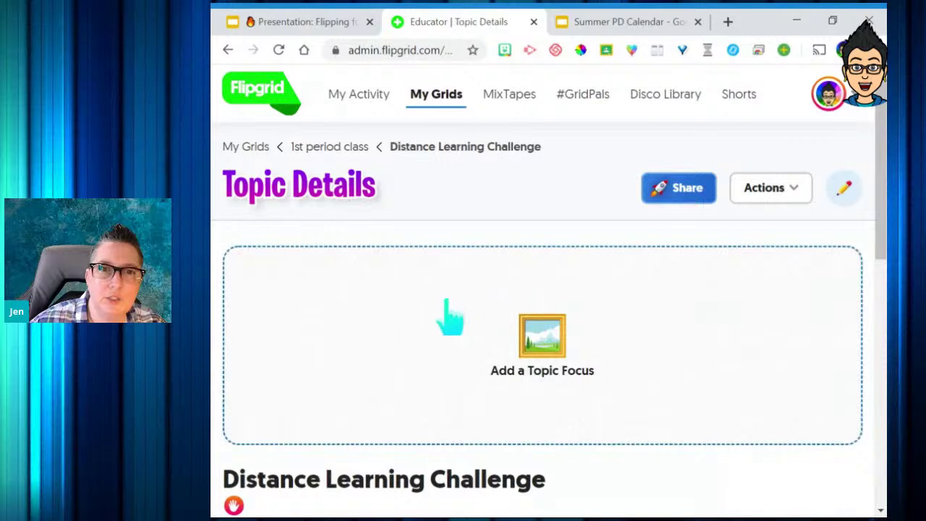
Start recording a response to the topic, check the recorder's extra options, and switch to the other camera.
scroll(458, 314, "down", 5)
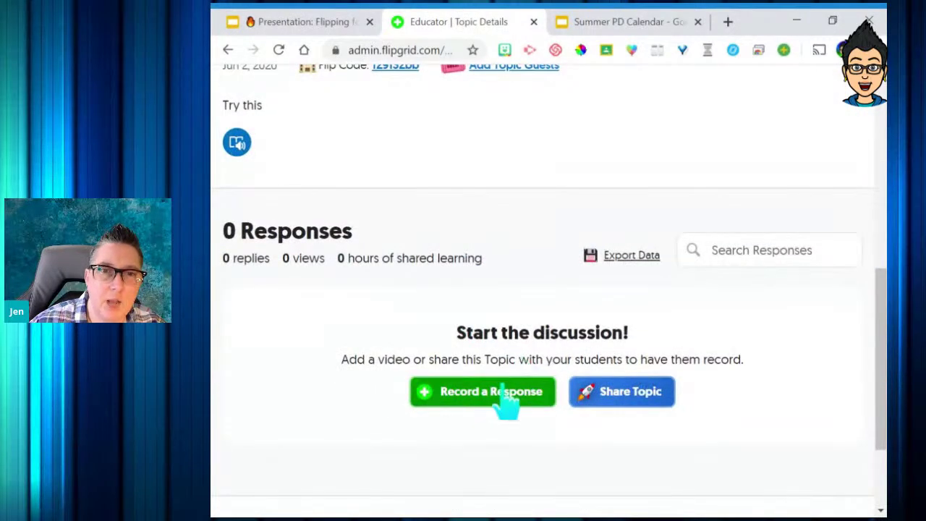
left_click(503, 400)
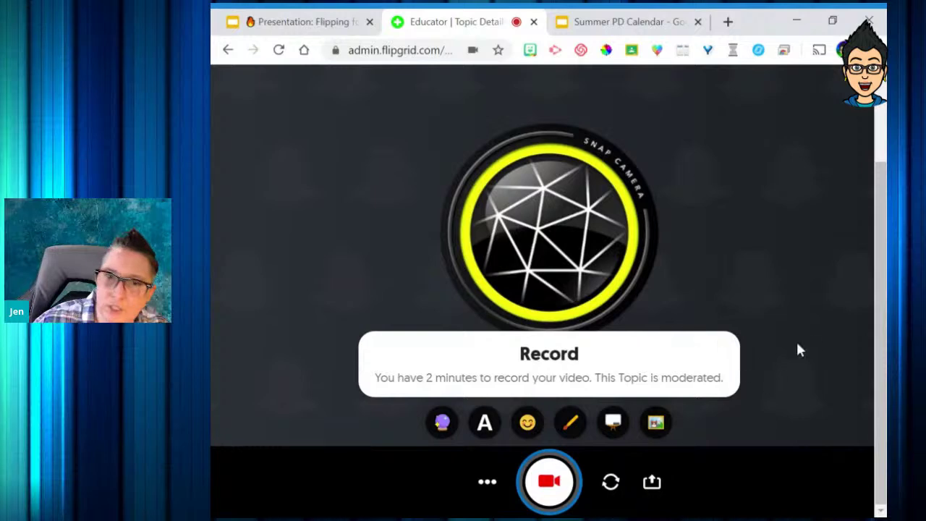
left_click(487, 483)
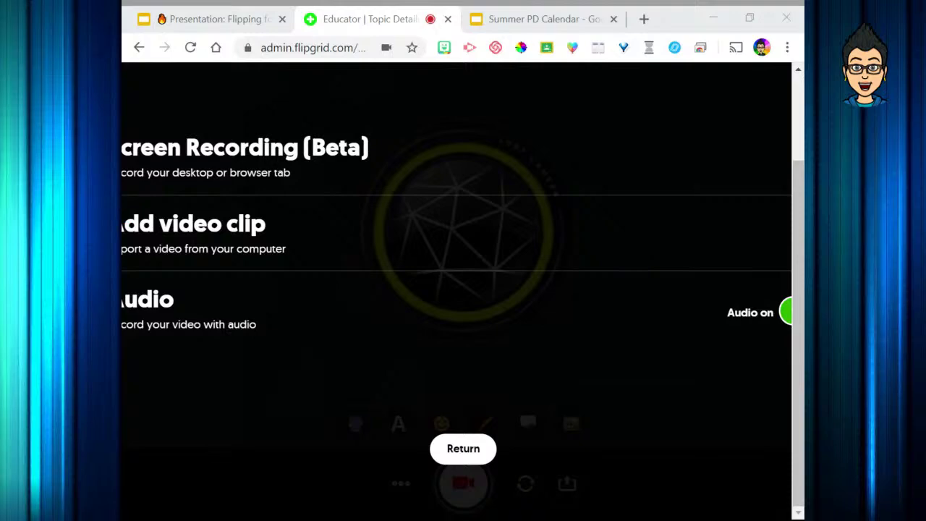
left_click(464, 452)
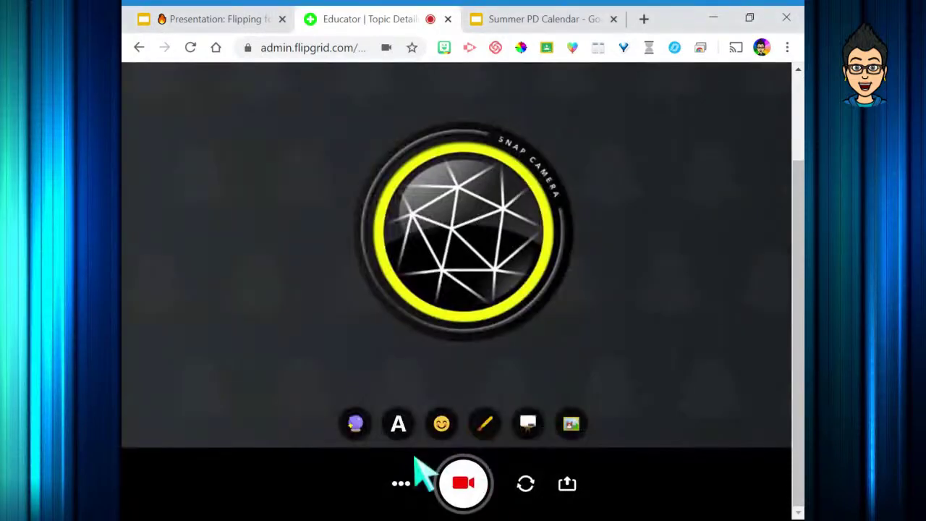
left_click(527, 482)
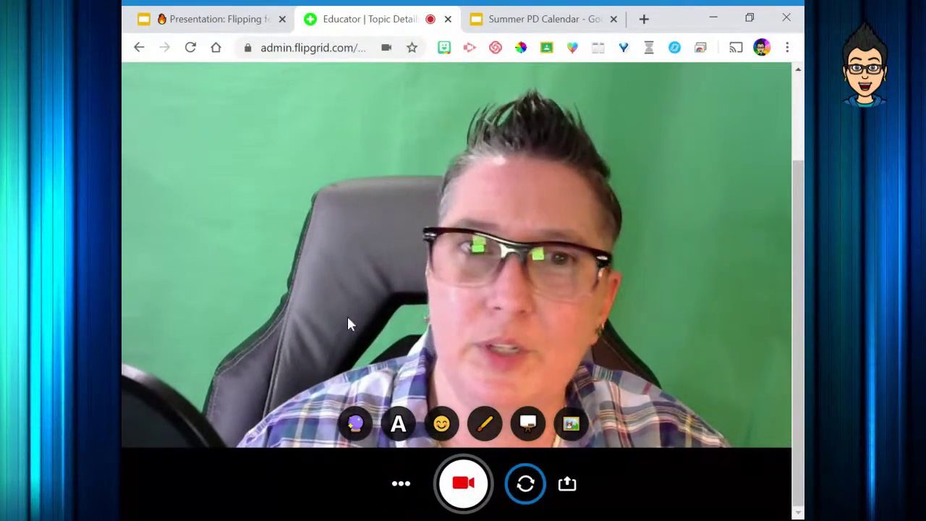
Try the Pixel filter on the camera picture and remove it.
left_click(355, 423)
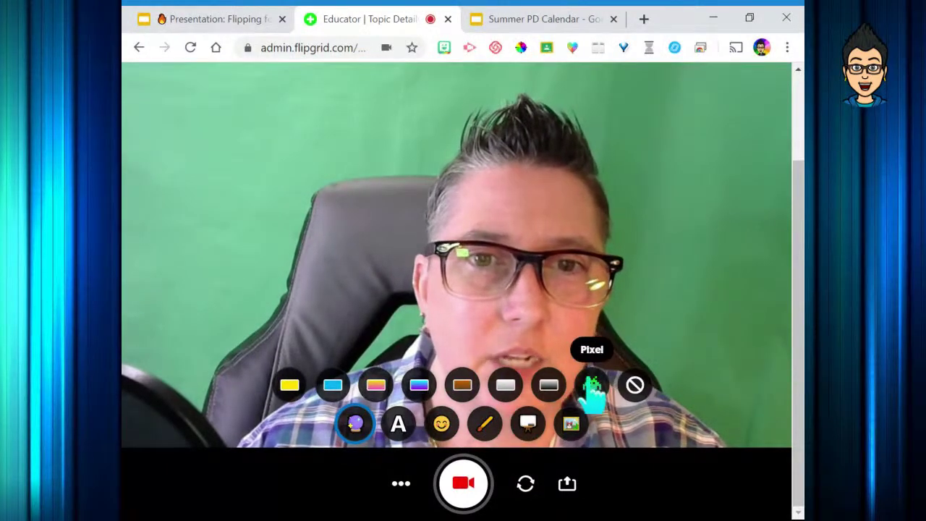
left_click(591, 389)
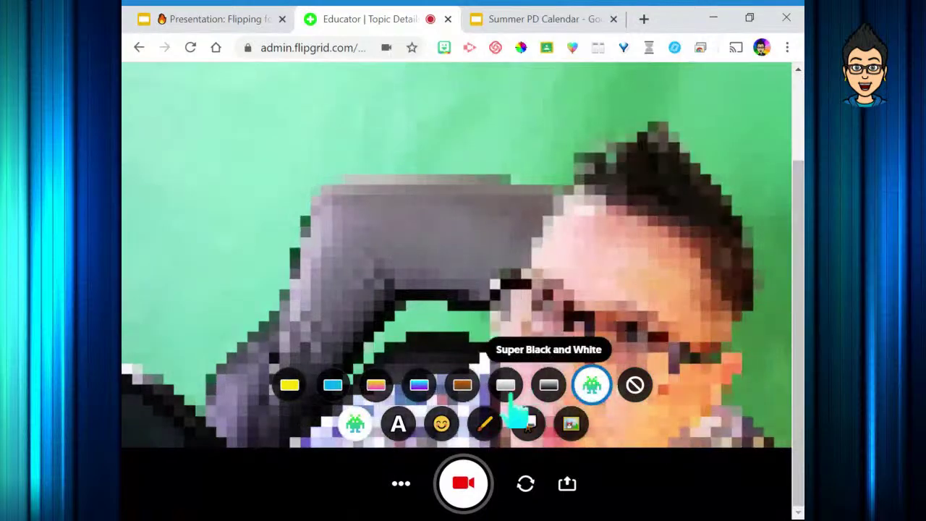
left_click(635, 386)
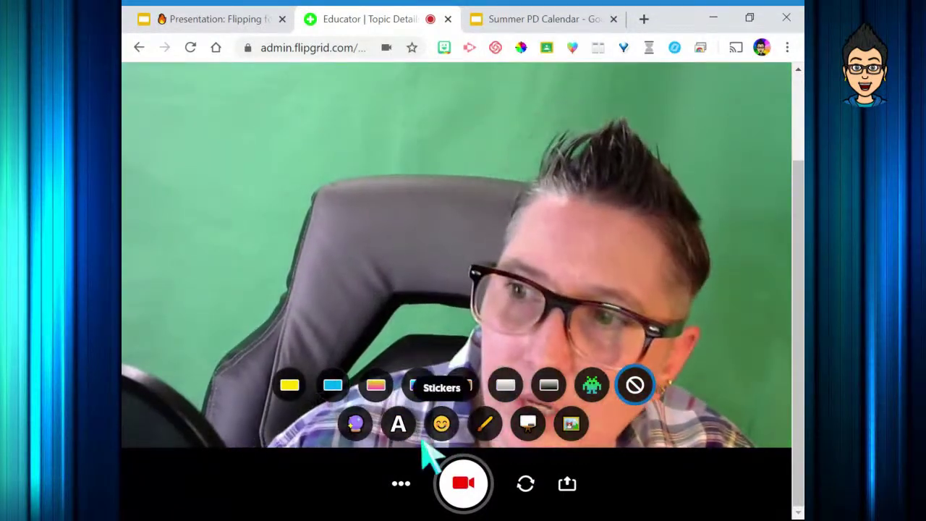
Add the blue text "Tech Tips 411" to the camera picture and place it in the upper left area.
left_click(399, 427)
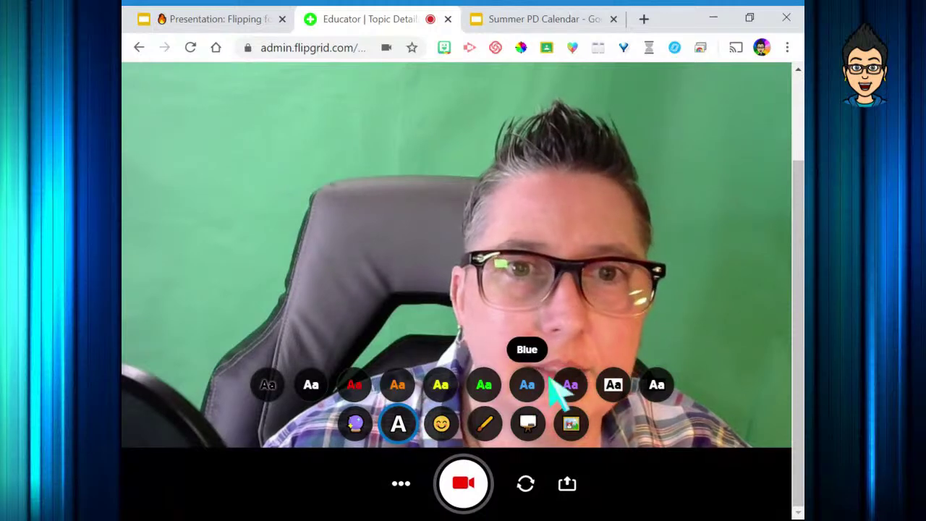
left_click(527, 395)
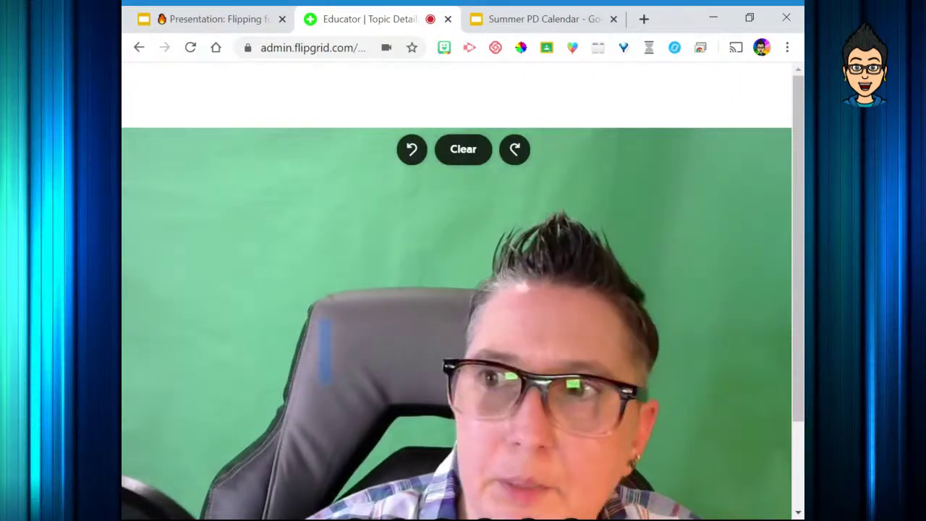
type("T")
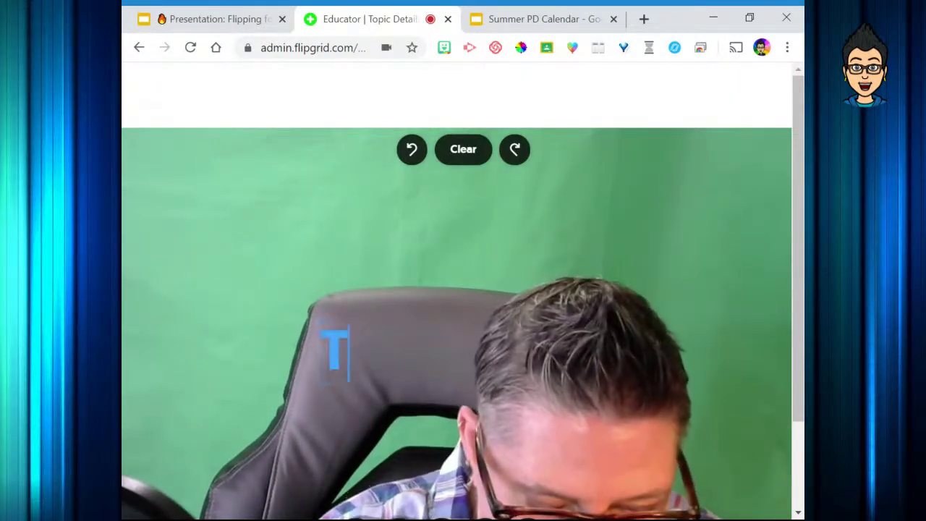
type("ech Tips")
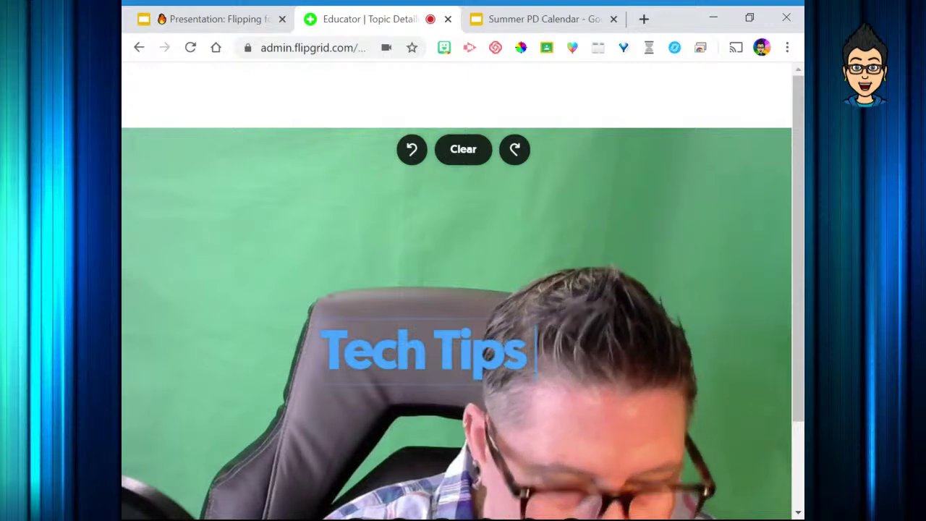
type(" 411")
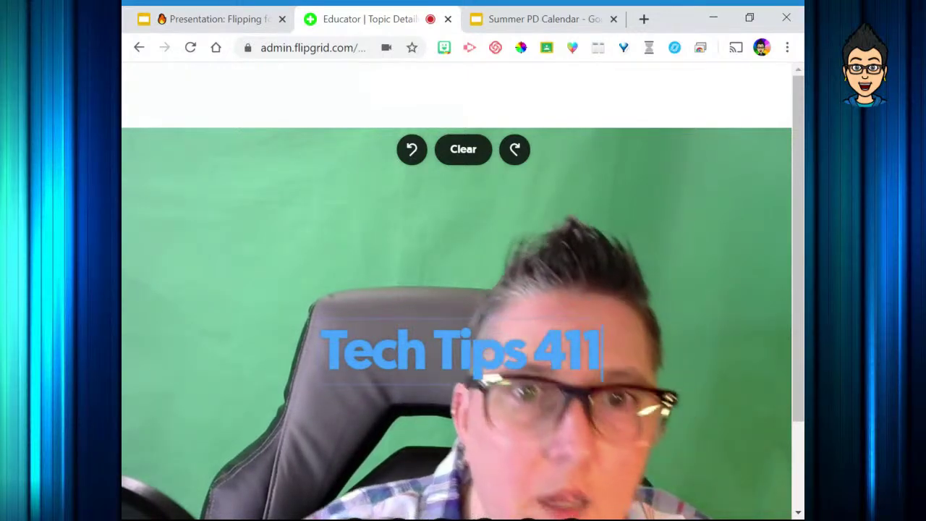
key("Escape")
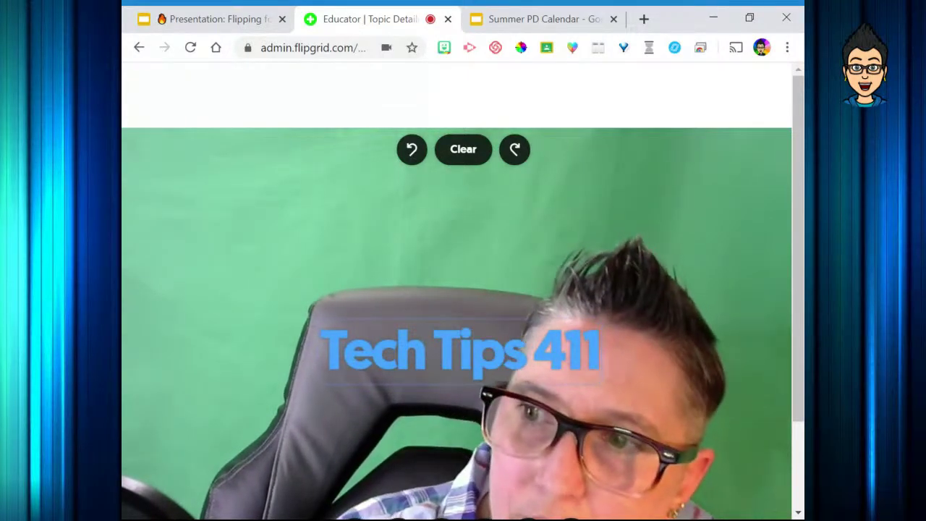
left_click_drag(332, 357, 233, 197)
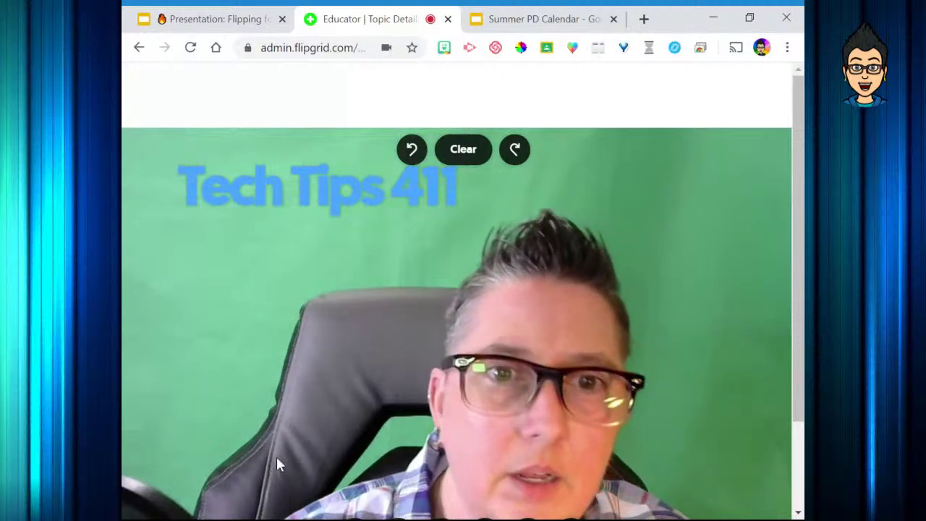
Add the party face sticker enlarged in the picture's upper right corner, and shift the Tech Tips 411 text slightly down and left.
scroll(405, 492, "down", 2)
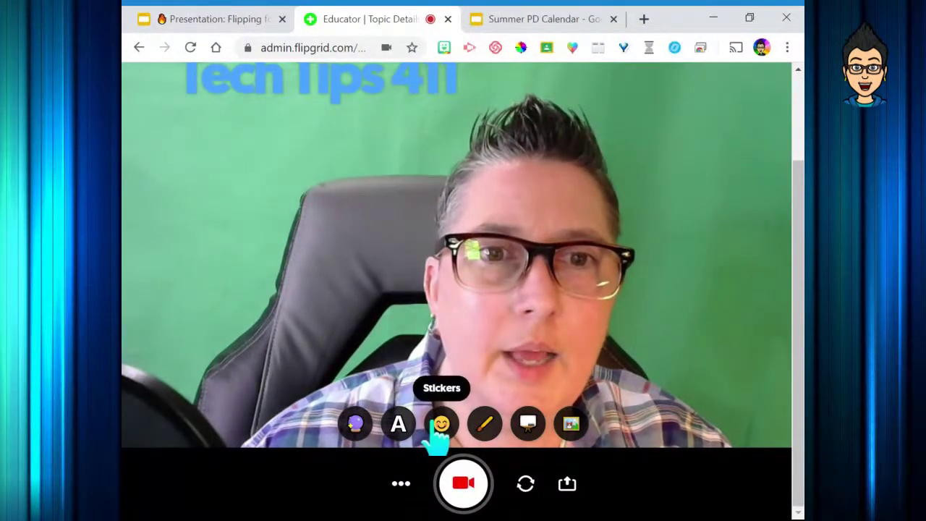
left_click(435, 424)
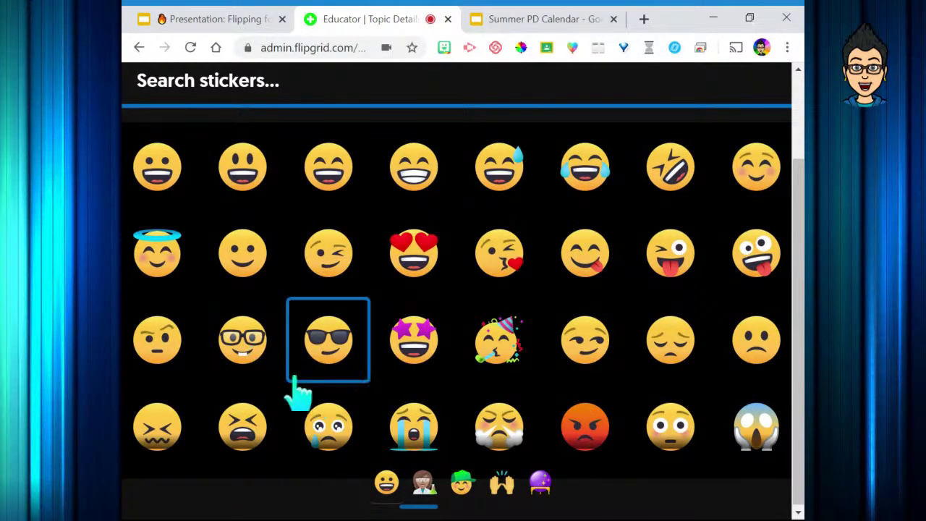
left_click(492, 347)
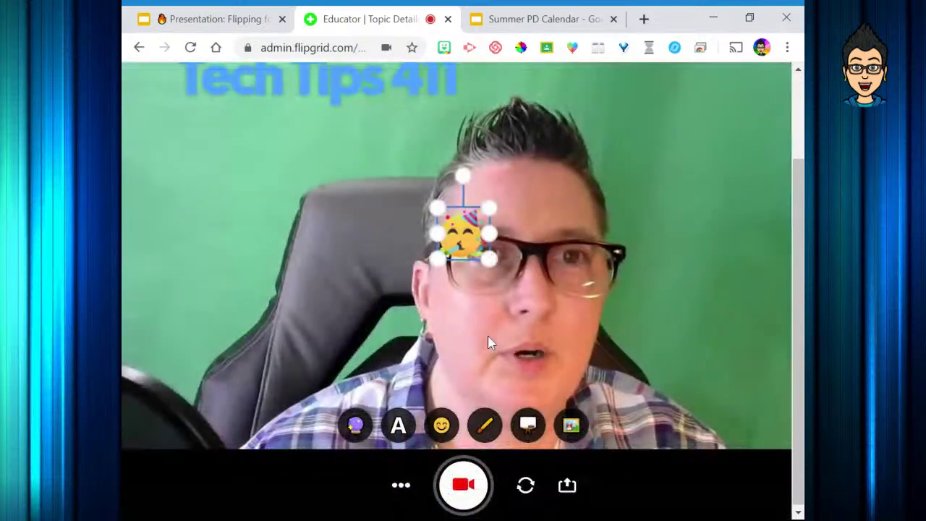
left_click_drag(489, 262, 544, 313)
left_click_drag(496, 288, 692, 159)
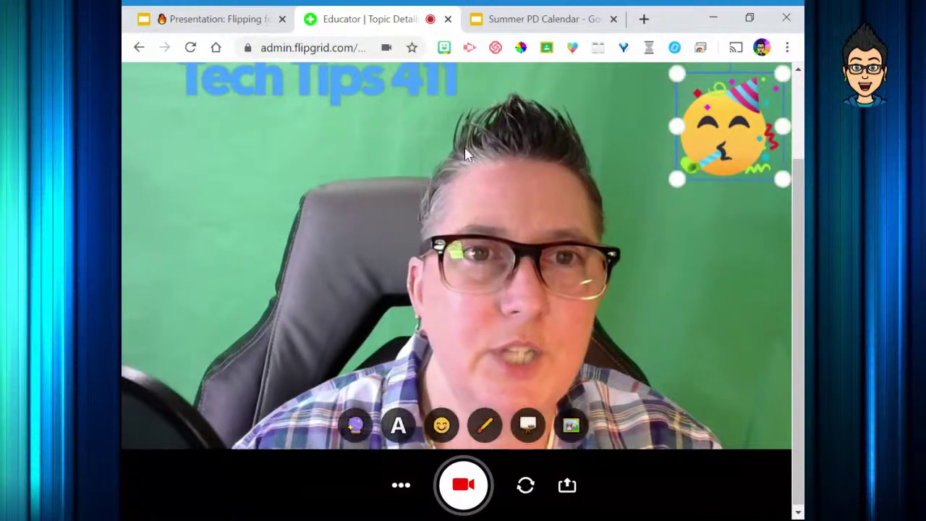
left_click_drag(389, 89, 365, 105)
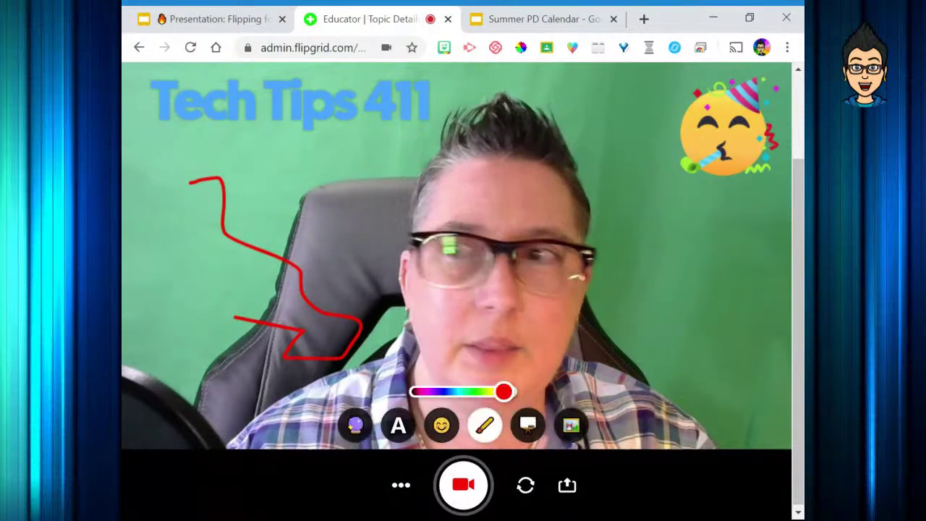
Undo the freehand red line drawn over the camera picture.
scroll(463, 290, "up", 2)
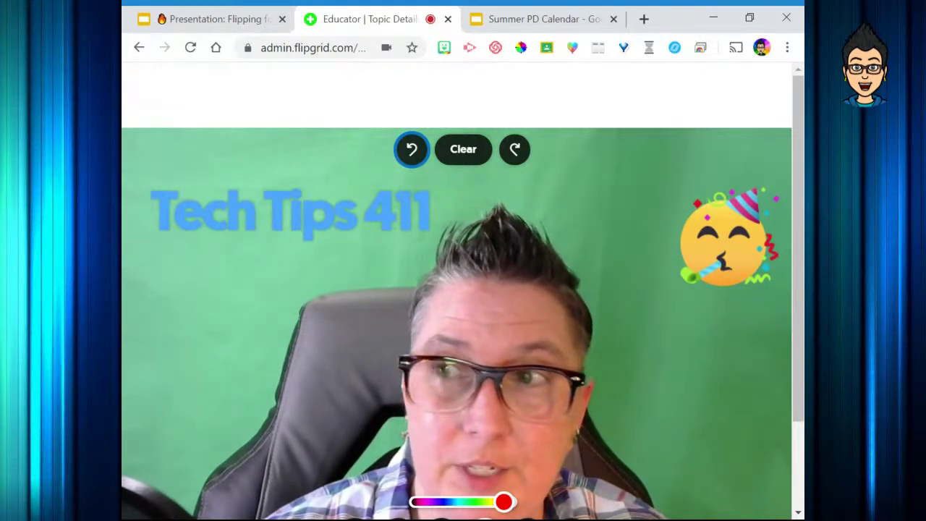
scroll(463, 290, "down", 2)
scroll(463, 289, "up", 2)
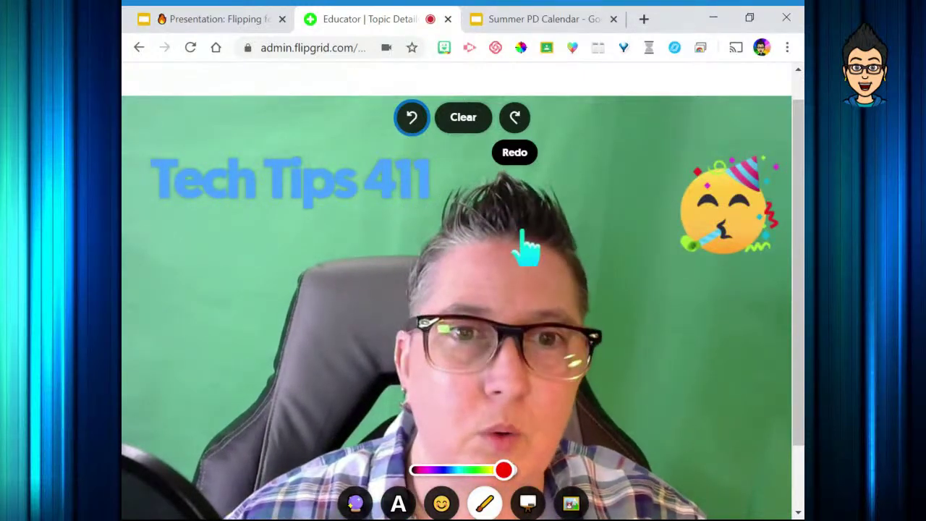
left_click(119, 297)
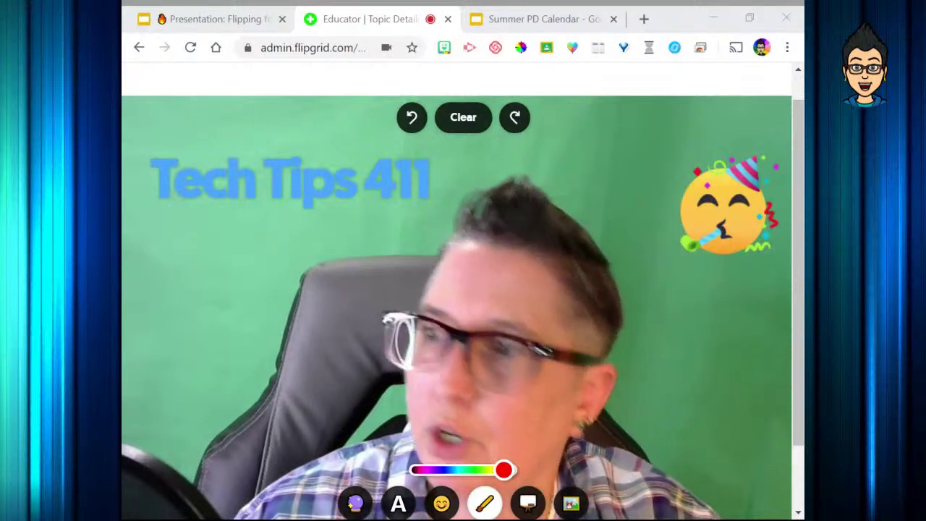
Try a white whiteboard background behind the text and sticker, and switch back to the camera picture.
left_click(530, 506)
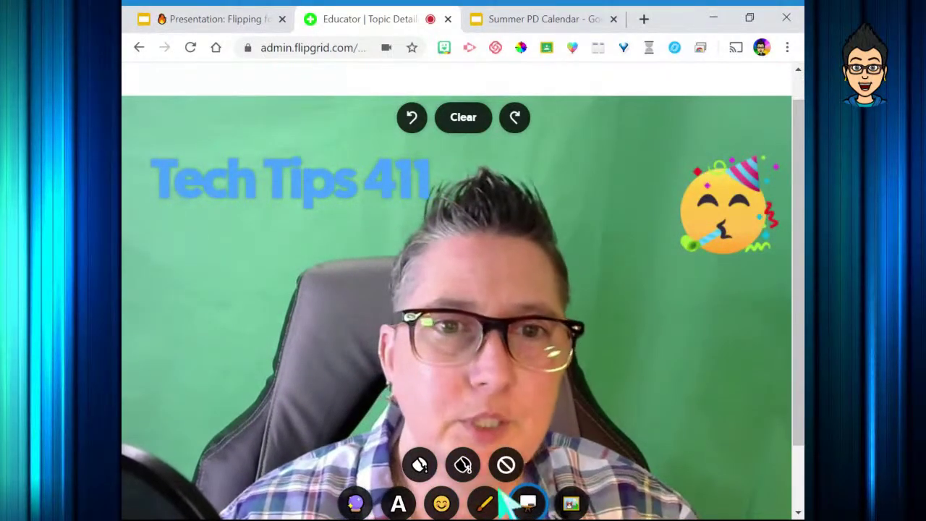
left_click(420, 467)
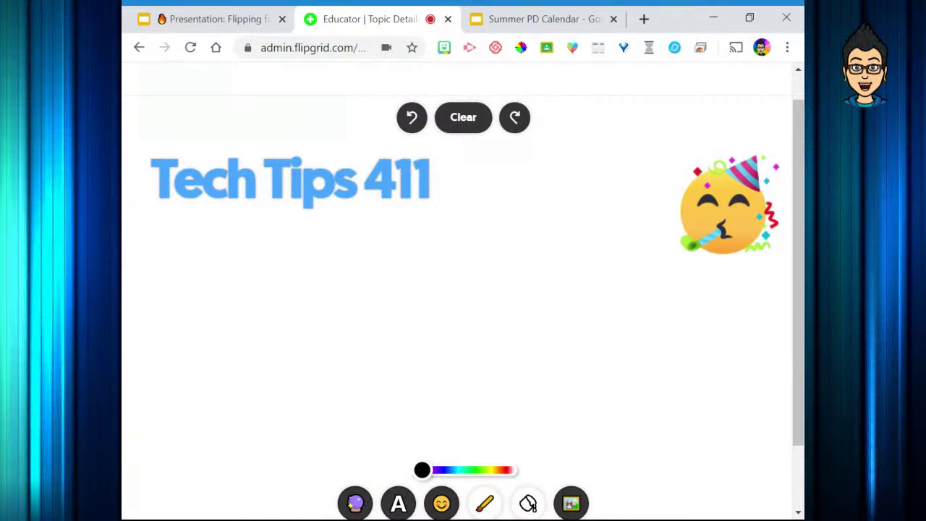
left_click(528, 504)
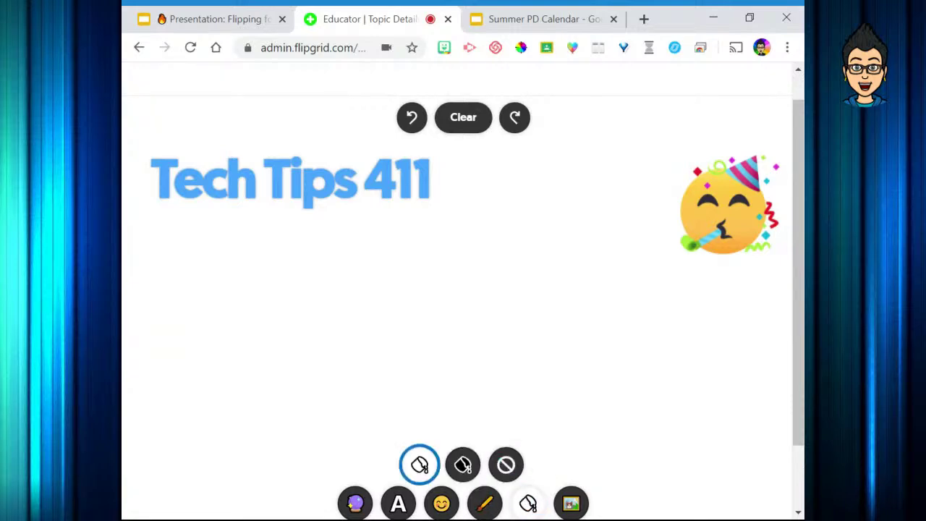
left_click(506, 466)
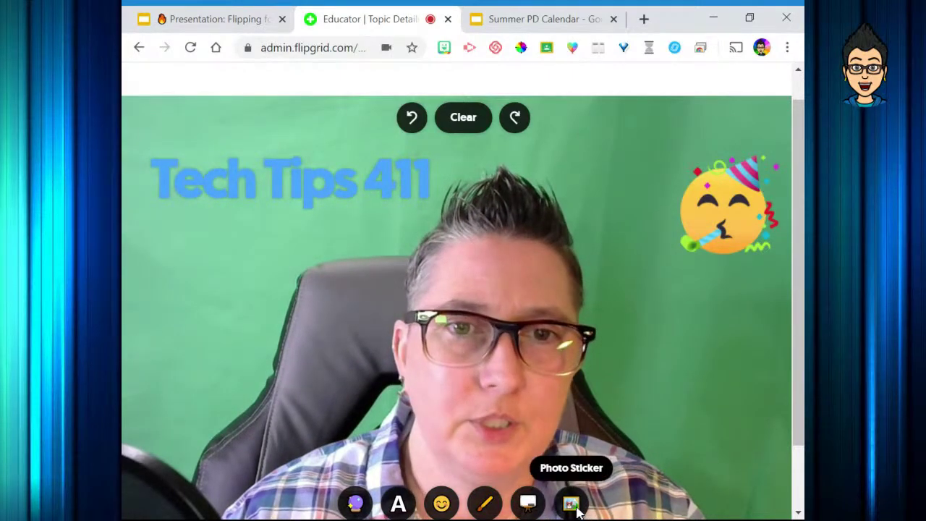
Upload the Flipping for Flipgrid training image as a custom photo sticker on the camera picture.
left_click(572, 506)
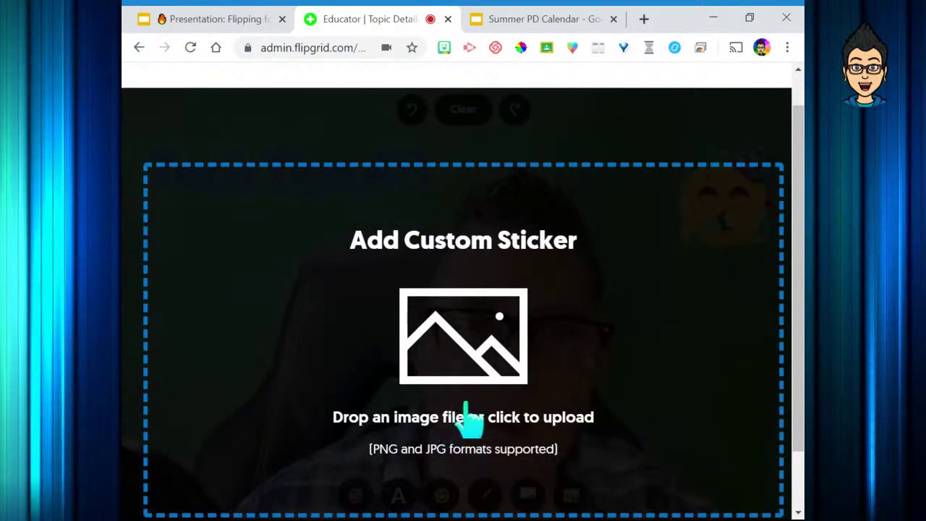
scroll(470, 417, "down", 1)
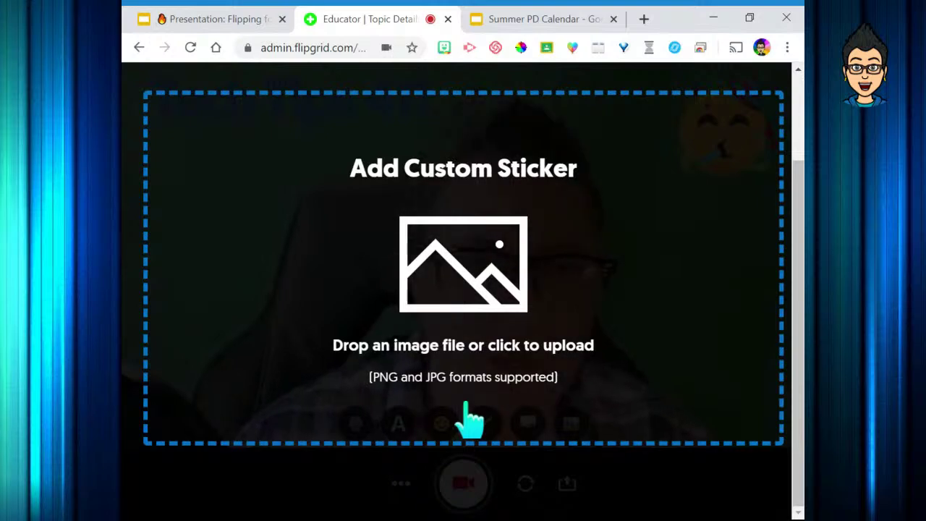
left_click(474, 325)
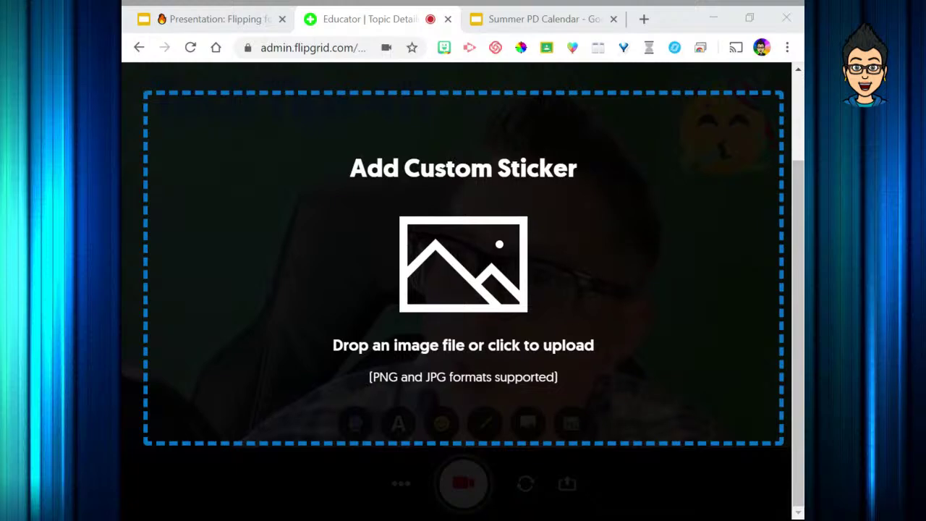
double_click(348, 209)
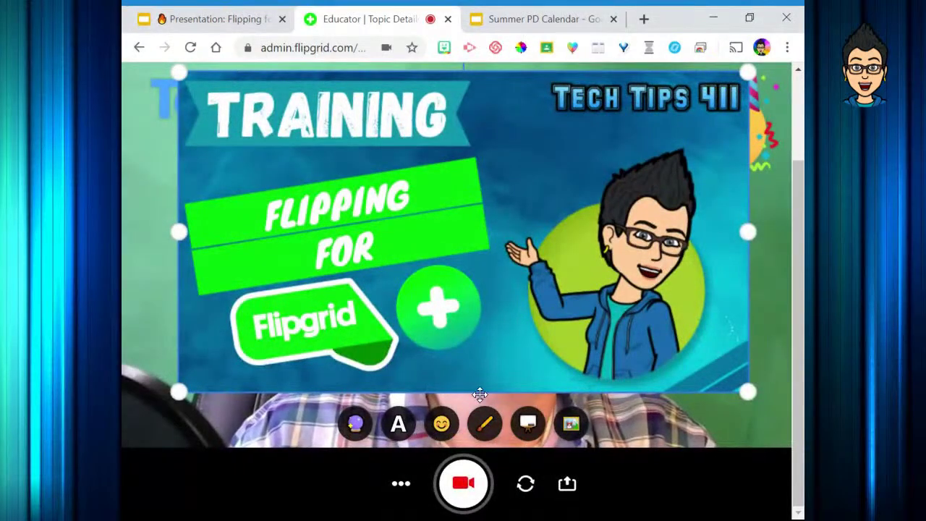
Shrink the training image, place it beneath the Tech Tips 411 text, and view the recorder's additional recording options.
left_click_drag(749, 389, 295, 225)
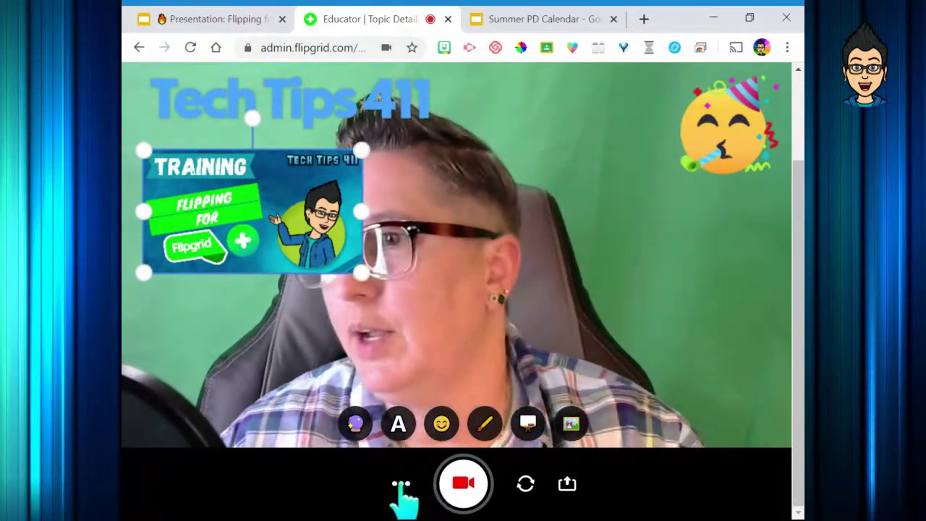
left_click(400, 484)
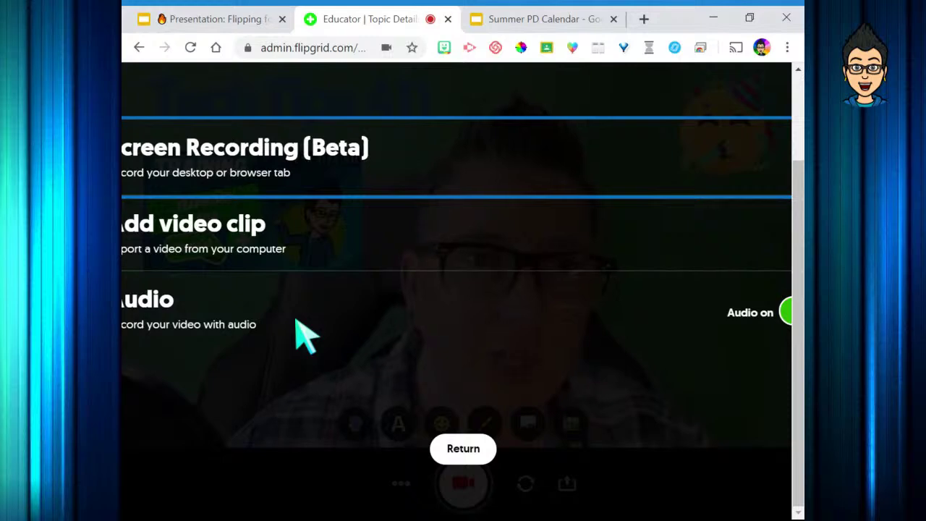
left_click(465, 449)
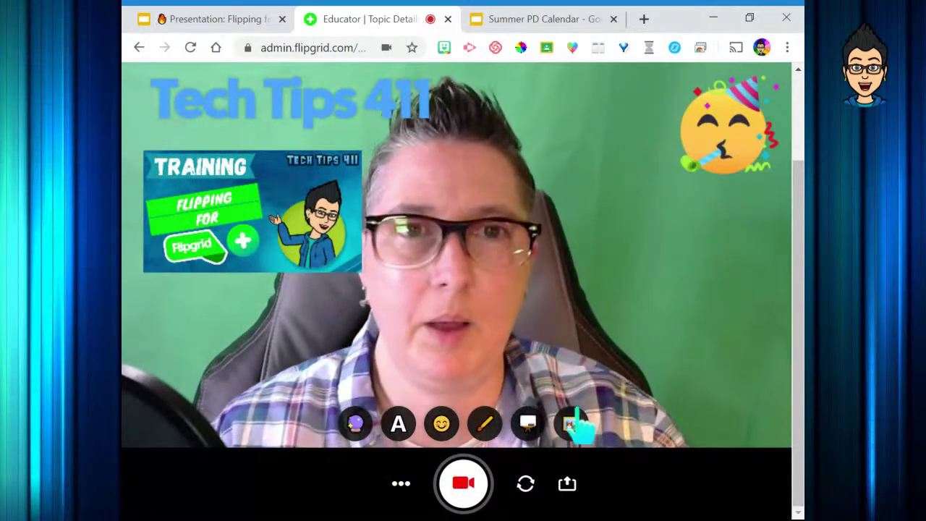
mouse_move(279, 231)
left_mouse_down()
mouse_move(261, 230)
mouse_move(274, 230)
left_mouse_up()
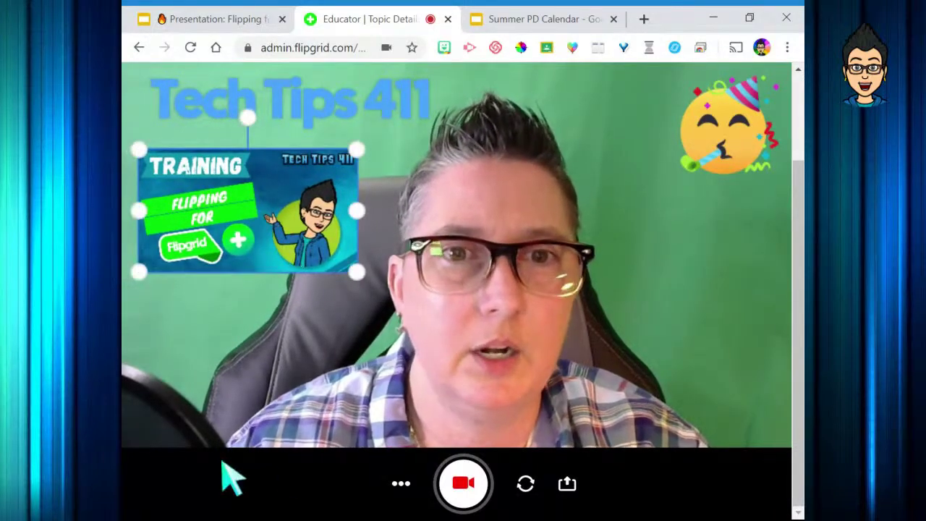
Record a short first clip with the text and stickers over the camera picture, and proceed to its review.
left_click(463, 484)
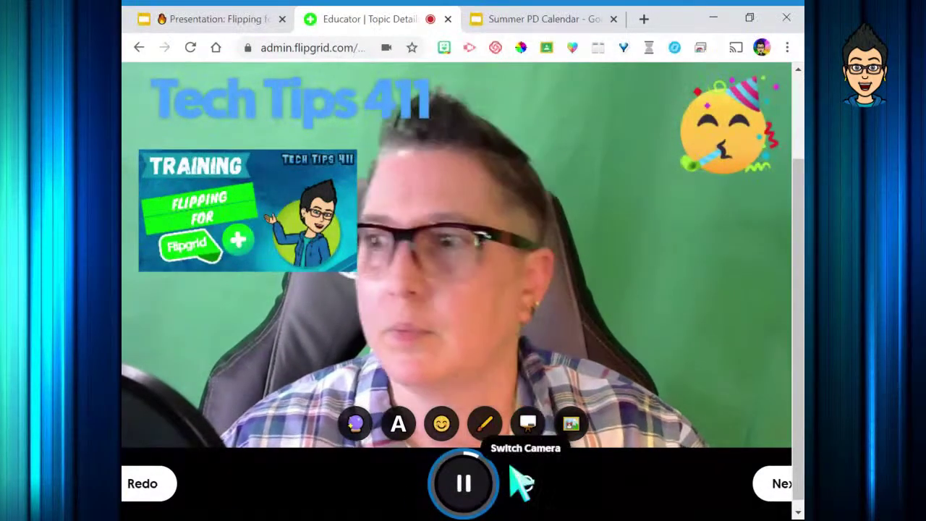
left_click(464, 483)
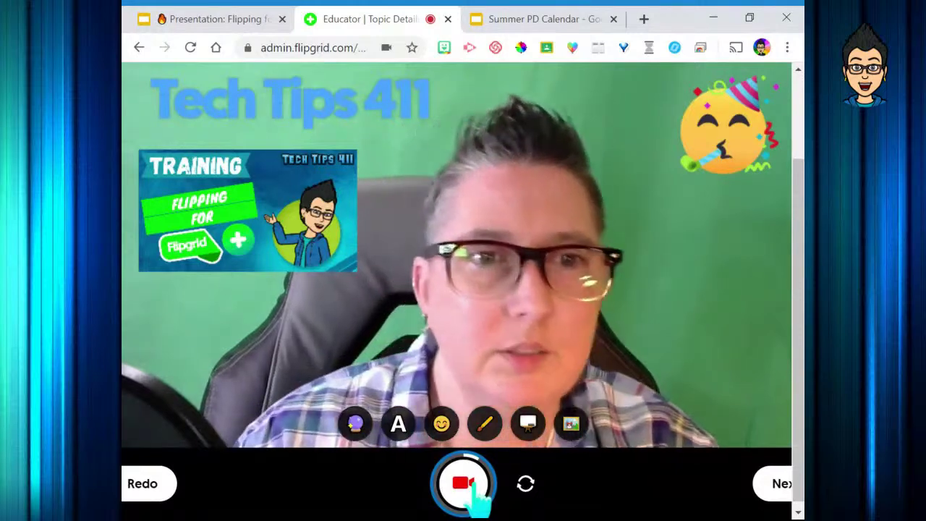
left_click(779, 489)
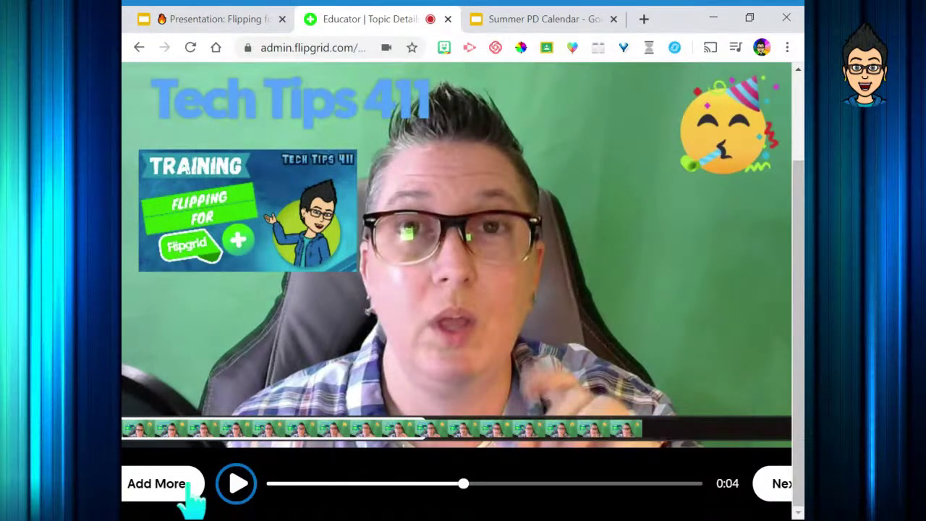
Record a second short clip as an addition to the video, and return to the review.
left_click(190, 484)
left_click(462, 479)
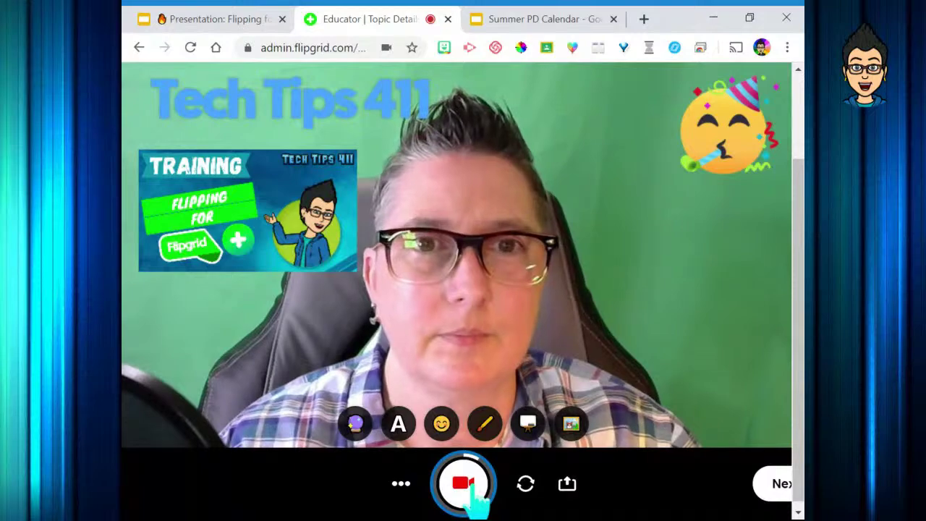
left_click(463, 485)
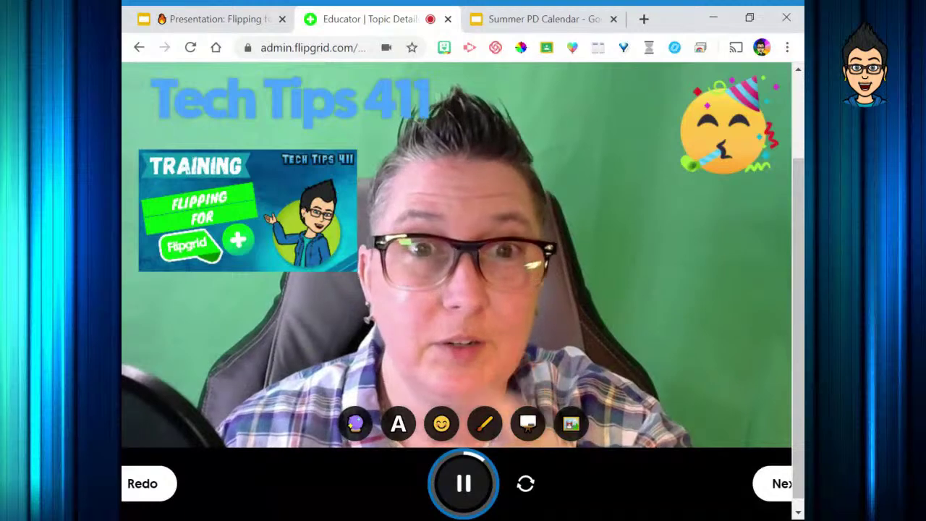
left_click(486, 484)
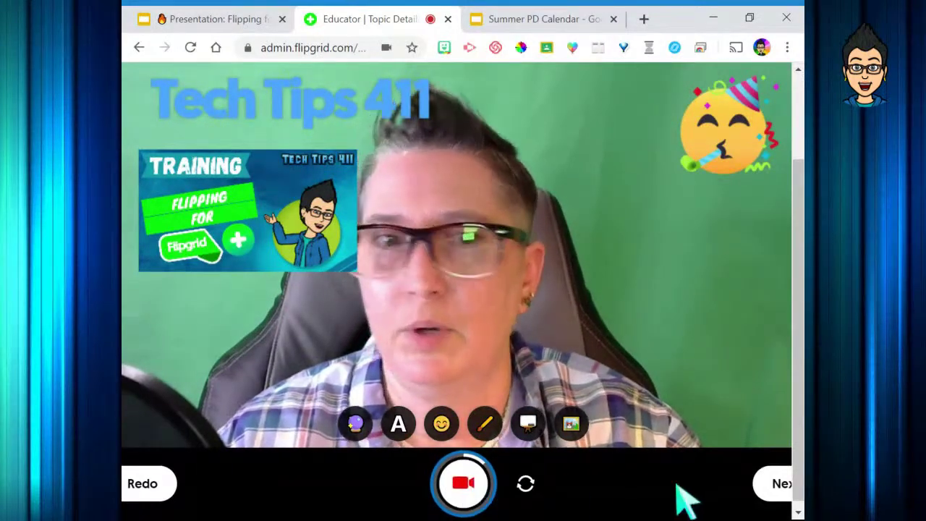
left_click(774, 484)
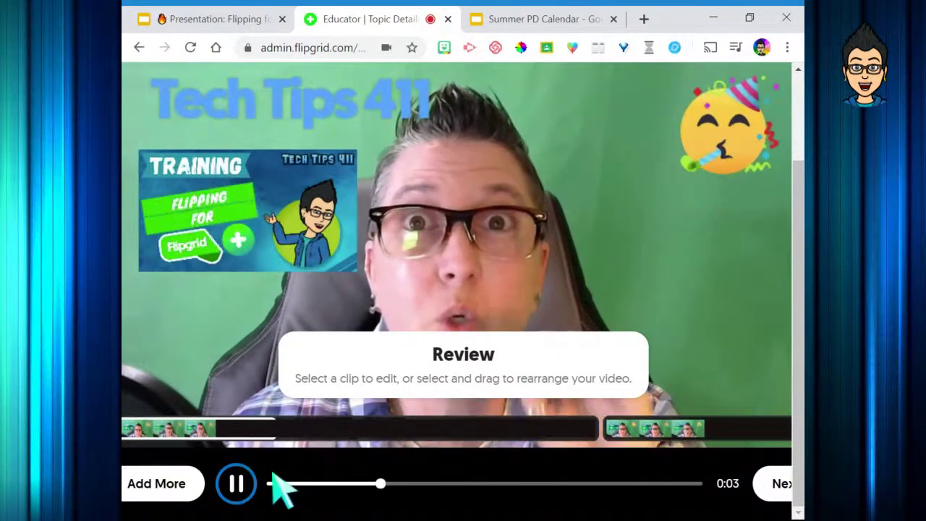
Pause the playback, try moving the second clip ahead of the first, and restore the original clip order.
left_click(243, 487)
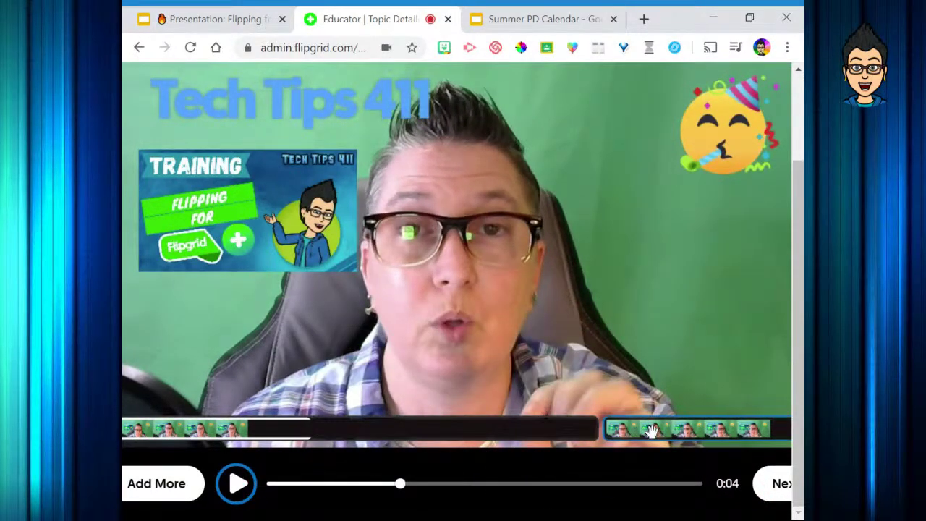
left_click_drag(676, 434, 196, 479)
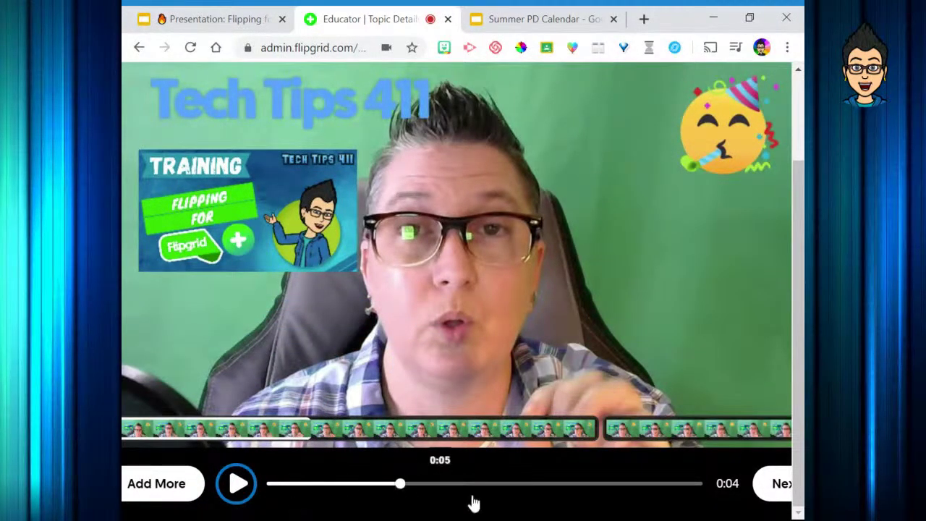
left_click_drag(695, 426, 203, 477)
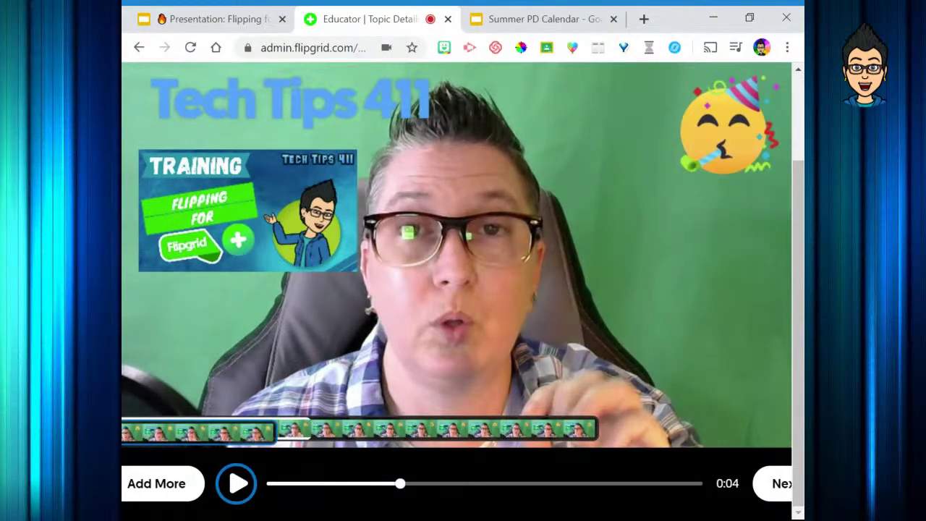
left_click_drag(477, 431, 694, 517)
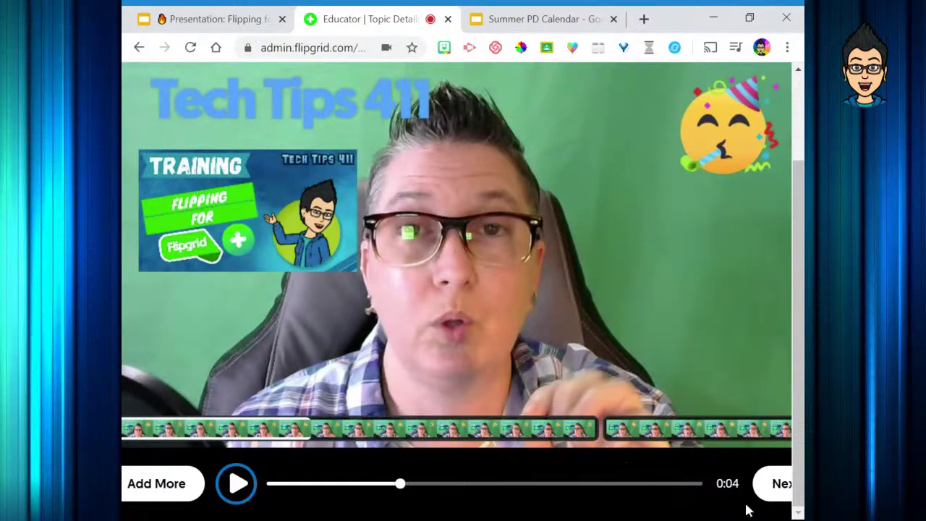
Accept the reviewed clips, take a selfie for the video, and proceed to the submission form.
left_click(767, 485)
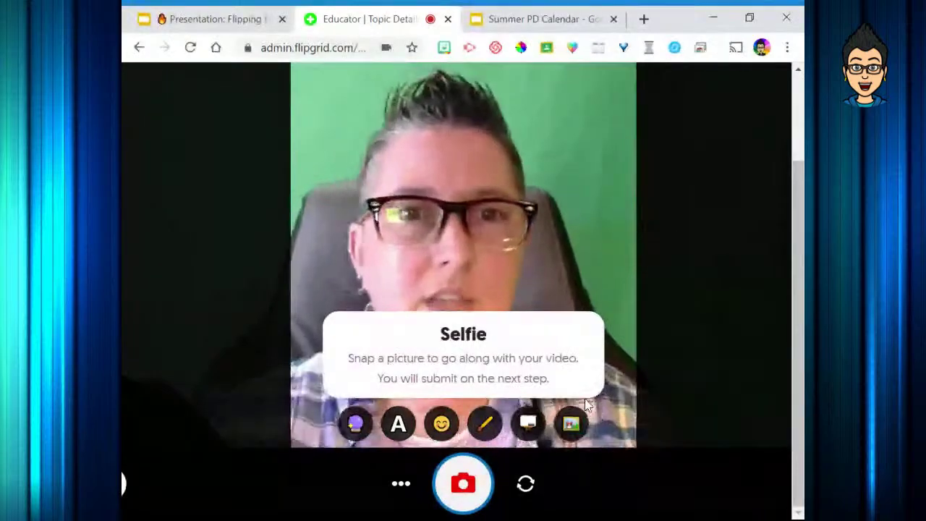
left_click(472, 483)
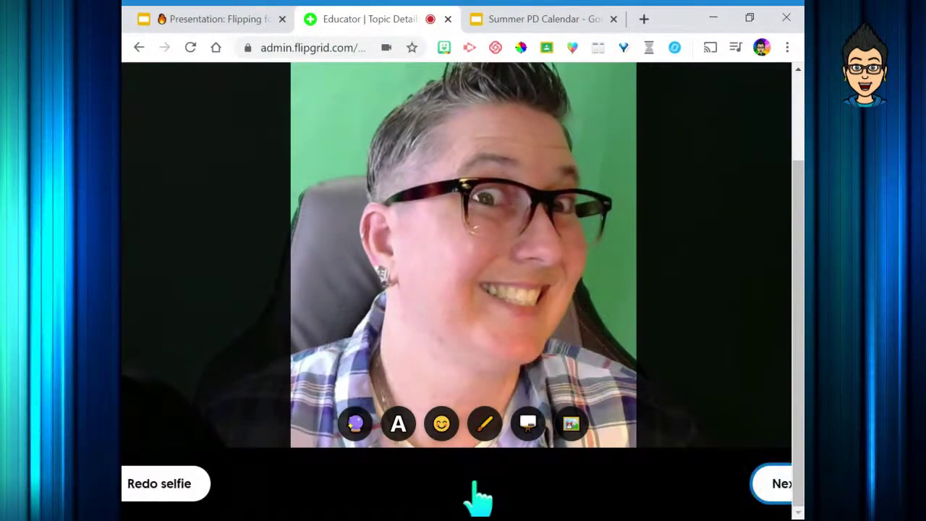
left_click(773, 499)
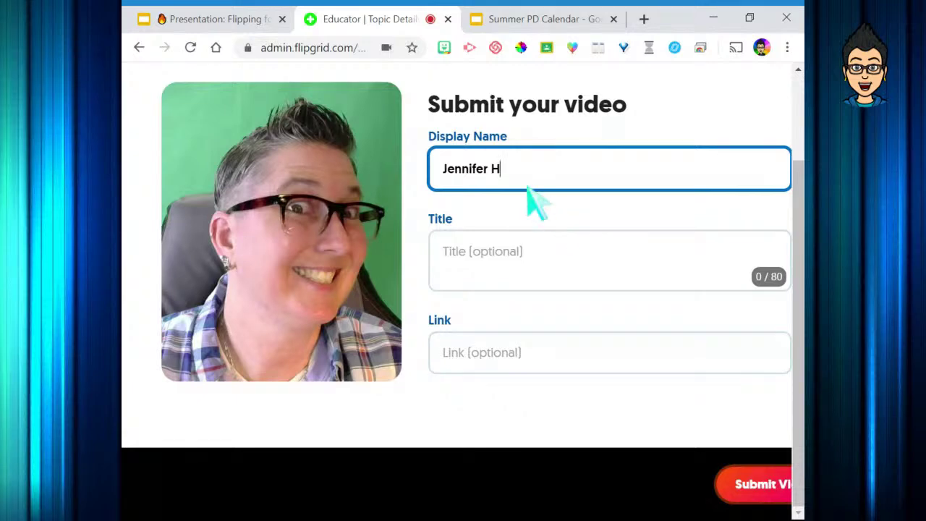
Try to submit the video response with its optional title and link left blank.
left_click(444, 251)
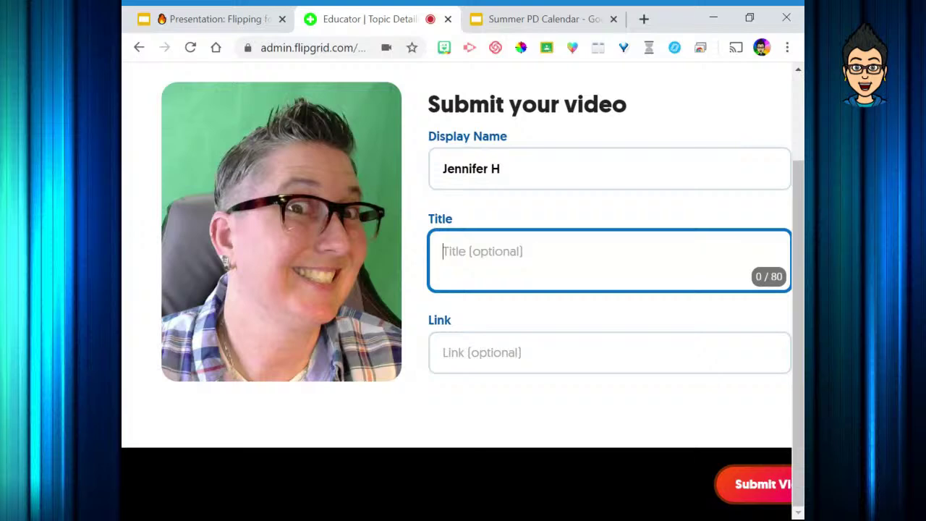
left_click(766, 487)
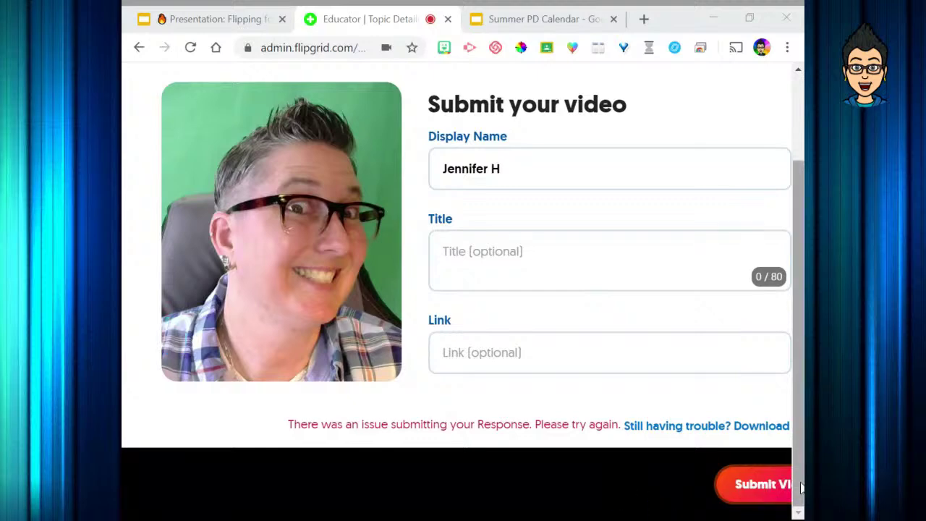
left_click(773, 487)
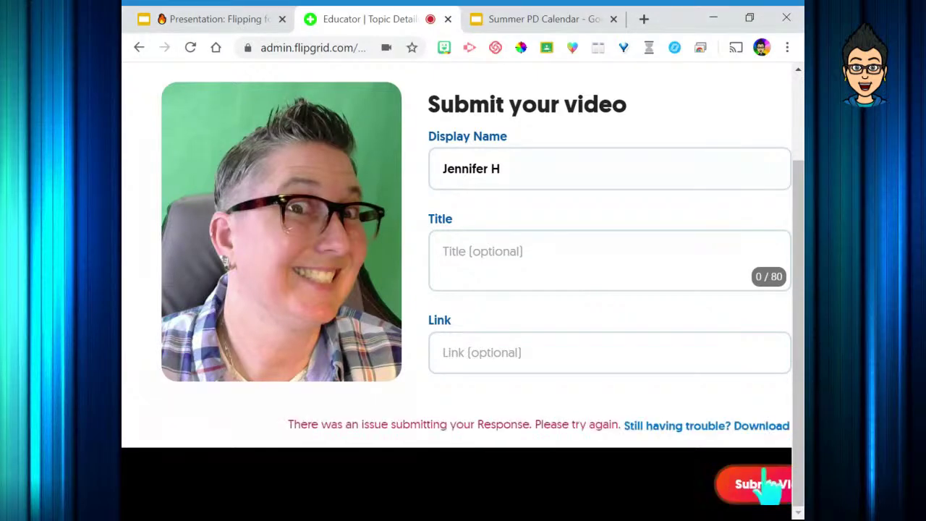
Download the recorded response video to the computer and try submitting it again.
left_click(761, 427)
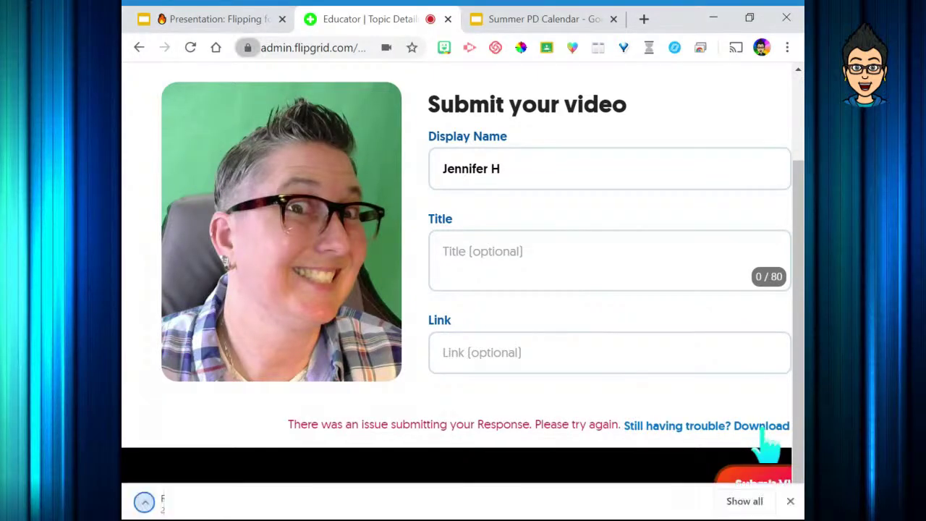
key("Return")
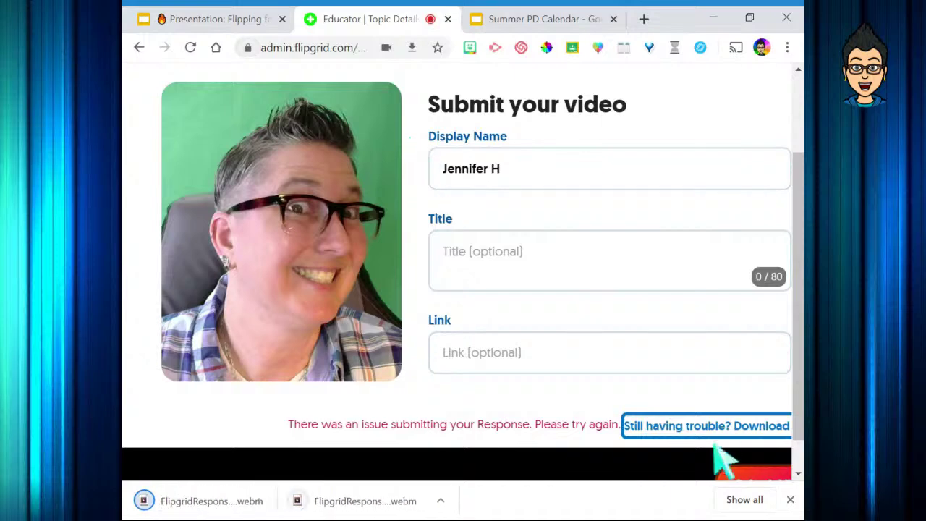
left_click(763, 481)
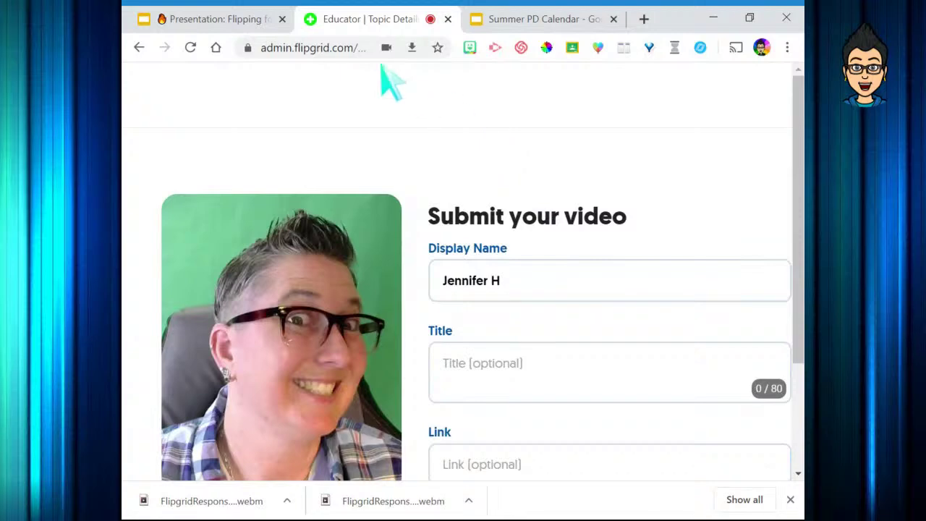
Reload the page address to leave the submission form and return to the Distance Learning Challenge topic details.
left_click(372, 45)
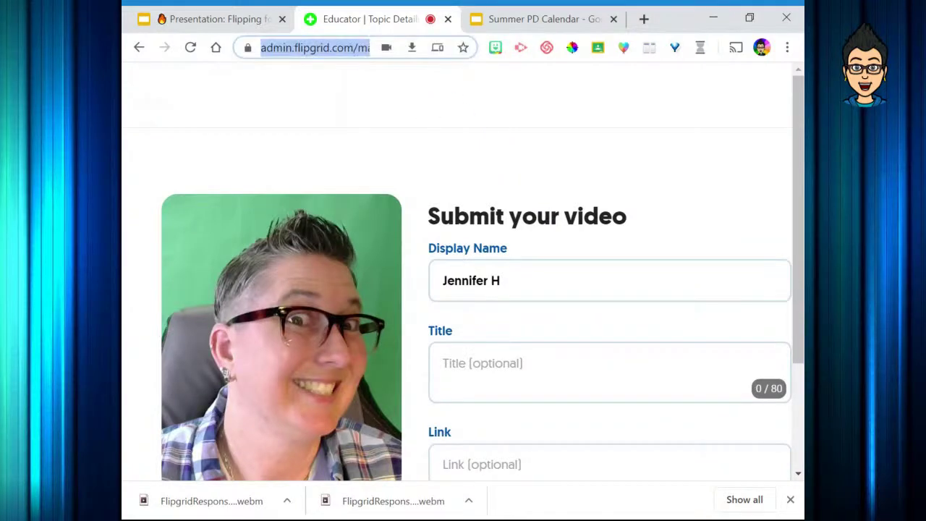
key("Return")
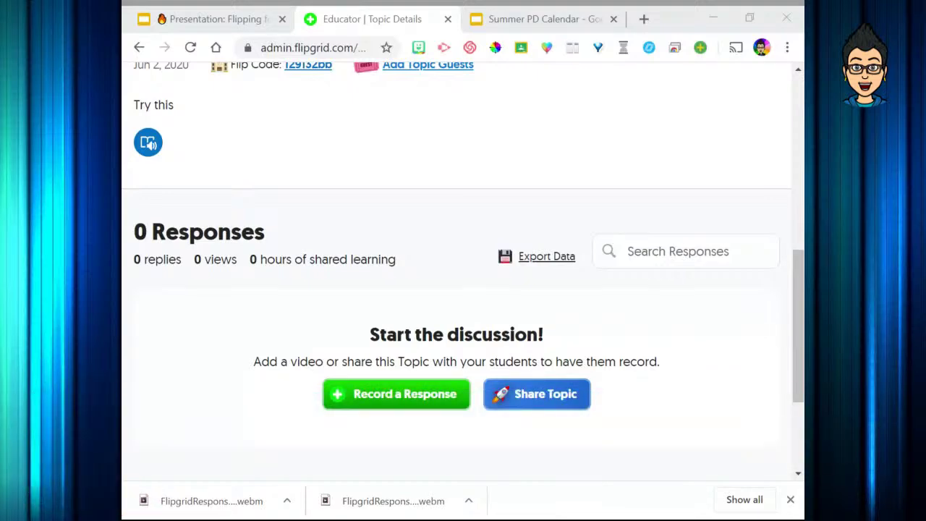
scroll(351, 259, "up", 10)
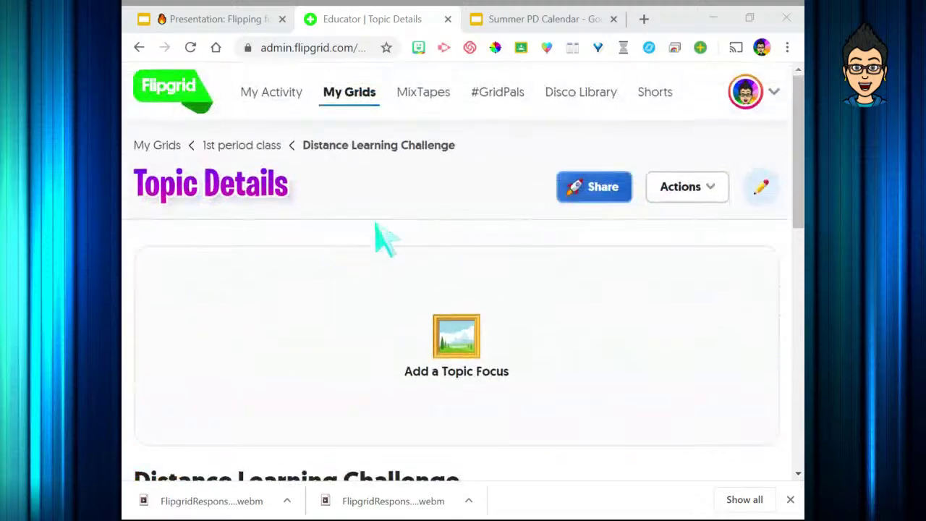
Open the Shorts page and look through the existing Shorts videos.
left_click(659, 114)
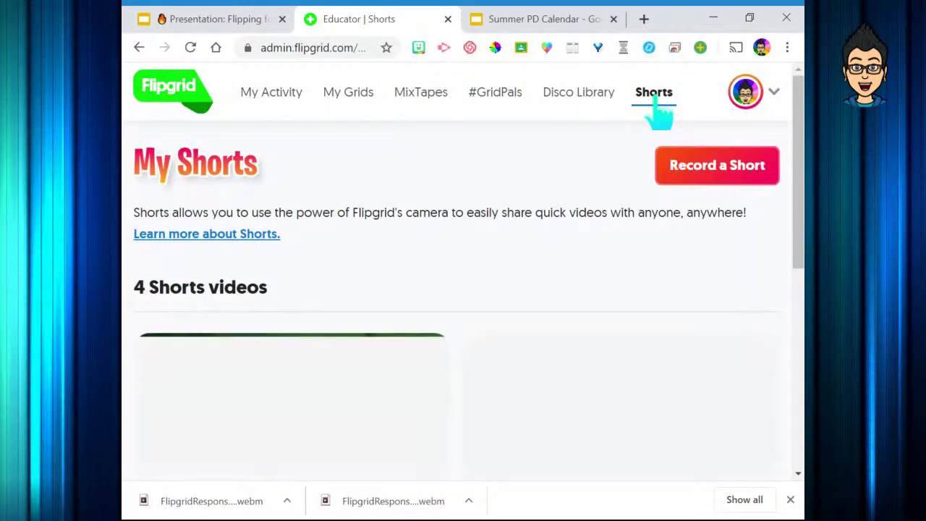
scroll(479, 356, "down", 3)
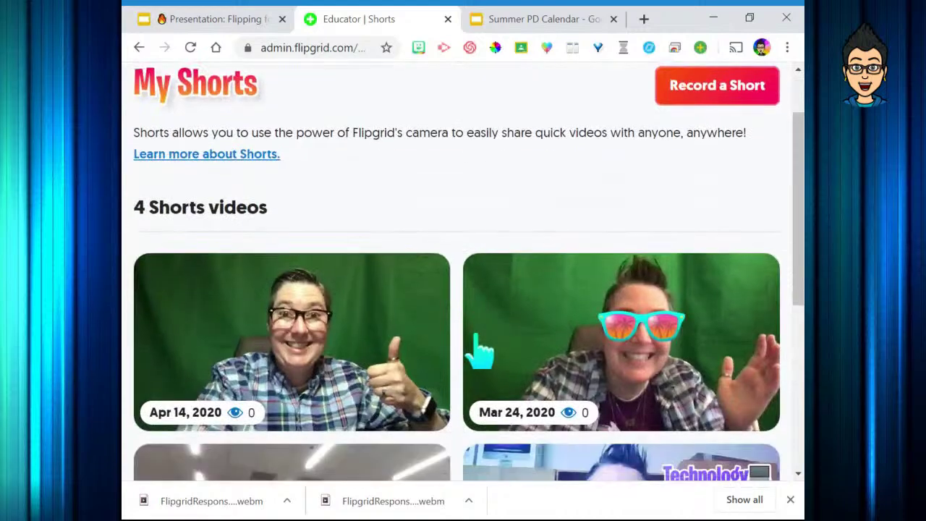
scroll(480, 348, "down", 1)
scroll(482, 350, "up", 3)
Open the Shorts recorder, switch it to the other camera, and close it without recording.
left_click(713, 94)
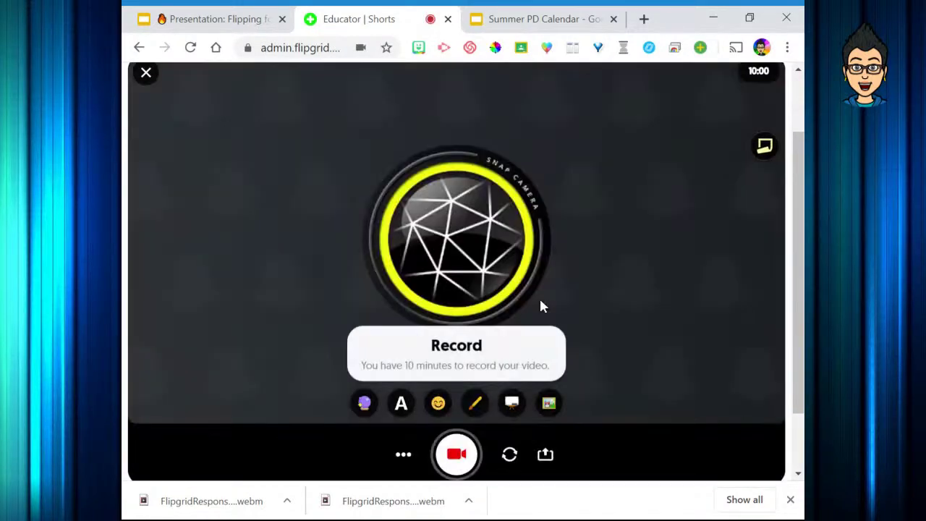
left_click(510, 462)
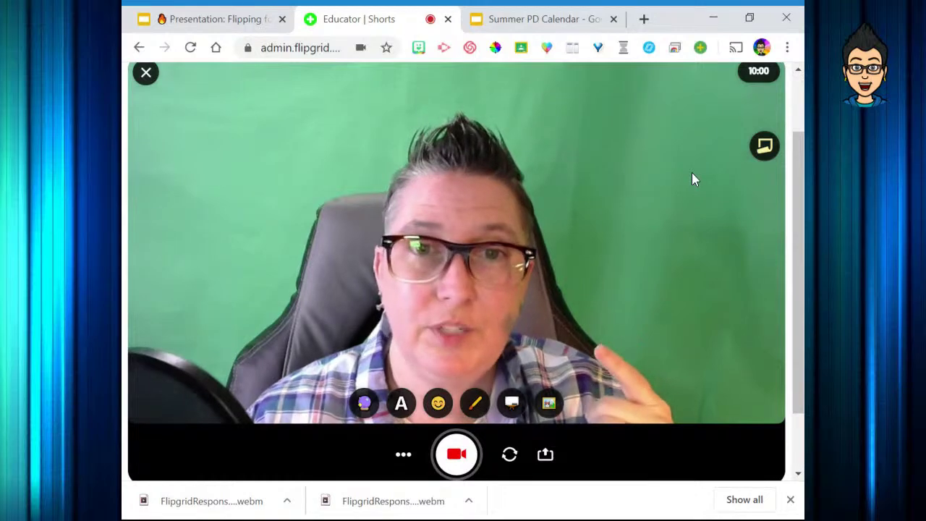
left_click(146, 73)
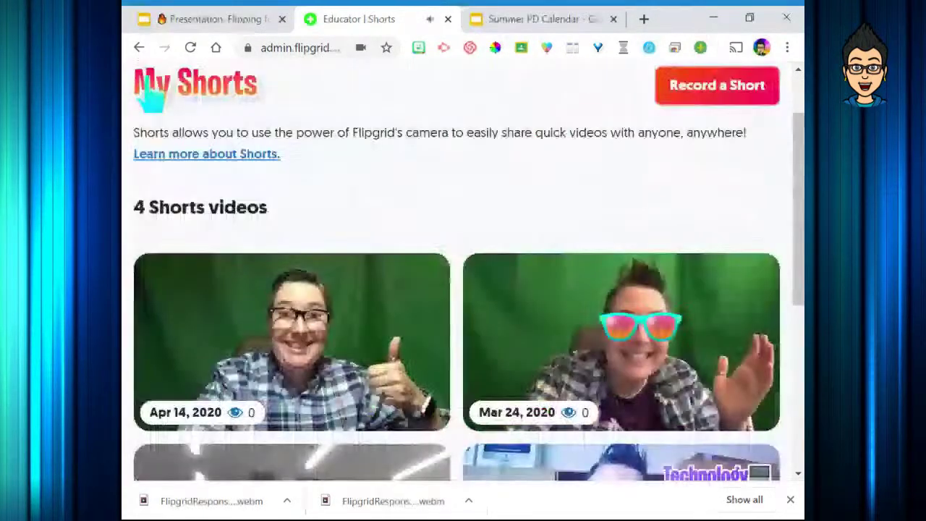
View the playback and sharing options of the Apr 14, 2020 Short, and close its details.
left_click(121, 262)
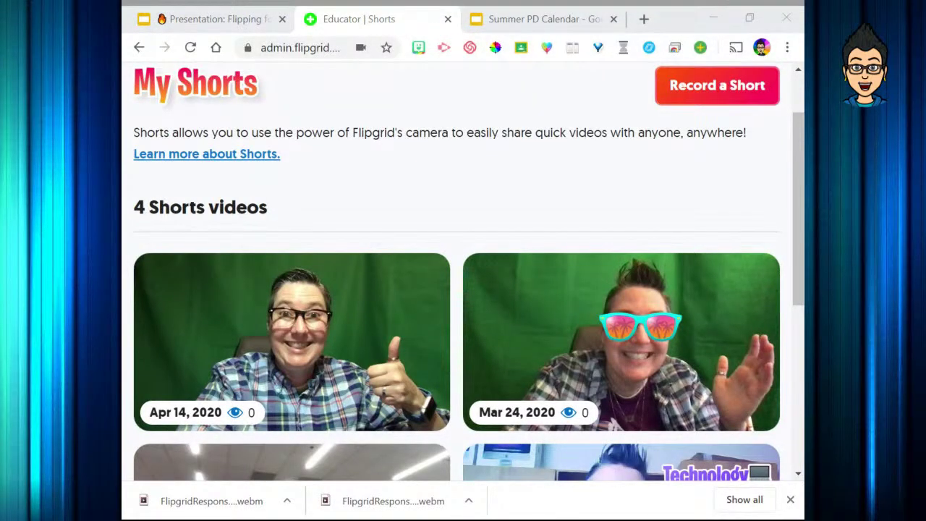
left_click(299, 335)
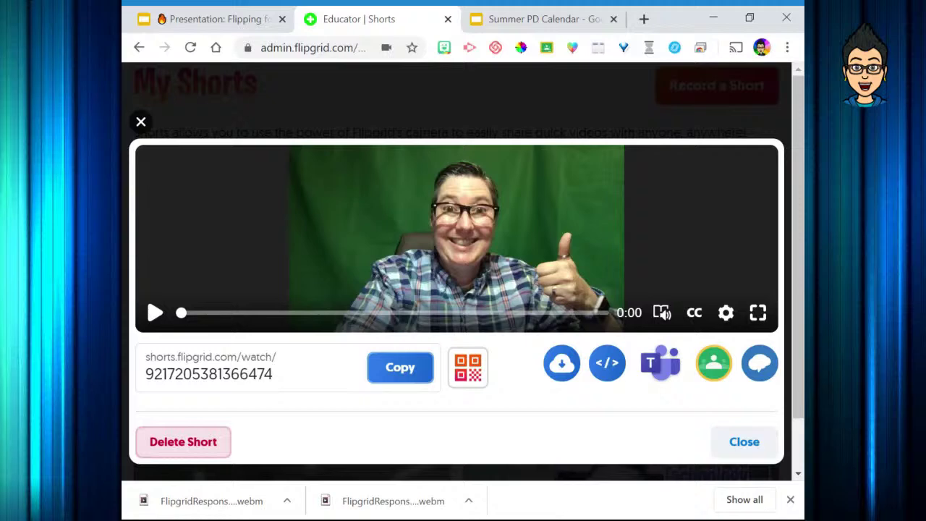
left_click(142, 122)
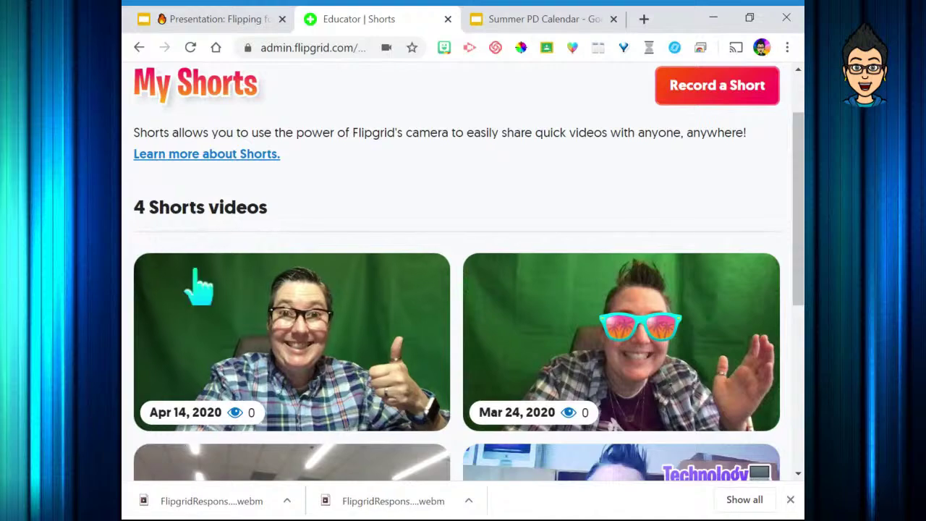
Switch to the Google Slides presentation and advance the Flipgrid Features slides to the one about My Shorts.
scroll(202, 290, "down", 4)
scroll(203, 304, "up", 5)
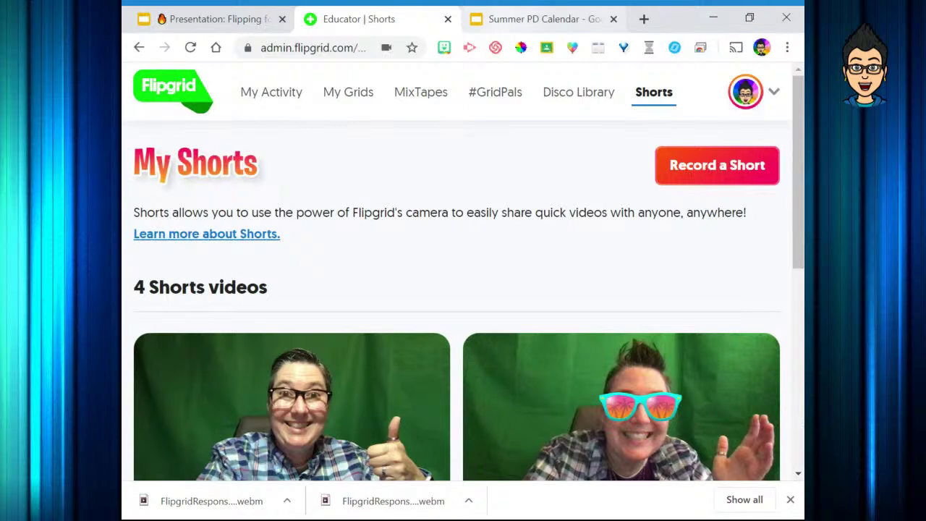
left_click(224, 25)
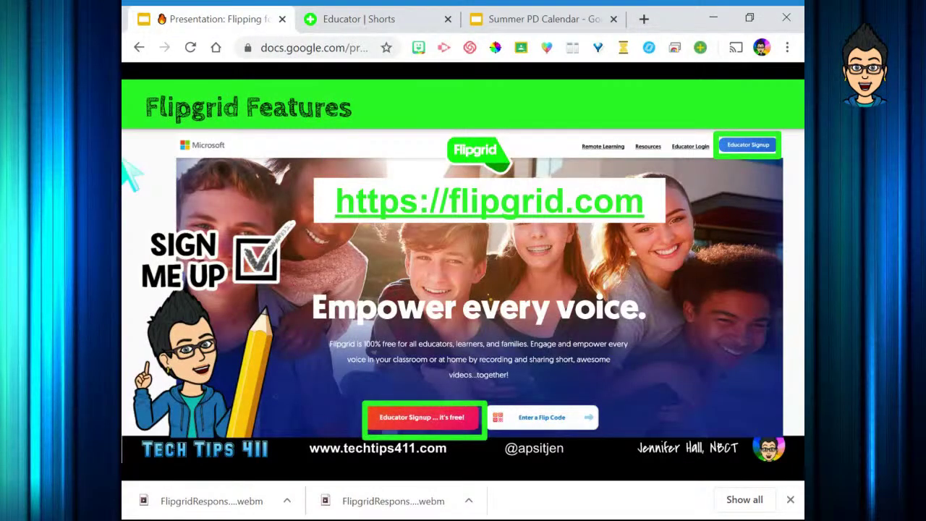
left_click(361, 81)
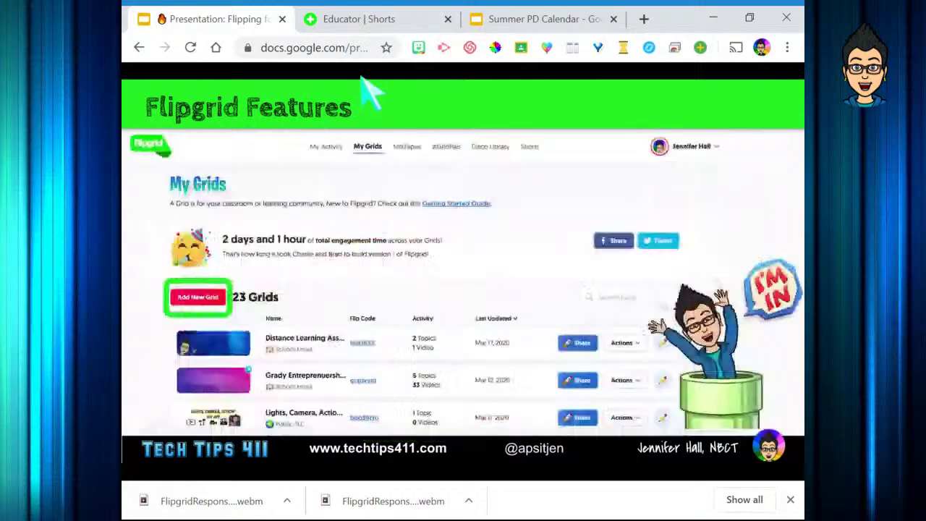
left_click(361, 83)
left_click(361, 82)
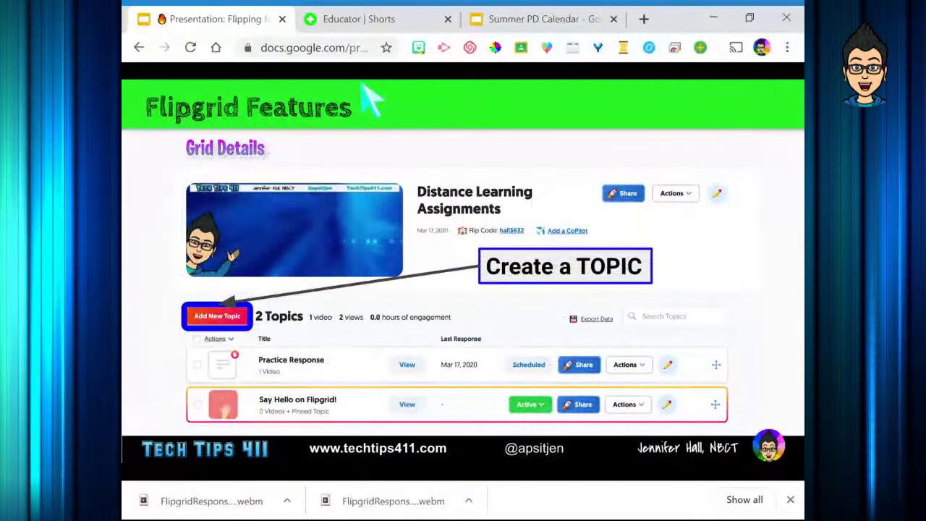
left_click(361, 81)
left_click(361, 82)
left_click(361, 82)
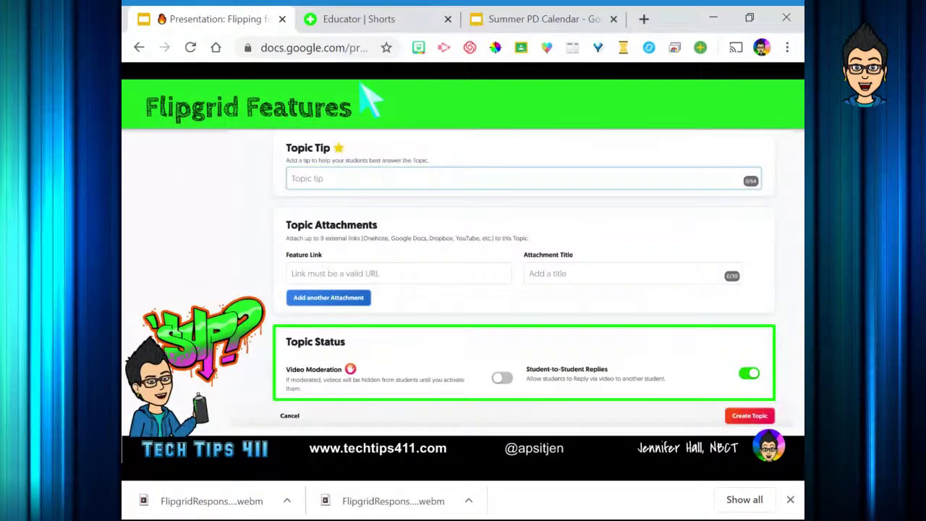
left_click(362, 82)
left_click(362, 82)
left_click(361, 81)
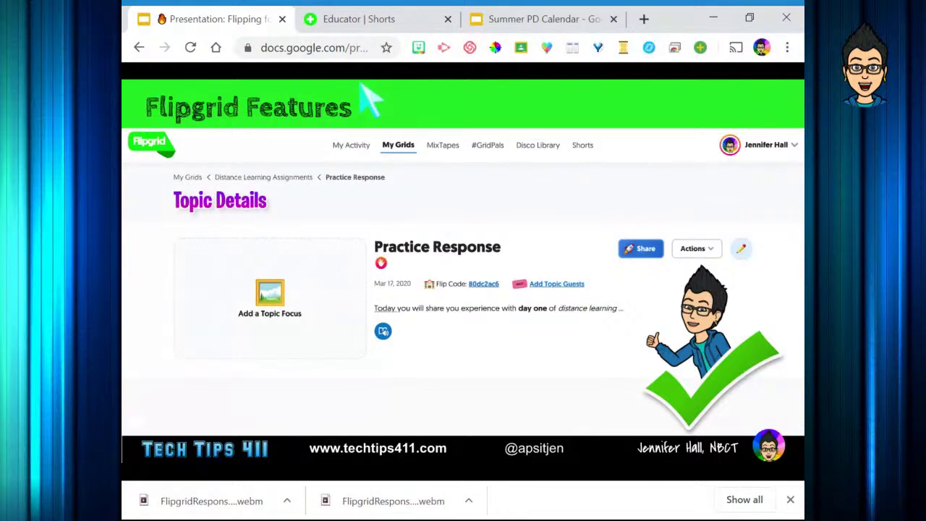
left_click(361, 82)
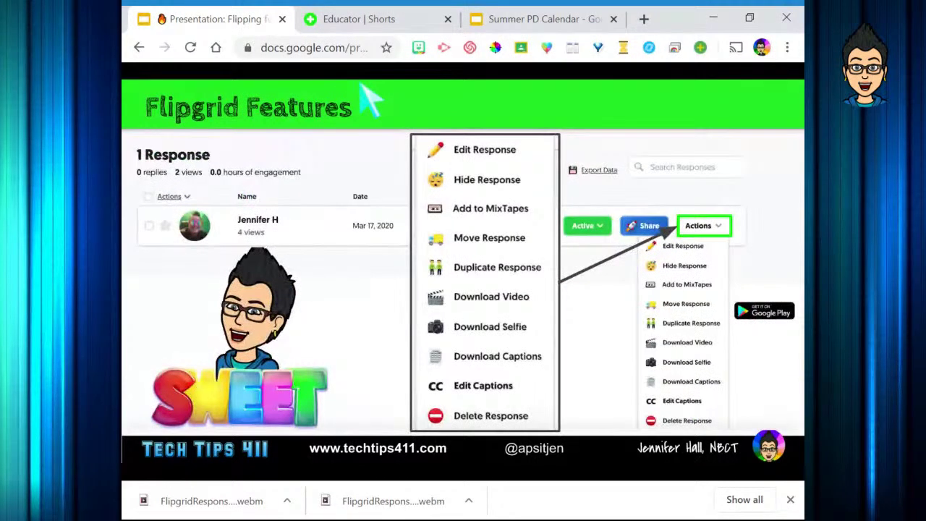
left_click(361, 82)
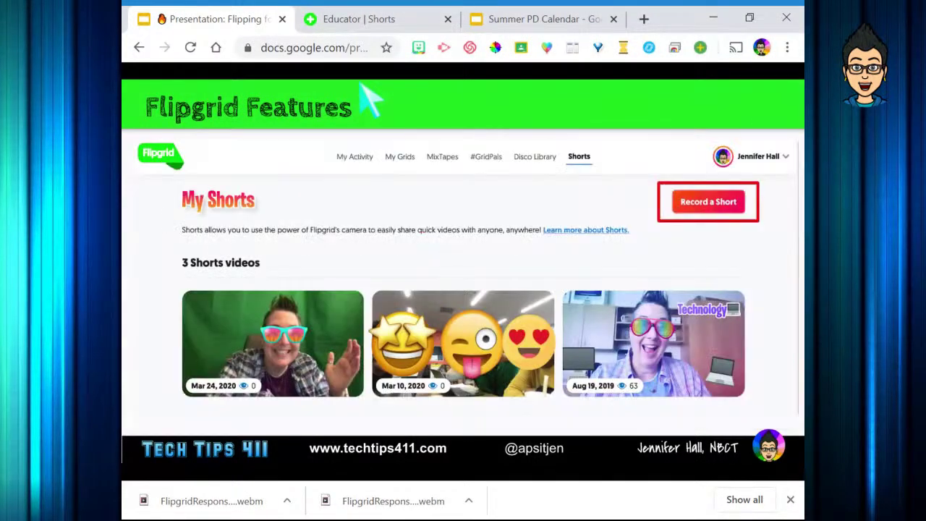
Advance through the slides on recorder tools, custom stickers and video upload to the slide about sharing a response.
left_click(361, 82)
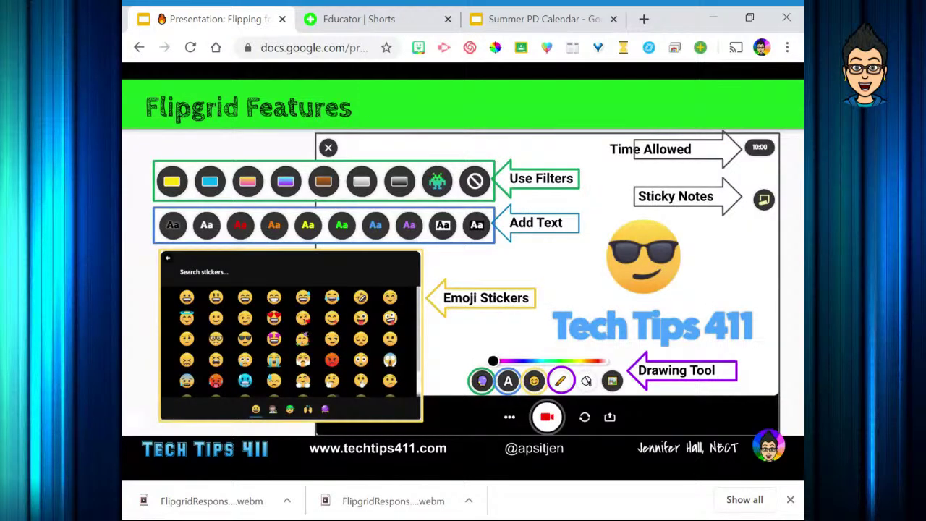
left_click(361, 82)
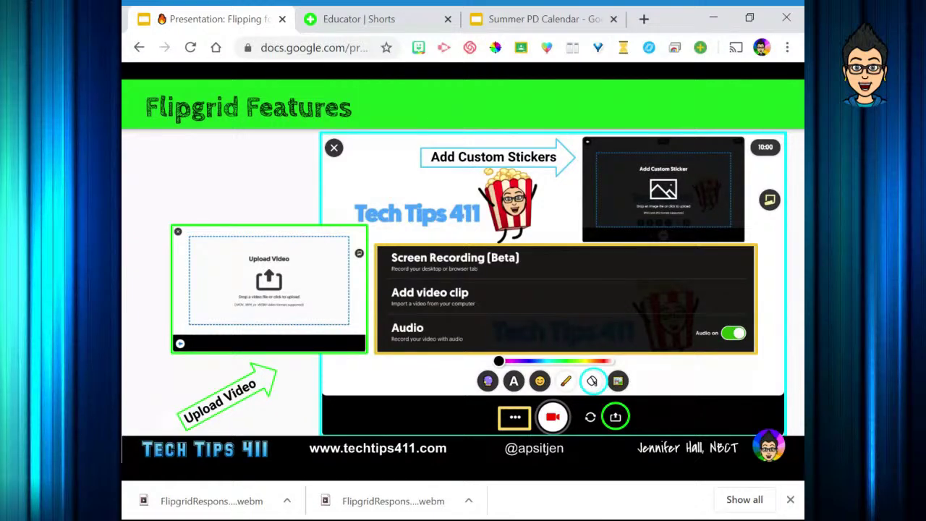
left_click(362, 82)
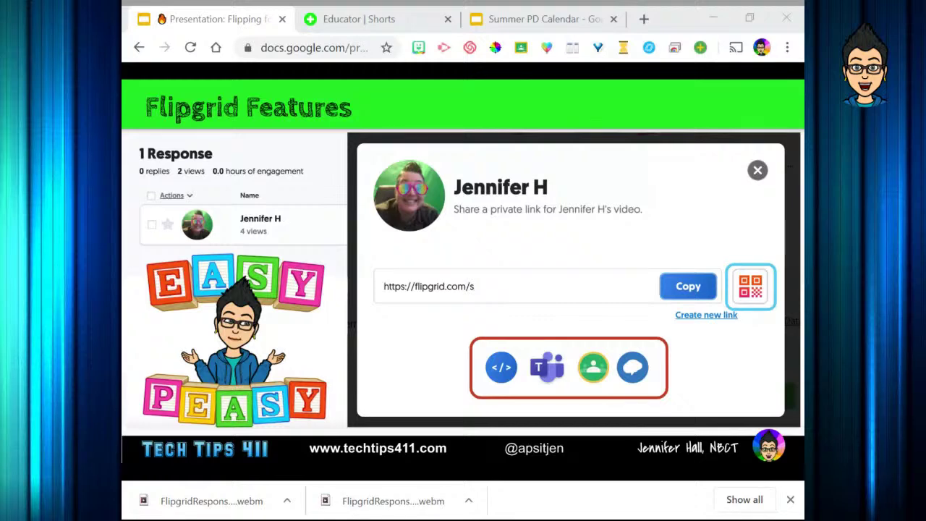
mouse_move(130, 369)
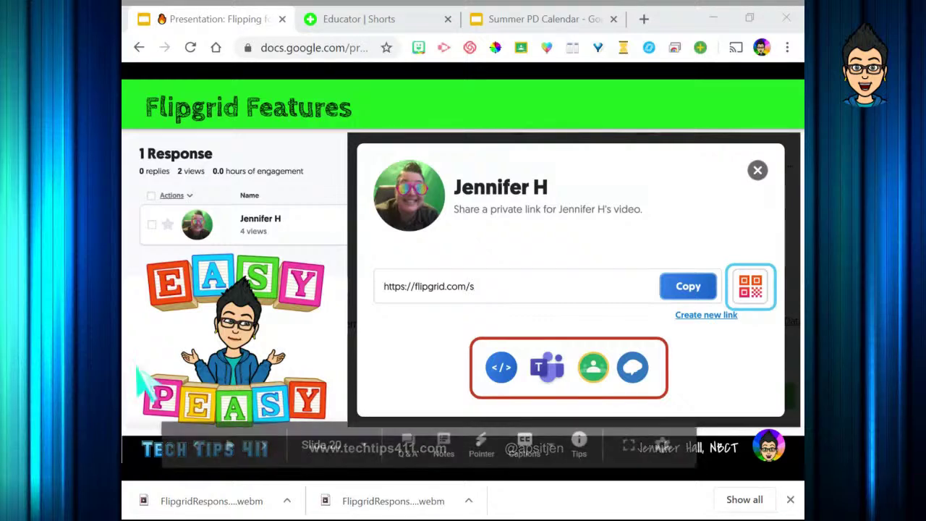
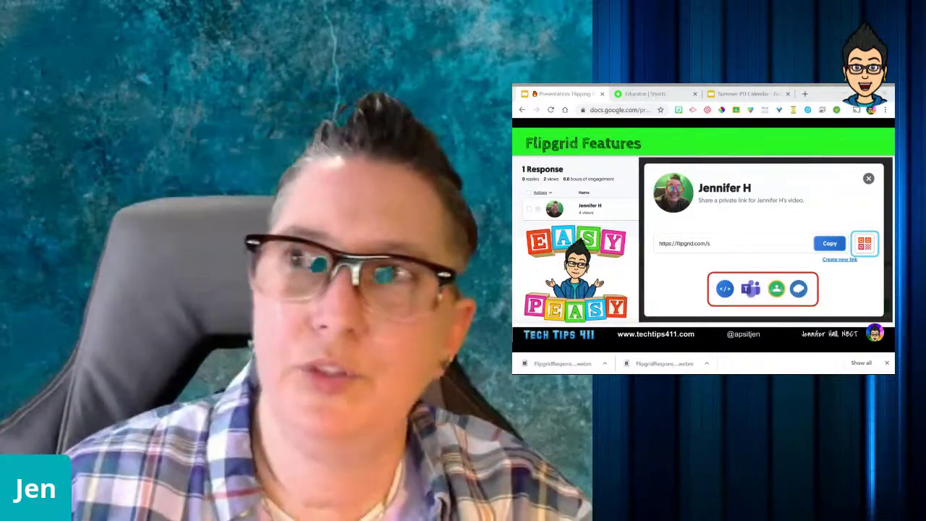
Return to Flipgrid, open the My Grids page and look through the list of grids.
left_click(655, 94)
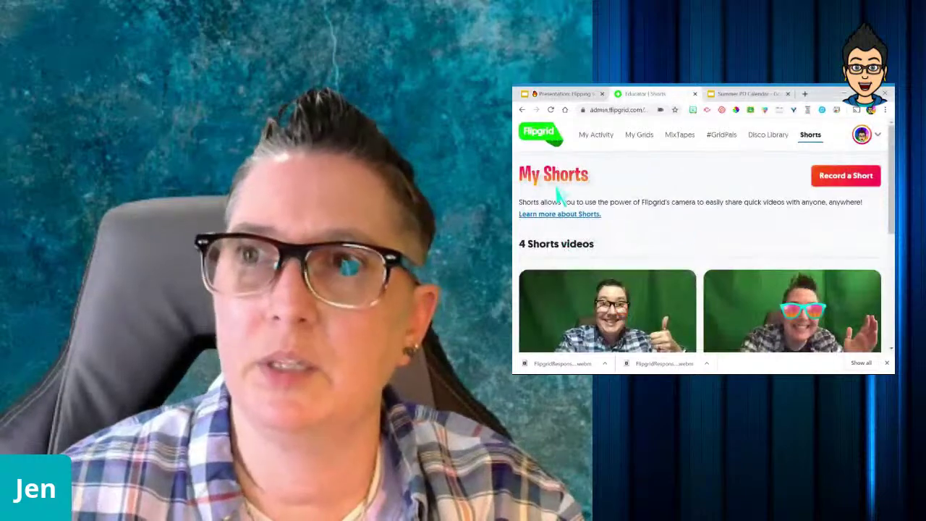
left_click(648, 141)
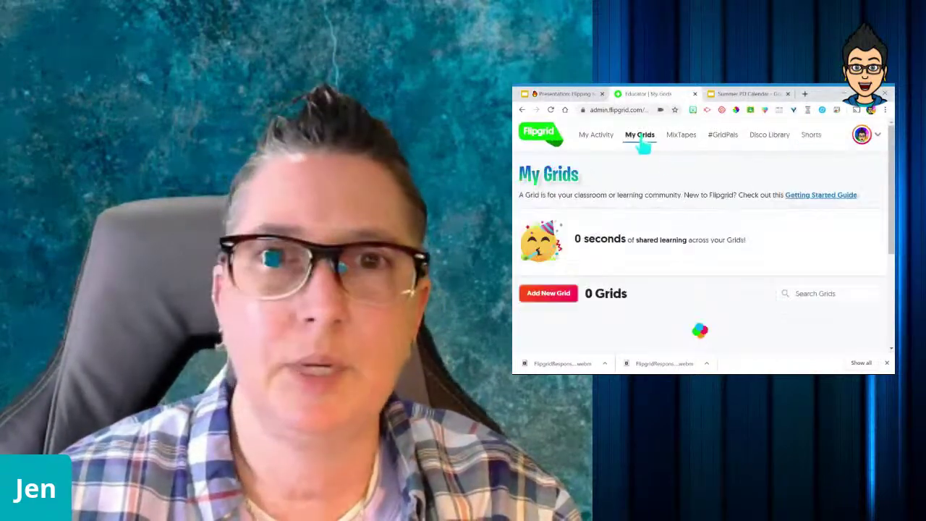
scroll(630, 293, "down", 3)
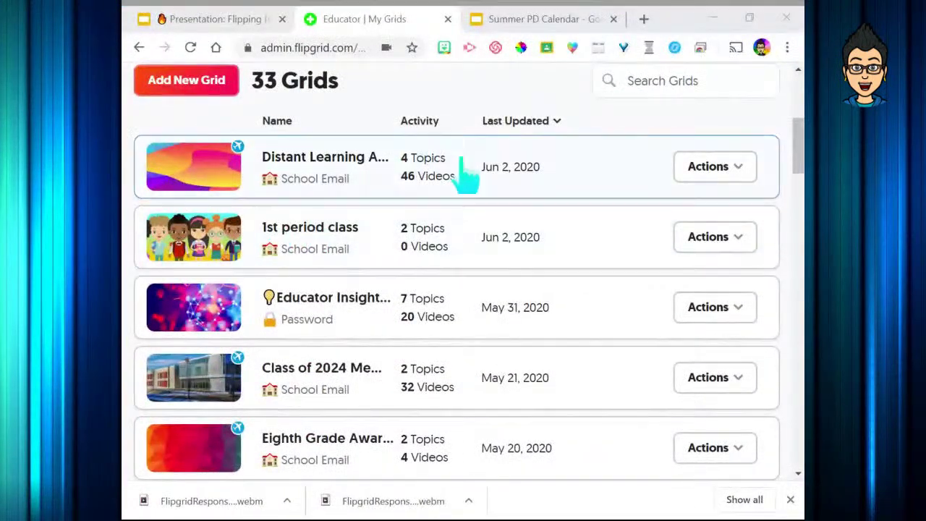
scroll(597, 218, "up", 1)
scroll(554, 244, "up", 3)
scroll(523, 248, "down", 3)
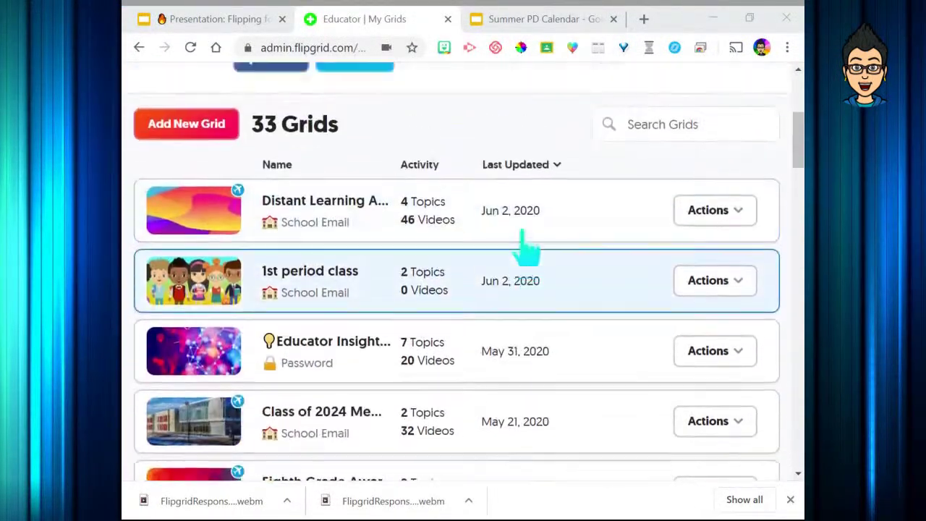
scroll(517, 289, "up", 1)
left_click(203, 264)
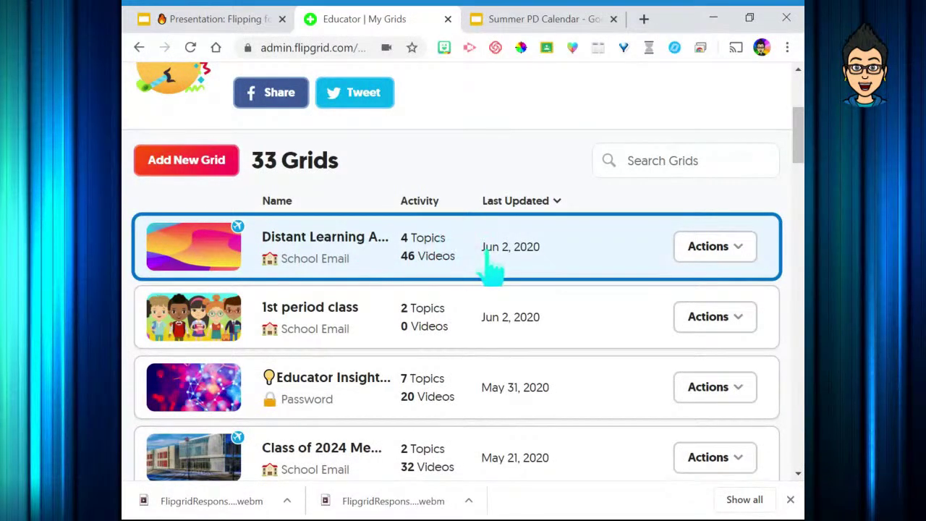
scroll(507, 264, "down", 2)
scroll(585, 243, "up", 2)
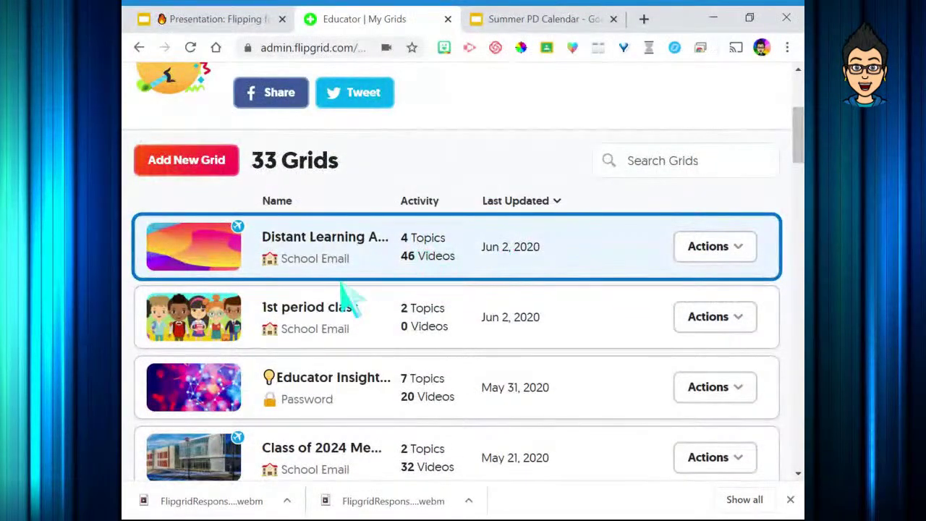
In the 1st period class grid, move the Say Hello on Flipgrid! topic above the Distance Learning Challenge topic, and restore their original order.
left_click(330, 321)
scroll(346, 335, "down", 3)
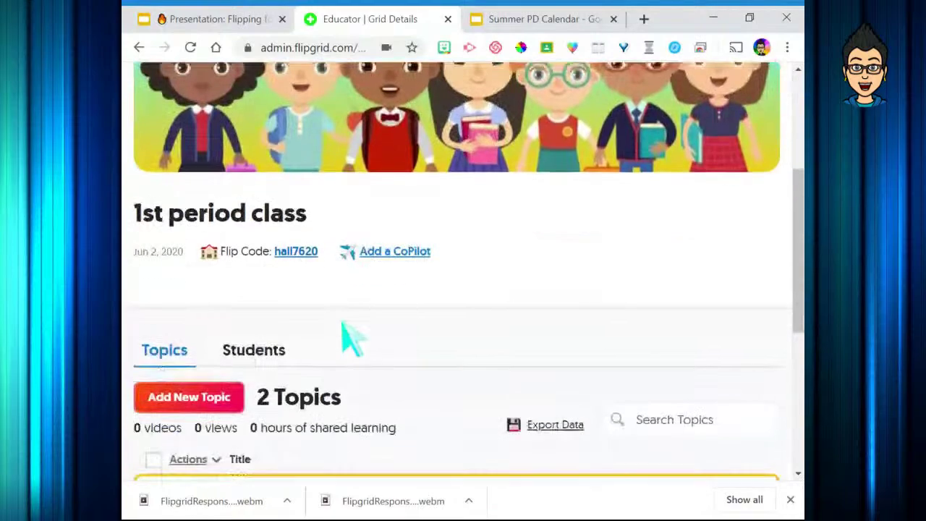
scroll(346, 335, "down", 5)
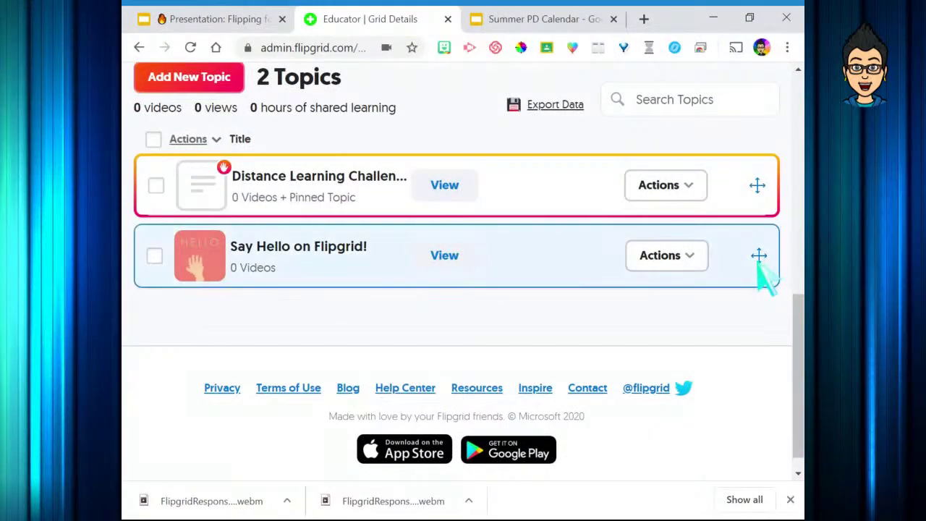
left_click_drag(759, 260, 759, 191)
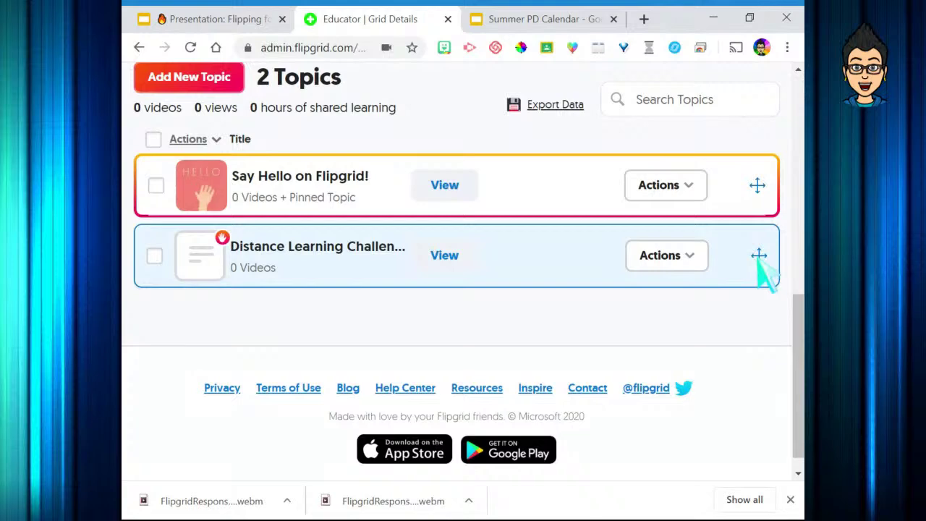
left_click_drag(764, 265, 769, 199)
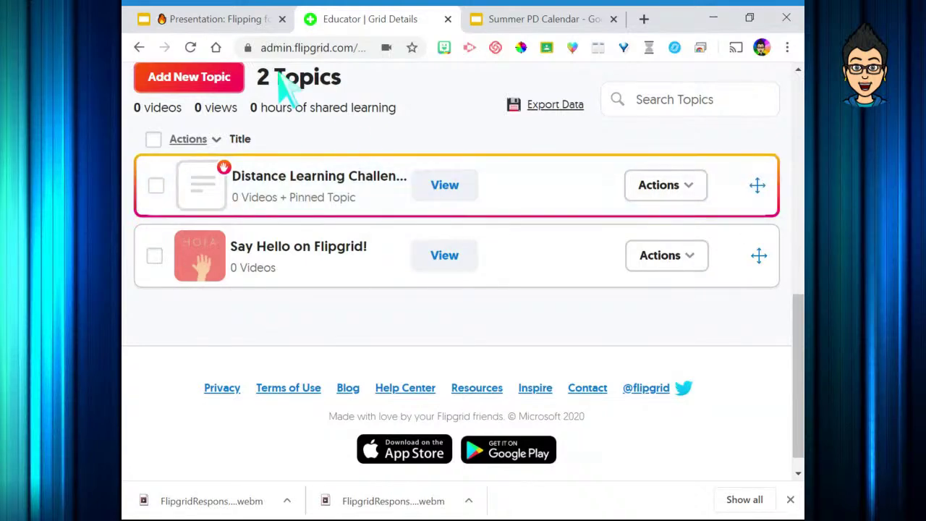
Switch back to the presentation and advance past the video feedback slide to the Tips & Tricks slide.
left_click(241, 22)
left_click(453, 104)
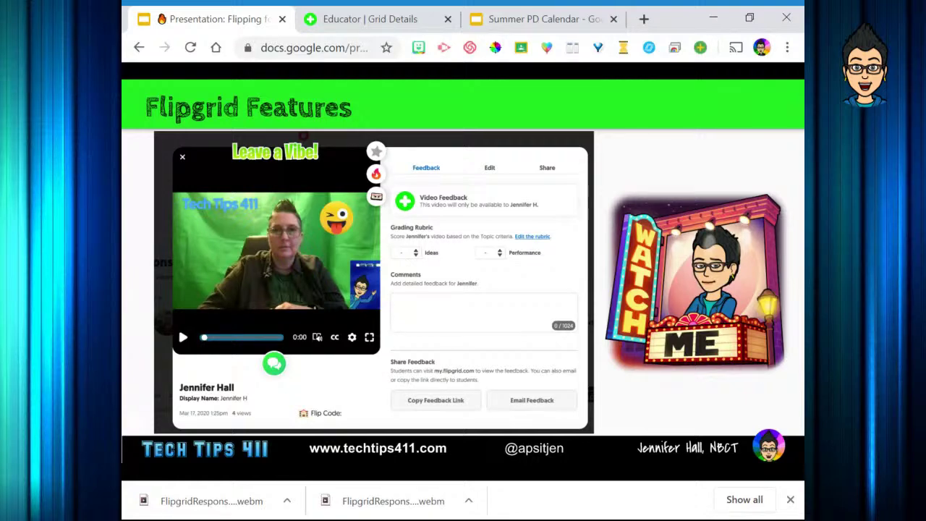
left_click(505, 109)
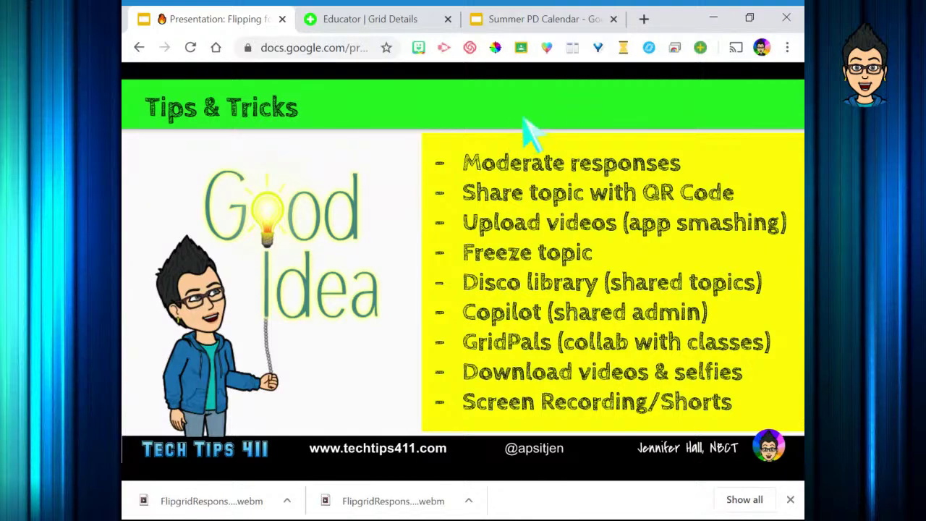
Return to Flipgrid, open the #GridPals page and set the GridPals profile to Active to start its review.
left_click(400, 23)
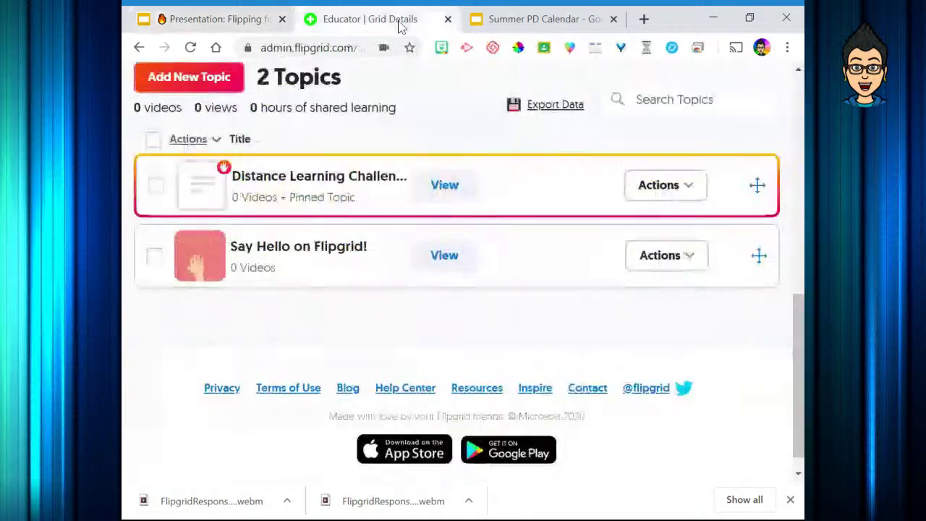
scroll(536, 289, "up", 2)
scroll(474, 298, "up", 6)
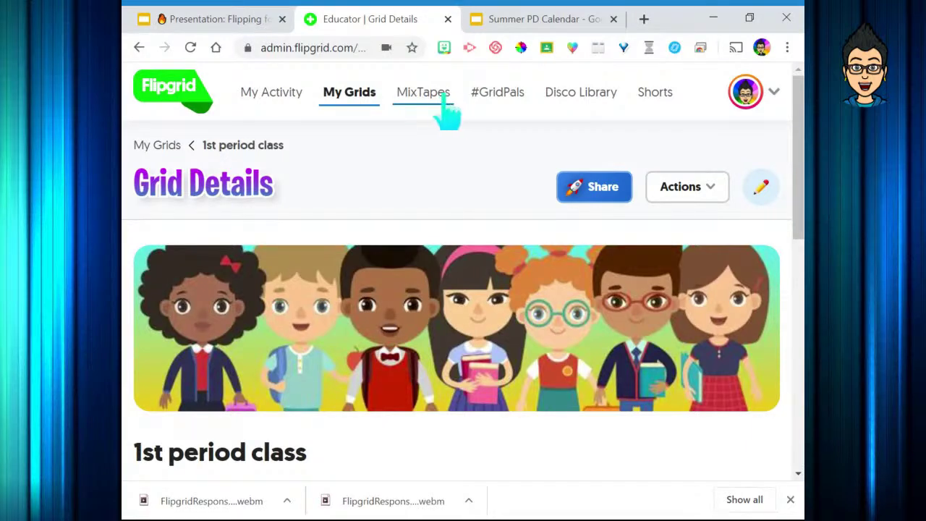
left_click(515, 103)
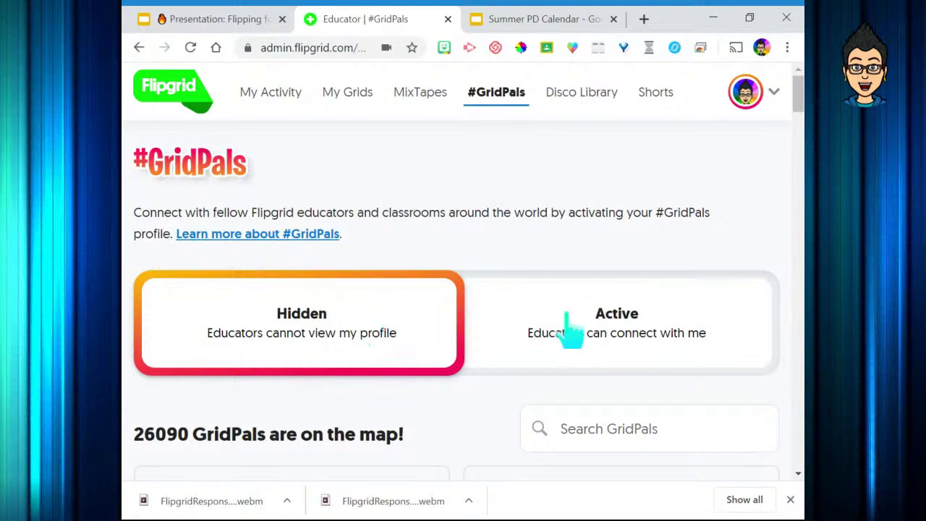
left_click(604, 329)
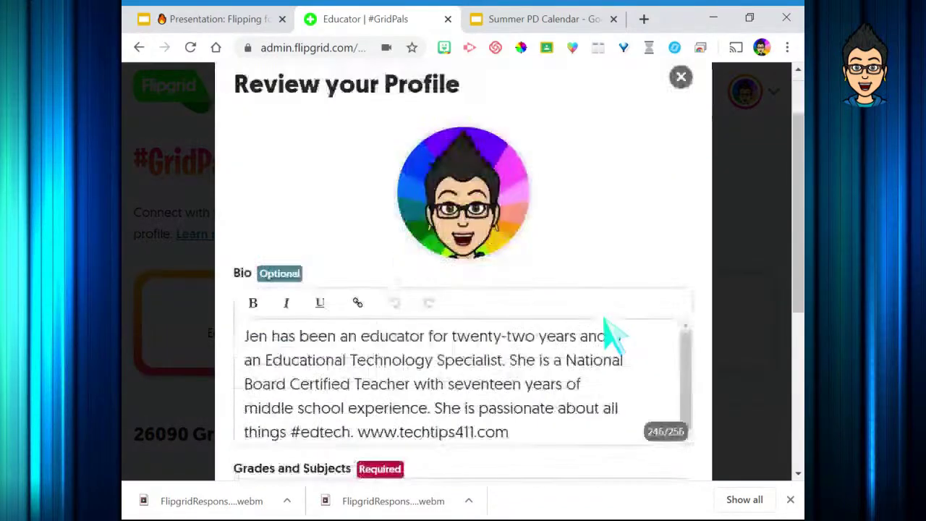
Set the required GridPals location to Atlanta, Georgia, United States and continue to the profile's social account fields.
scroll(774, 351, "down", 5)
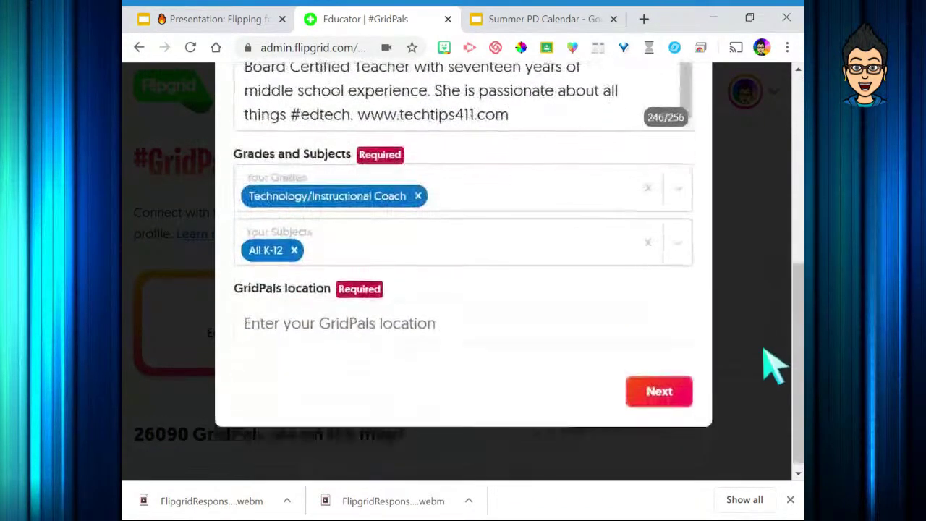
left_click(660, 404)
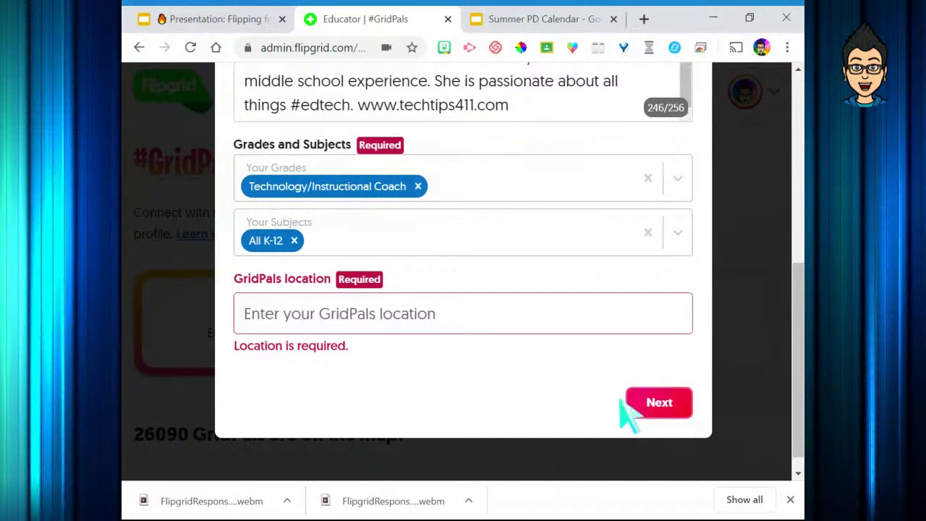
left_click(464, 314)
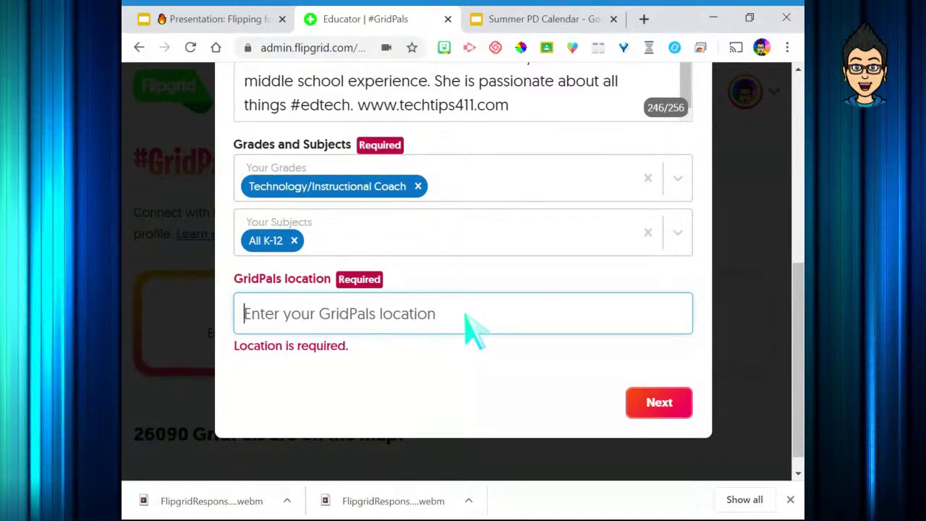
type("Atlan")
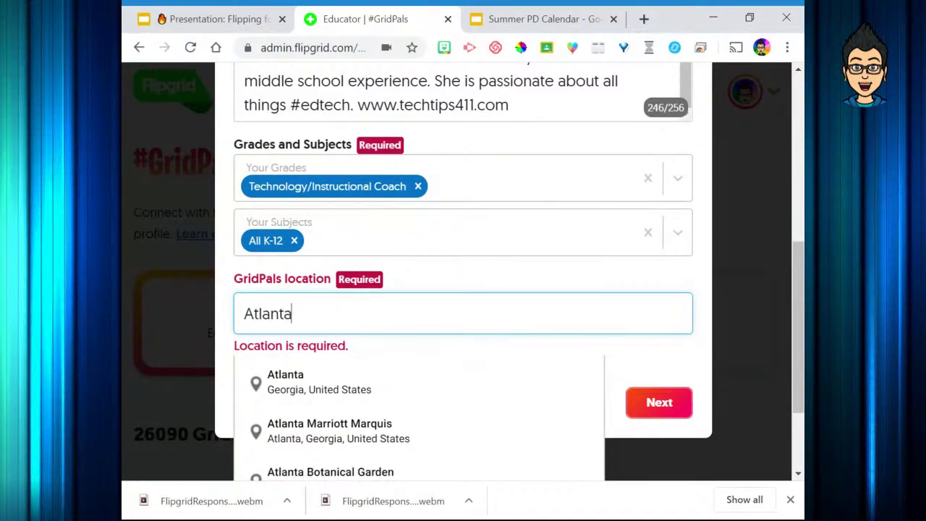
type("ta")
left_click(398, 384)
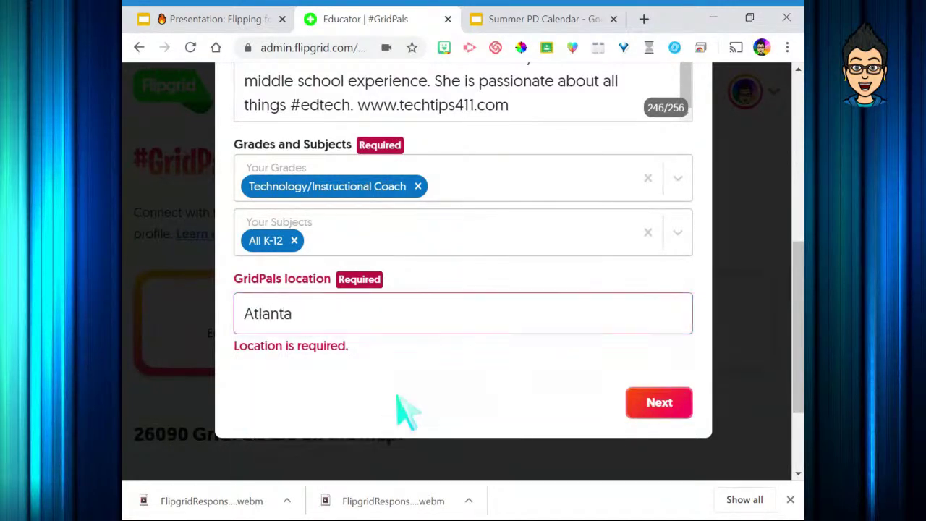
left_click(666, 404)
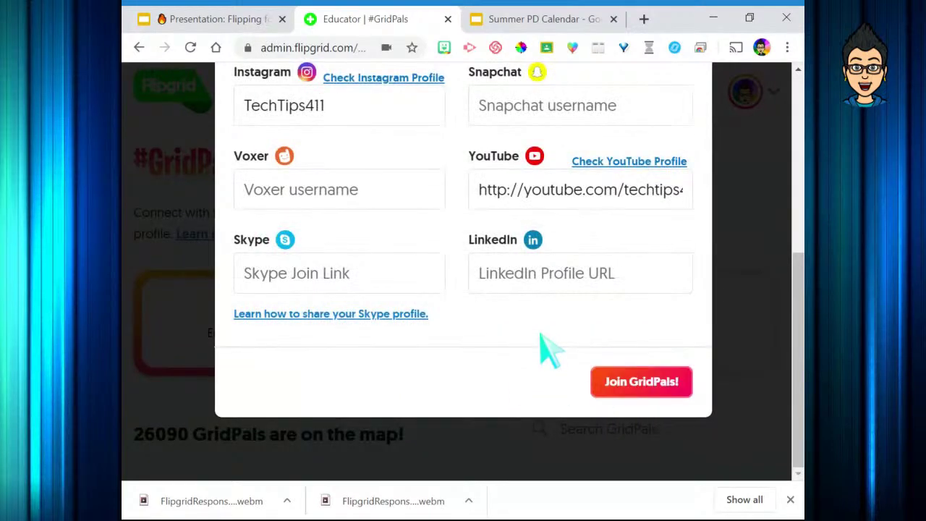
Join GridPals with the completed profile details, and set the profile's visibility back to Hidden.
scroll(637, 362, "up", 3)
scroll(630, 368, "down", 3)
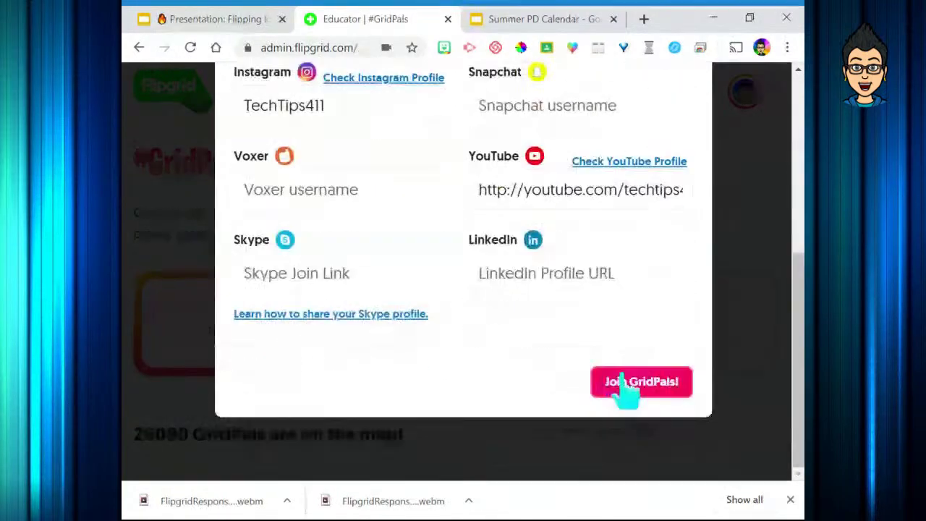
left_click(661, 385)
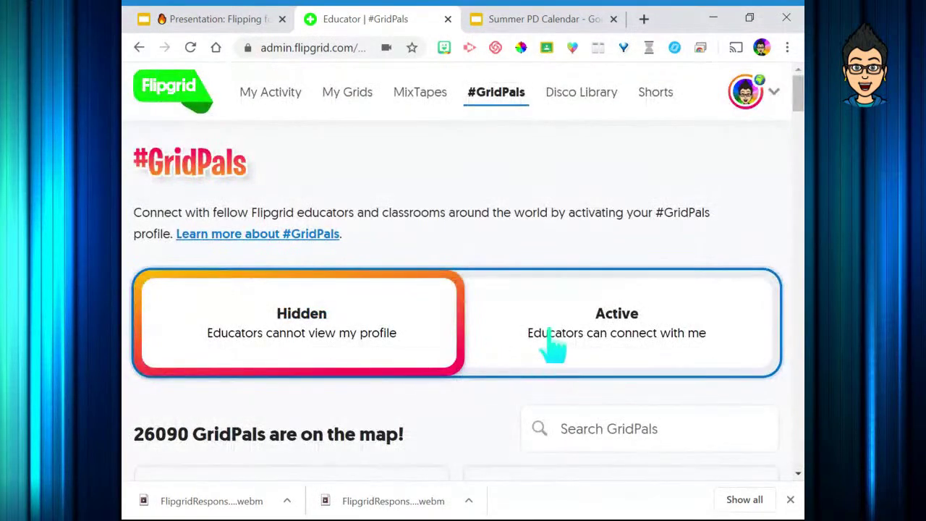
left_click(550, 340)
Look over the GridPals map, the grade and subject filters, and the list of participating educators.
scroll(497, 352, "down", 5)
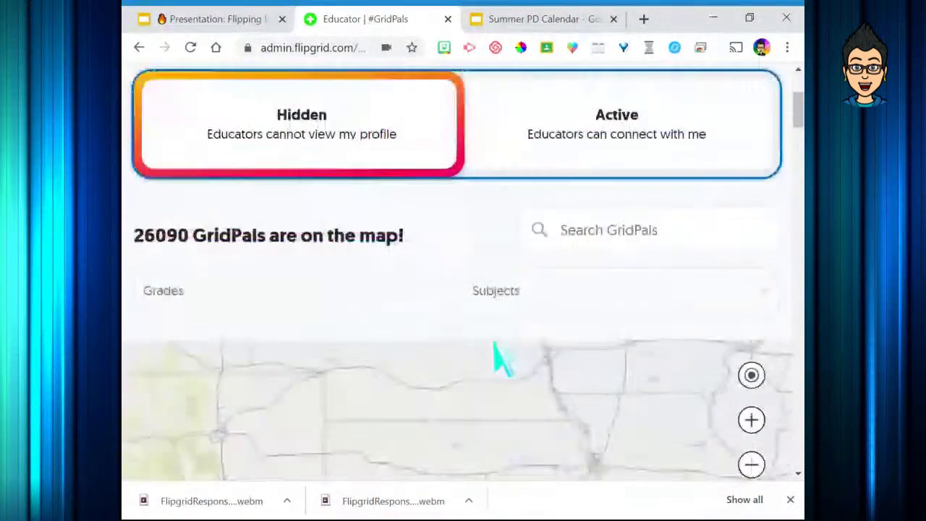
scroll(499, 359, "down", 1)
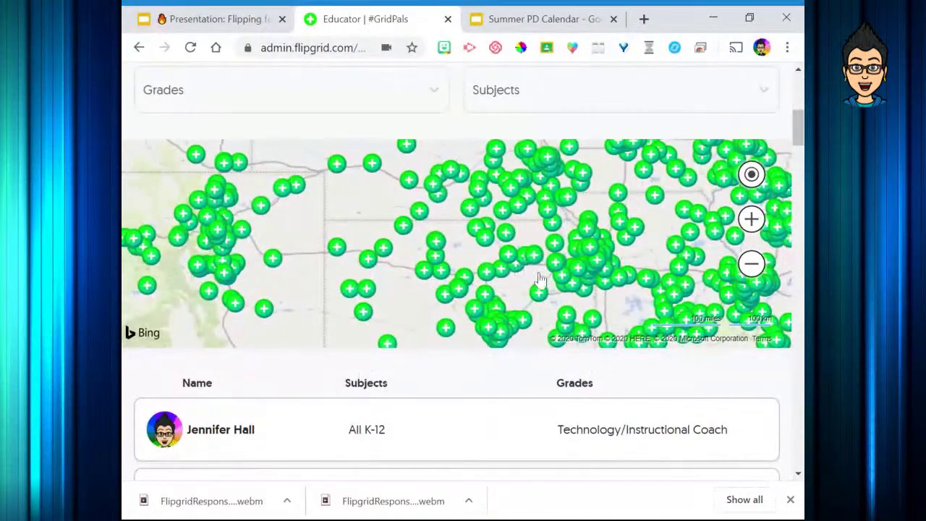
scroll(509, 289, "down", 3)
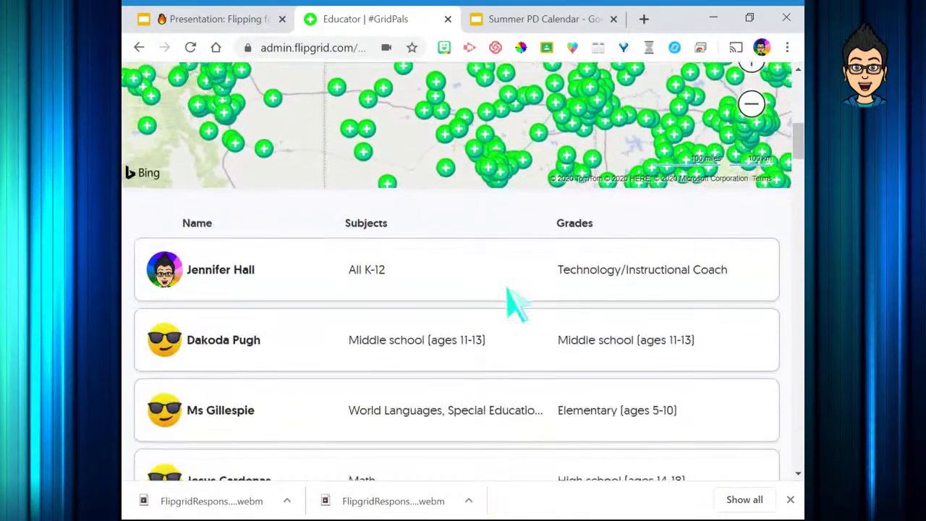
scroll(509, 290, "up", 3)
scroll(510, 293, "up", 3)
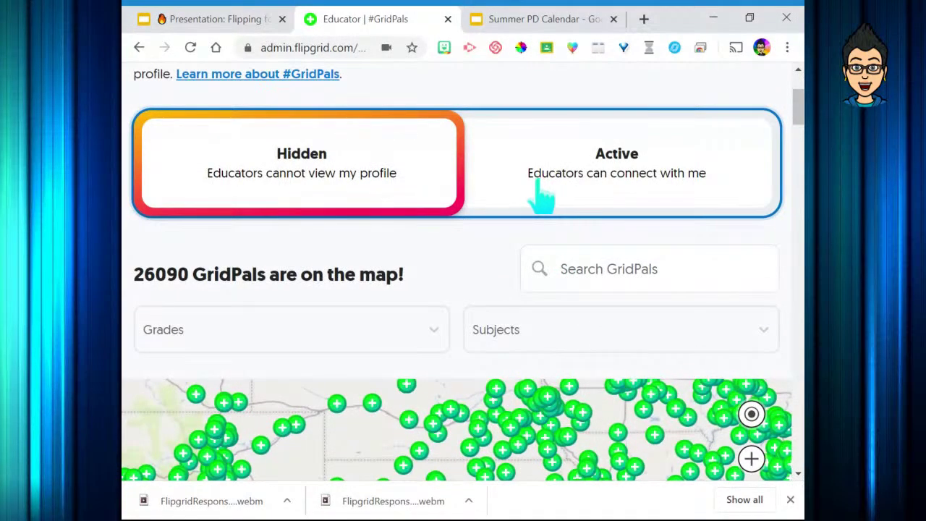
scroll(448, 101, "up", 3)
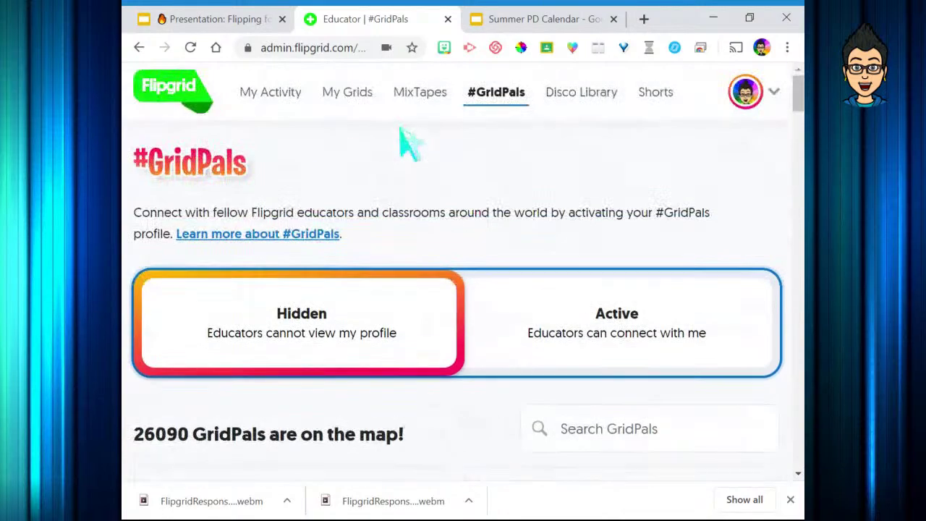
Open the Disco Library and browse its Featured Disco Playlists down to the full topic list.
left_click(582, 109)
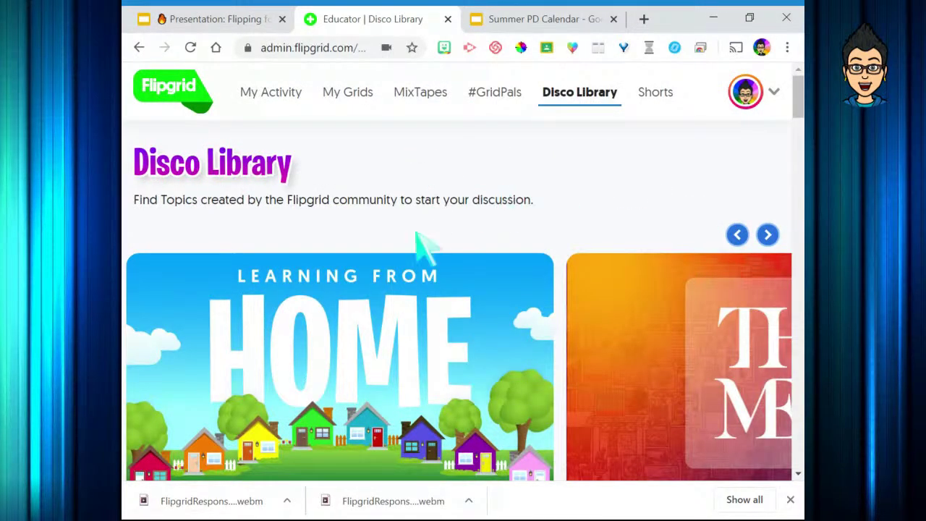
scroll(423, 246, "down", 6)
scroll(423, 246, "down", 3)
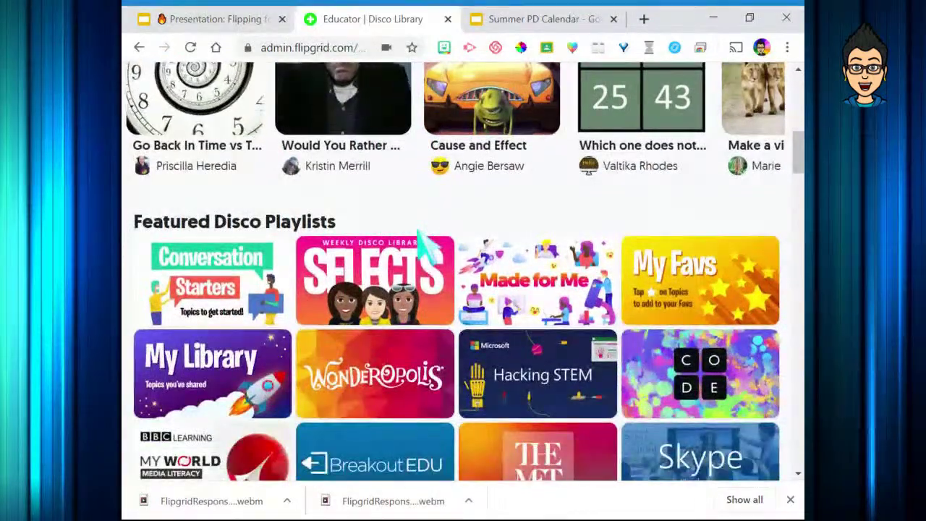
scroll(427, 250, "down", 1)
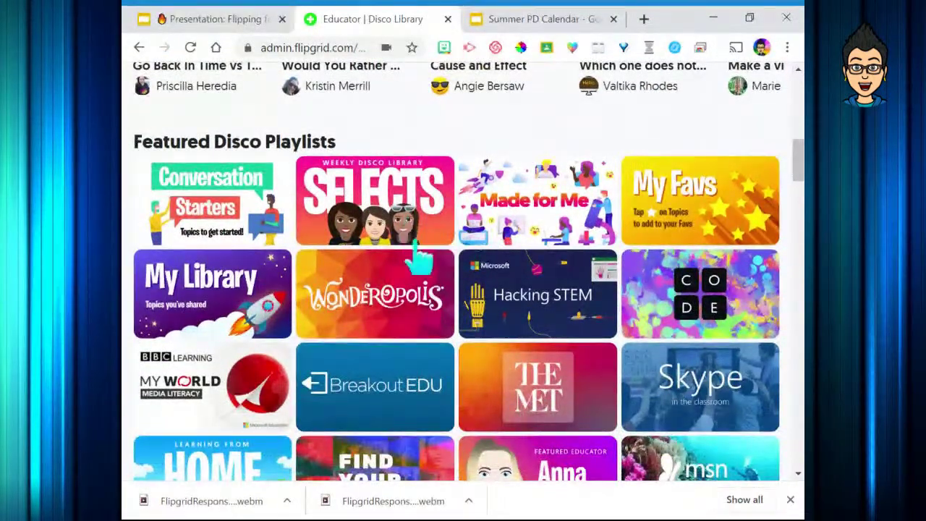
scroll(416, 257, "down", 3)
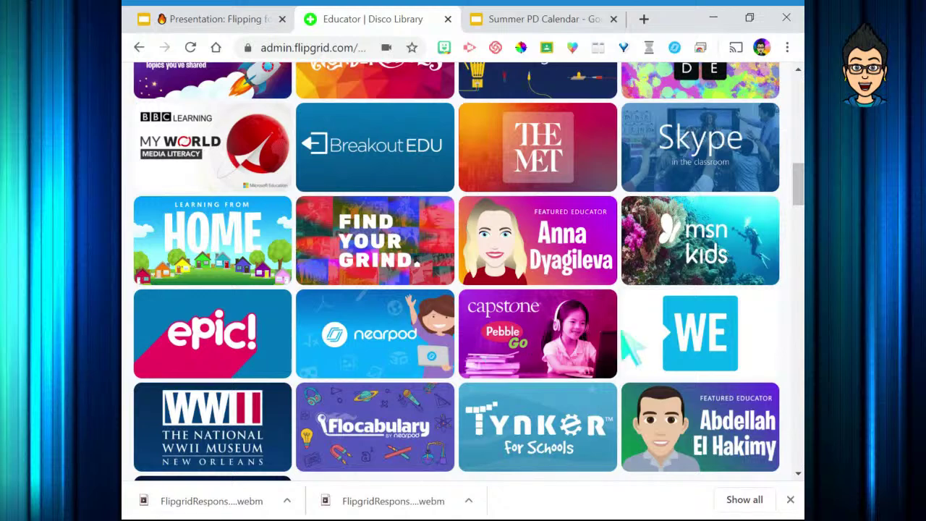
scroll(646, 355, "down", 2)
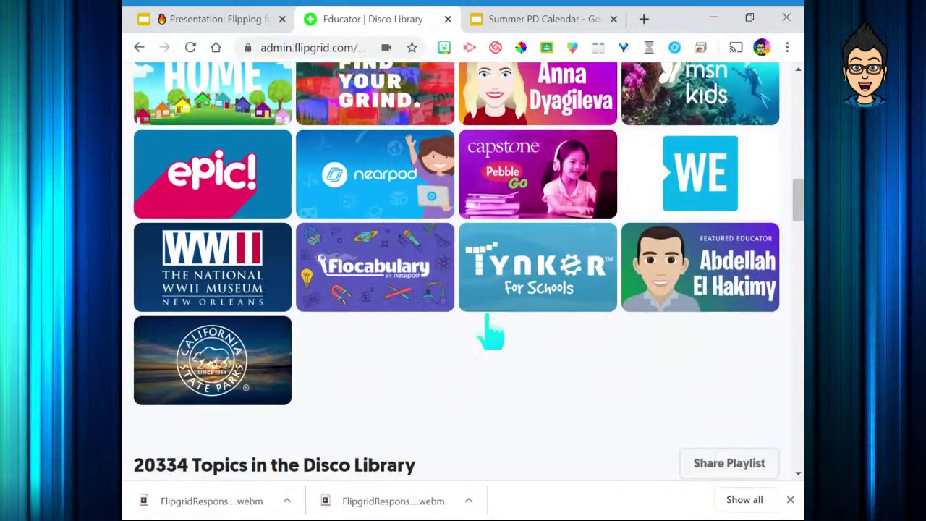
scroll(499, 340, "down", 2)
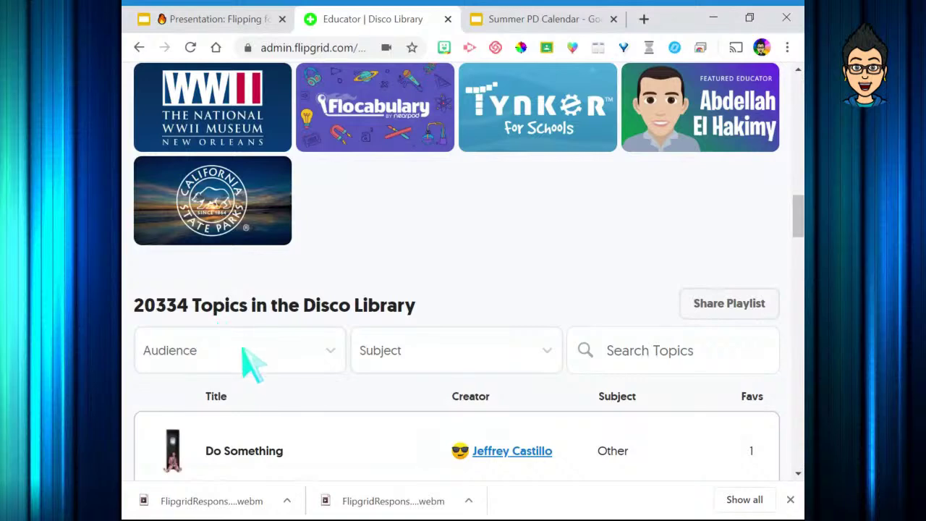
Filter the Disco Library topics by the Middle School (ages 11-13) audience and the Digital Citizenship subject.
left_click(327, 354)
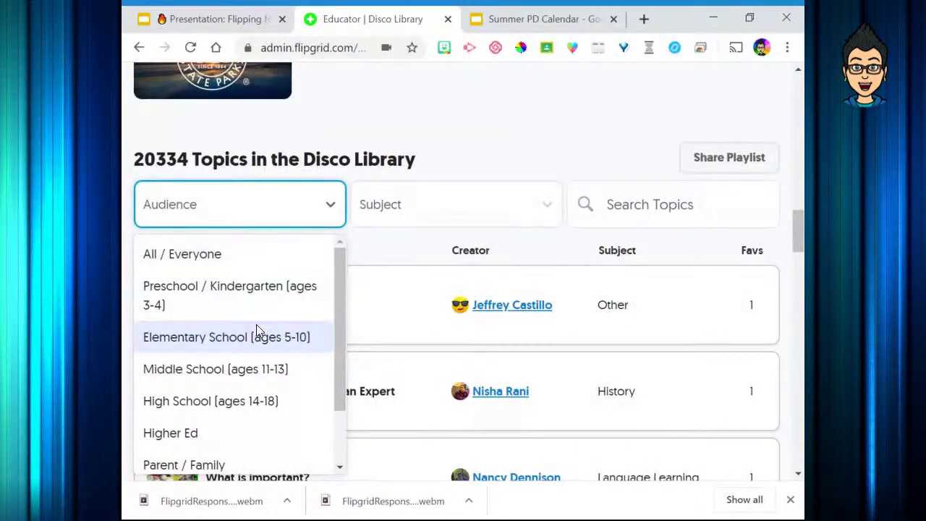
left_click(282, 369)
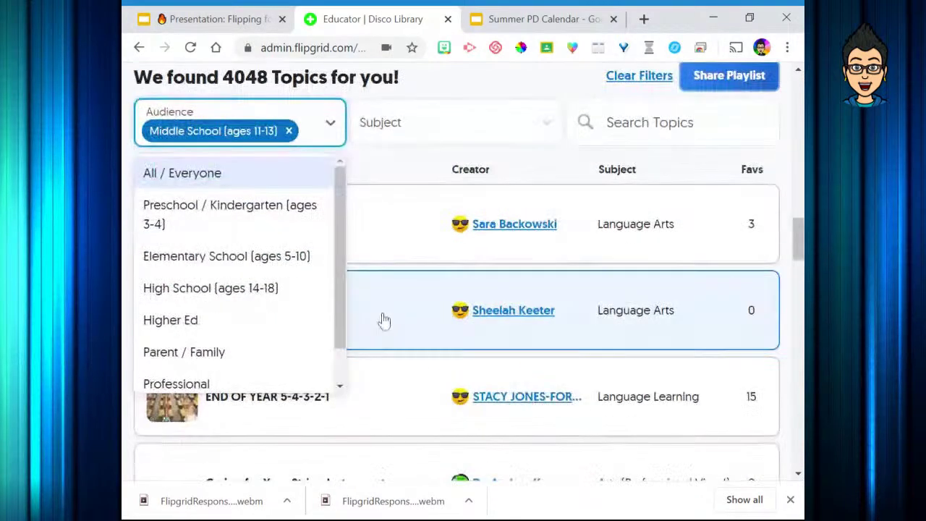
left_click(490, 128)
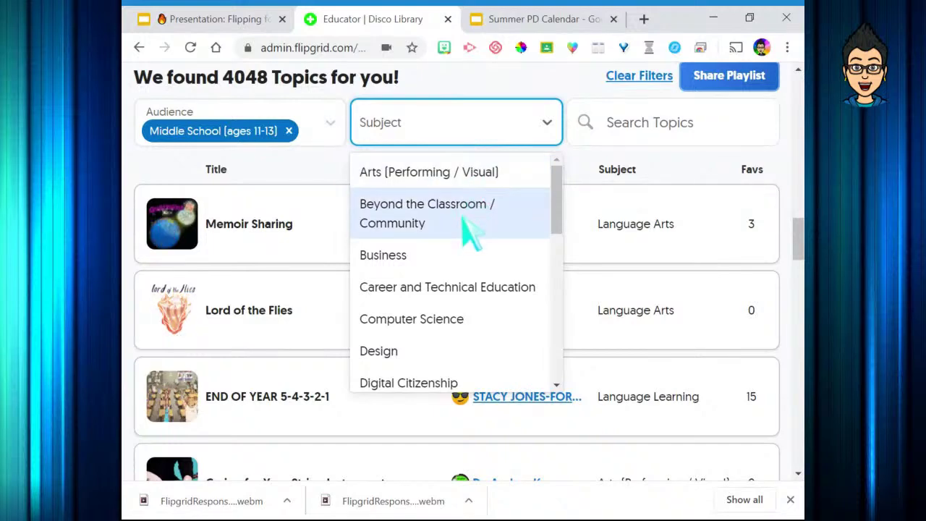
scroll(463, 329, "down", 3)
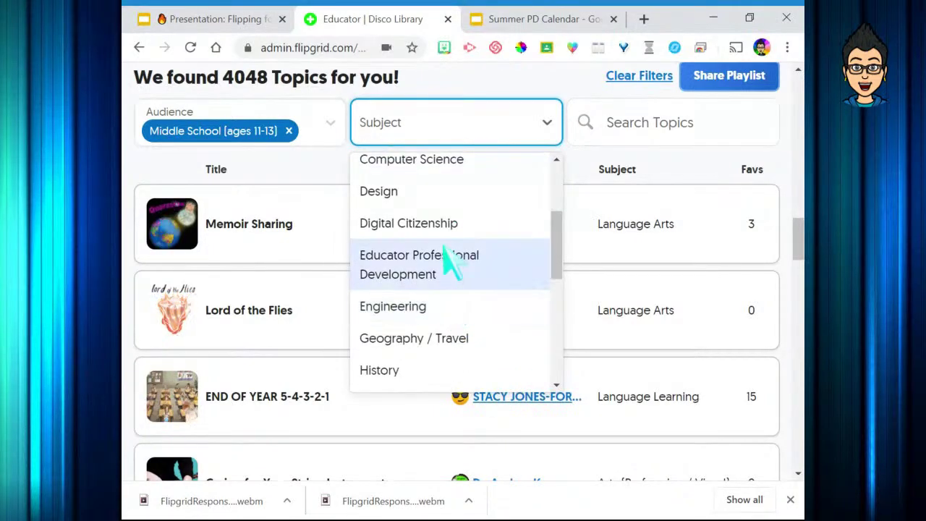
left_click(447, 224)
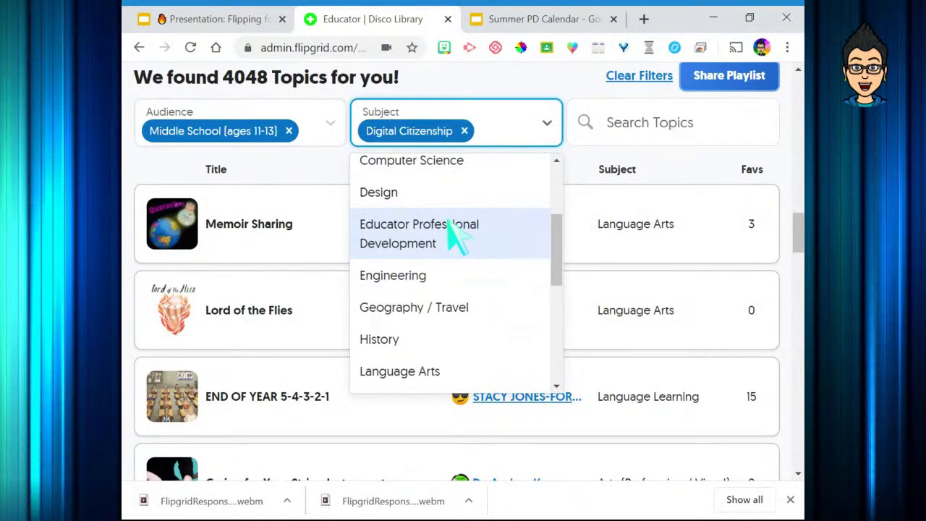
left_click(674, 126)
Browse the filtered topics, review the Online Trolls Response topic's details, and close it to return to the start of the library.
scroll(517, 217, "down", 3)
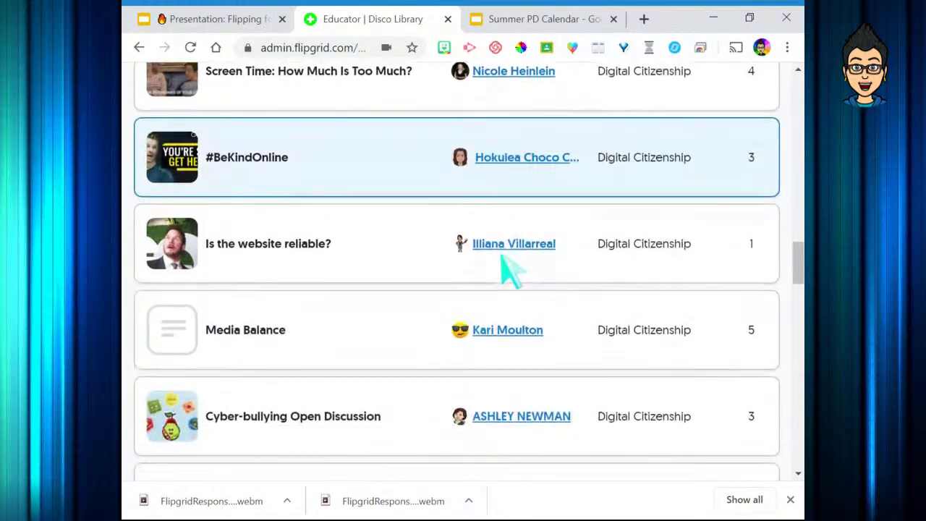
scroll(499, 261, "up", 3)
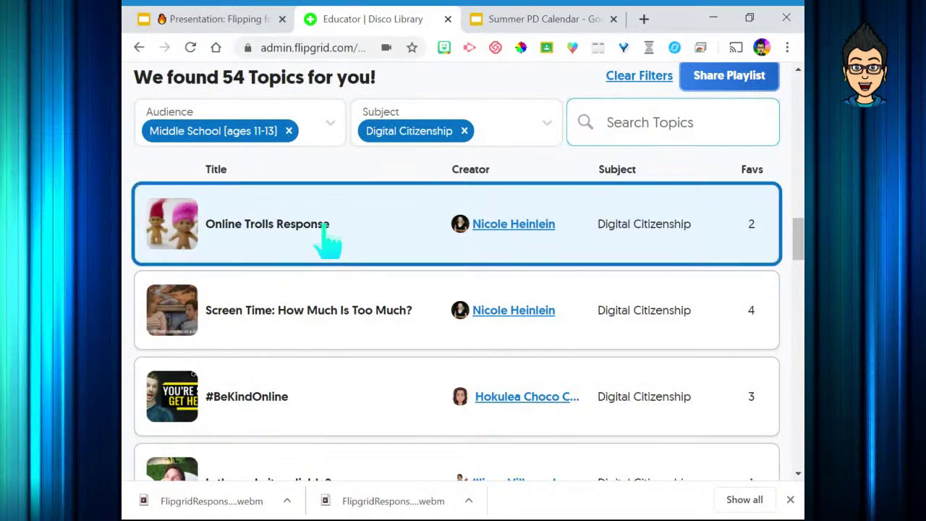
left_click(326, 228)
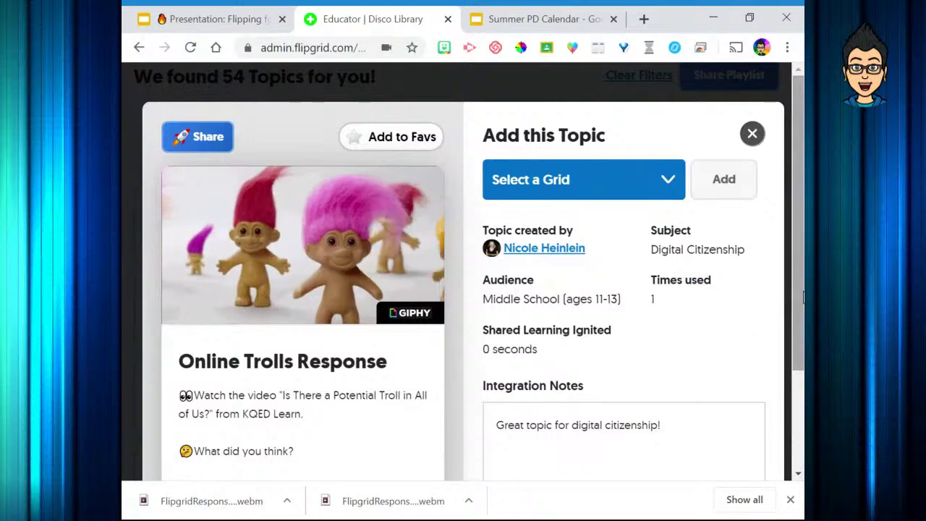
scroll(623, 307, "down", 1)
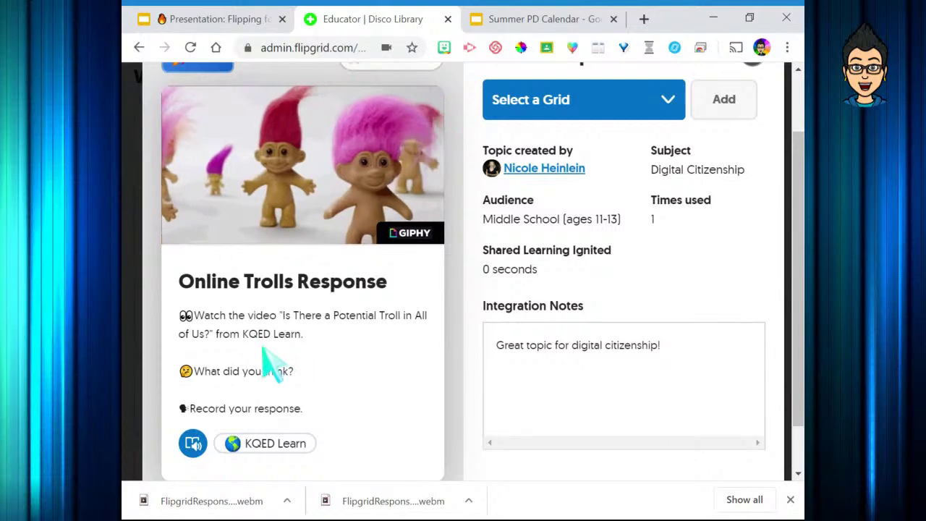
scroll(331, 388, "up", 1)
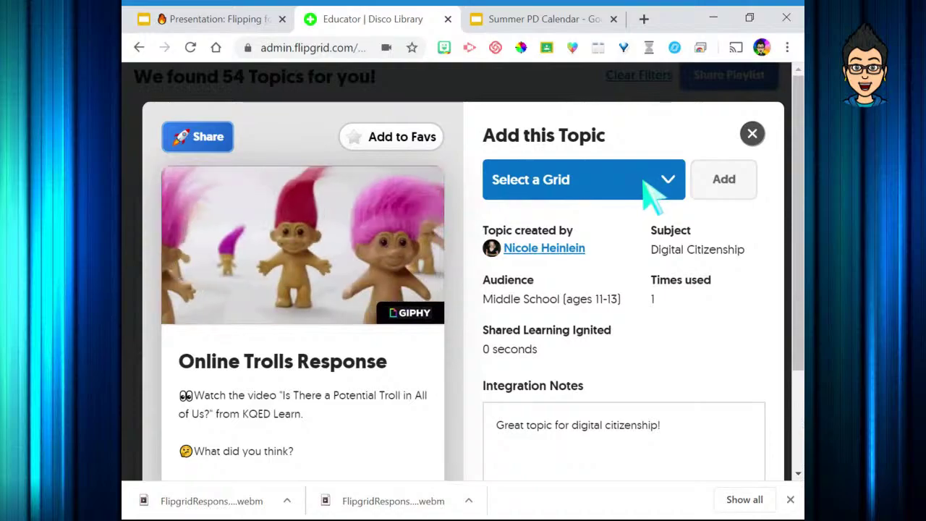
left_click(753, 135)
scroll(623, 253, "up", 15)
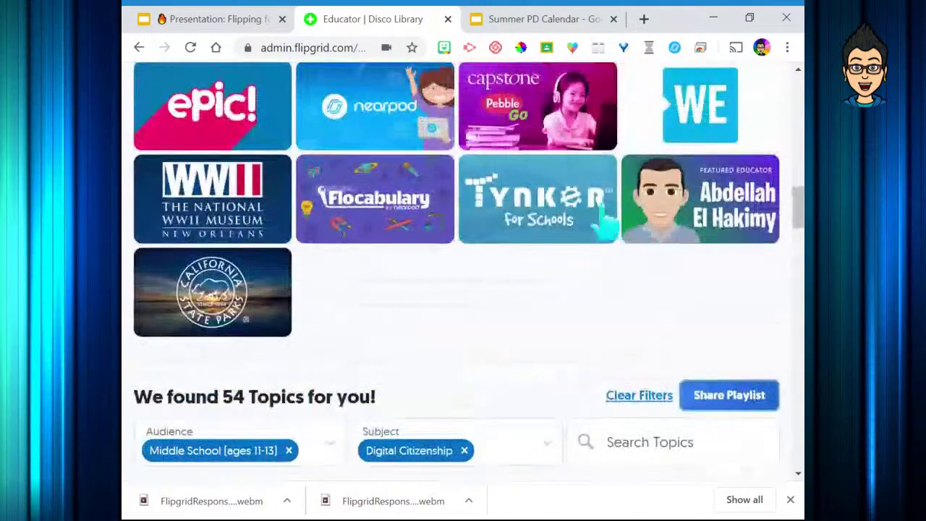
scroll(496, 125, "up", 5)
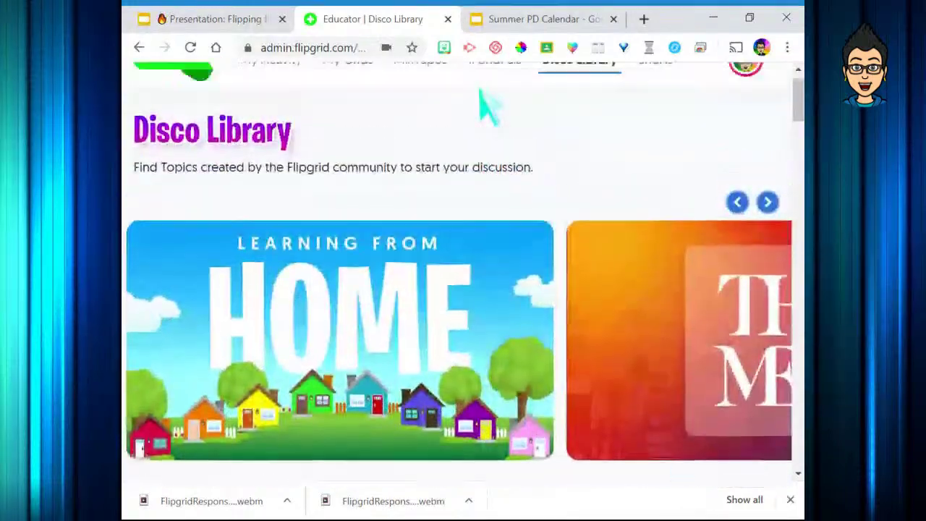